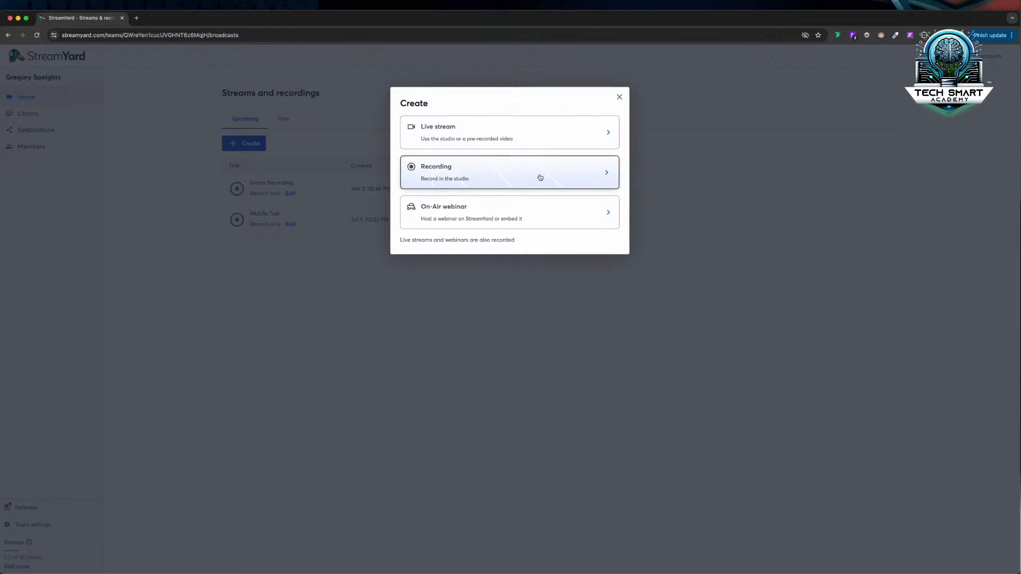
- Dismiss the Create dialog, go to the Library of recordings, and enlarge the page display
left_click(619, 98)
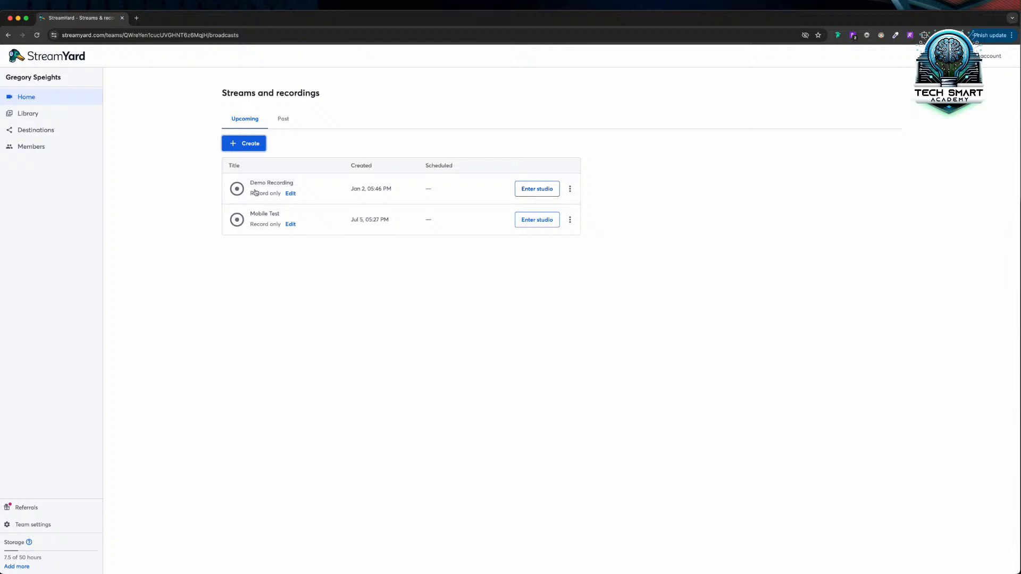
left_click(43, 118)
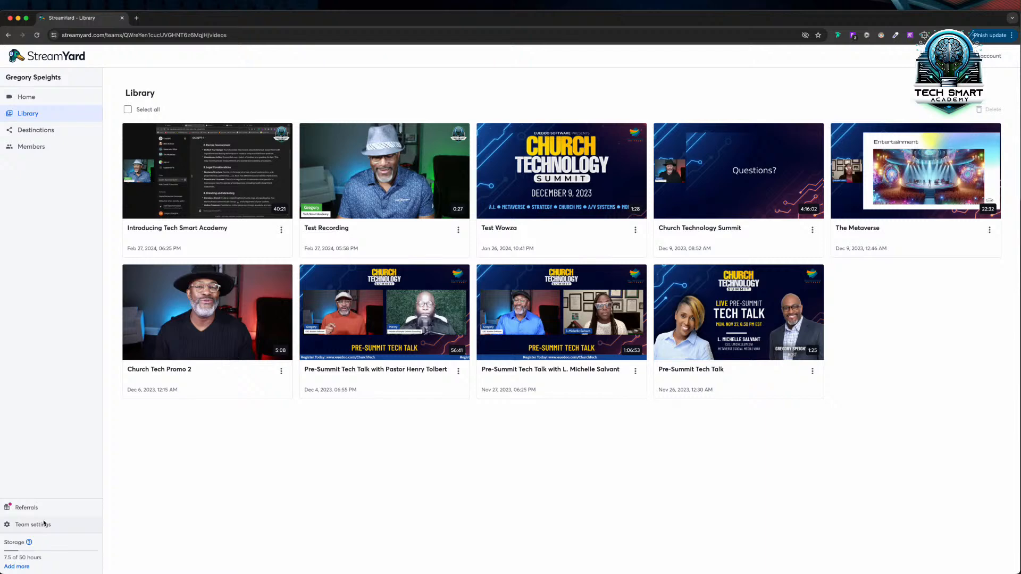
key("super+plus")
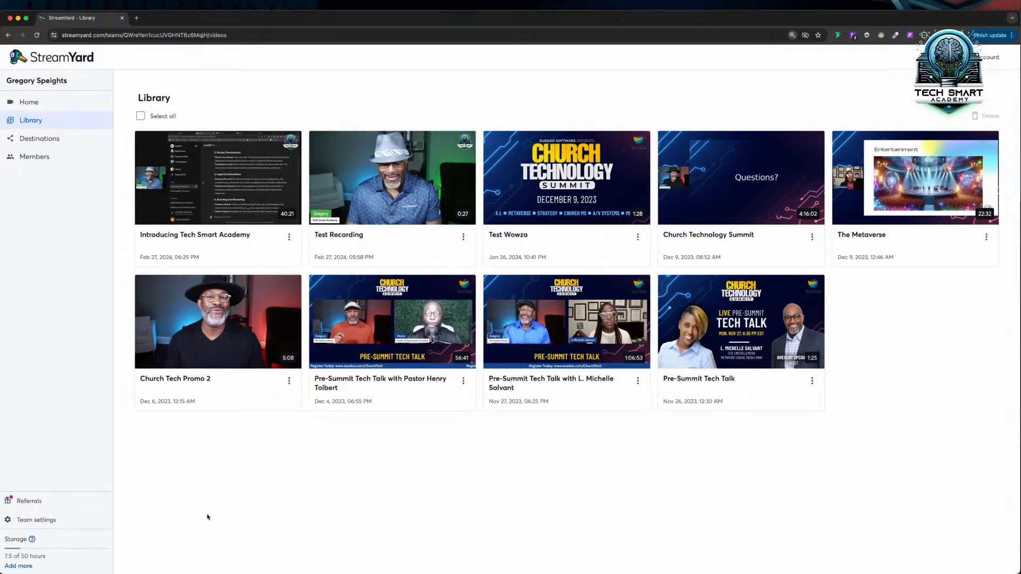
key("super+plus")
key("super+plus")
key("super+plus")
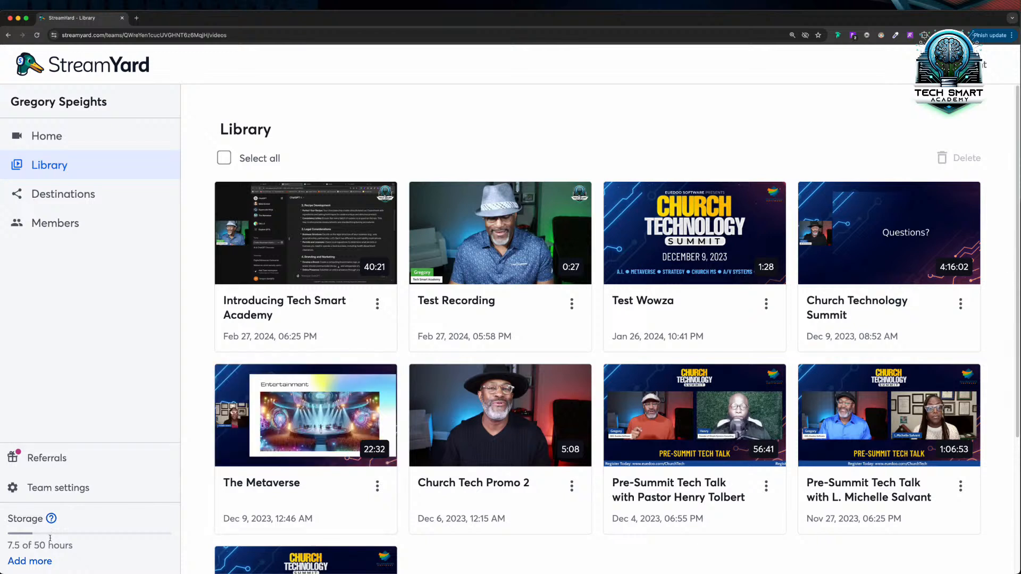
- Look through the recordings and open Church Technology Summit in Edit & Repurpose as a 16:9 video
scroll(429, 429, "down", 2)
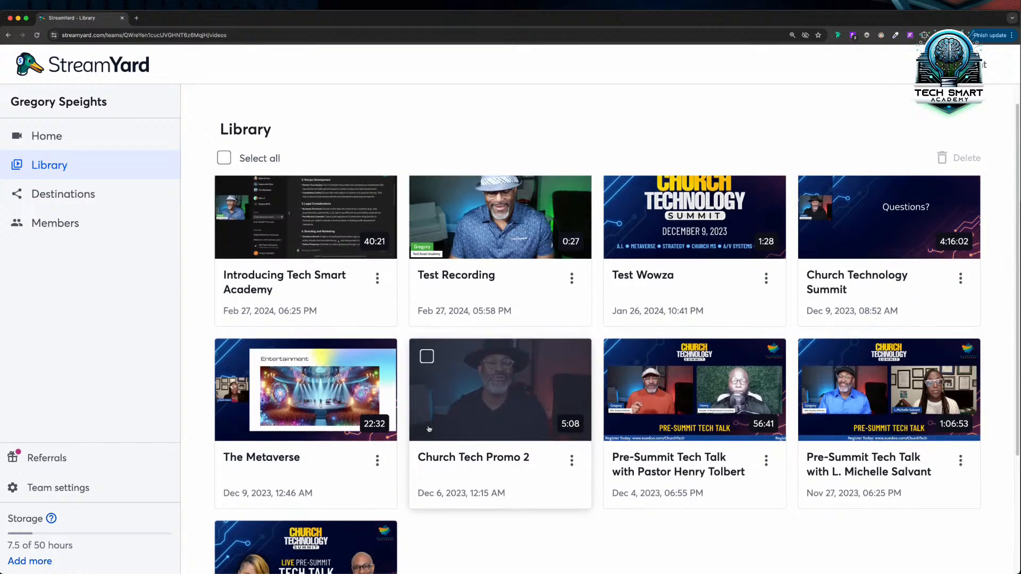
scroll(429, 428, "down", 3)
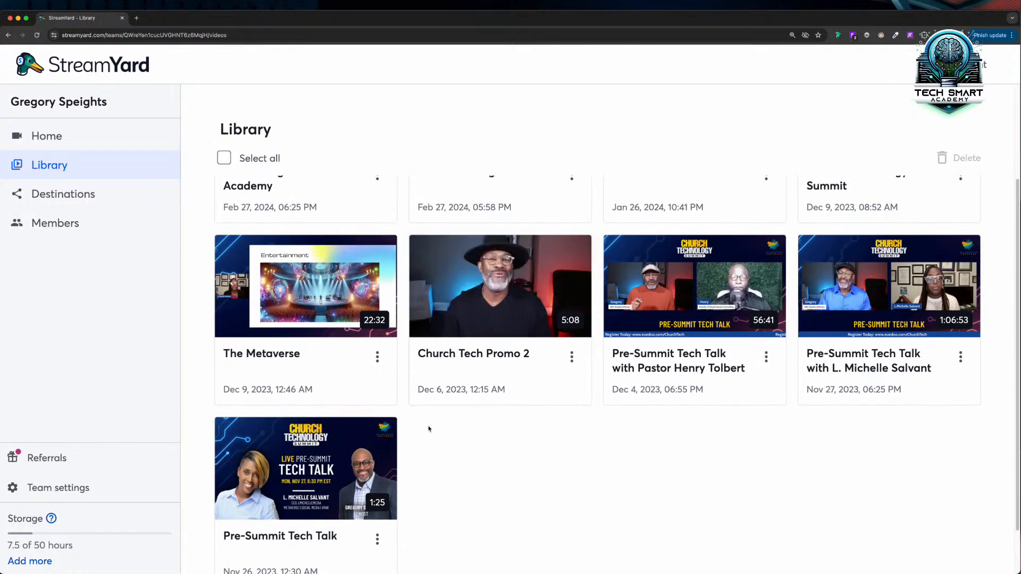
scroll(510, 382, "up", 3)
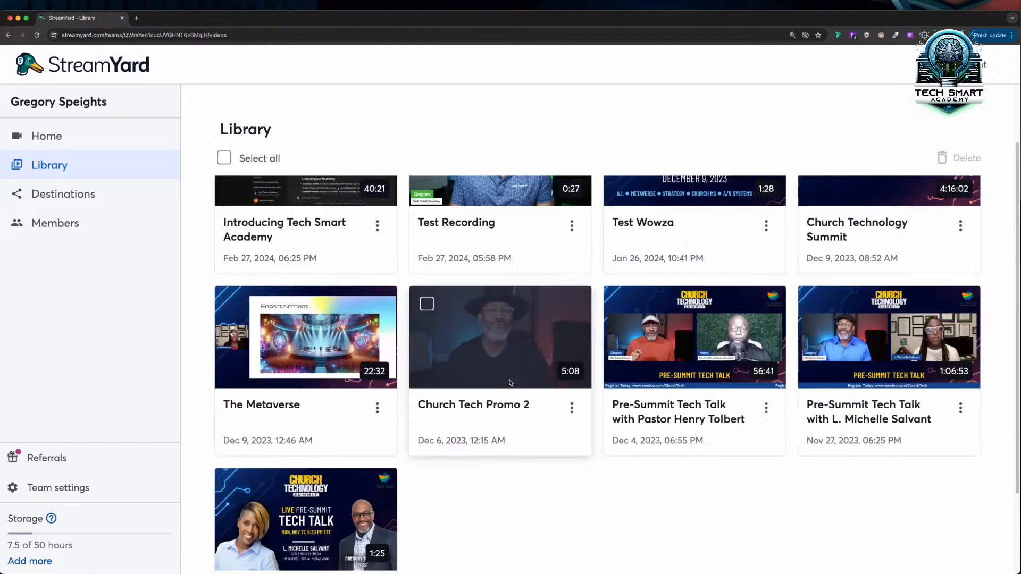
scroll(732, 328, "up", 1)
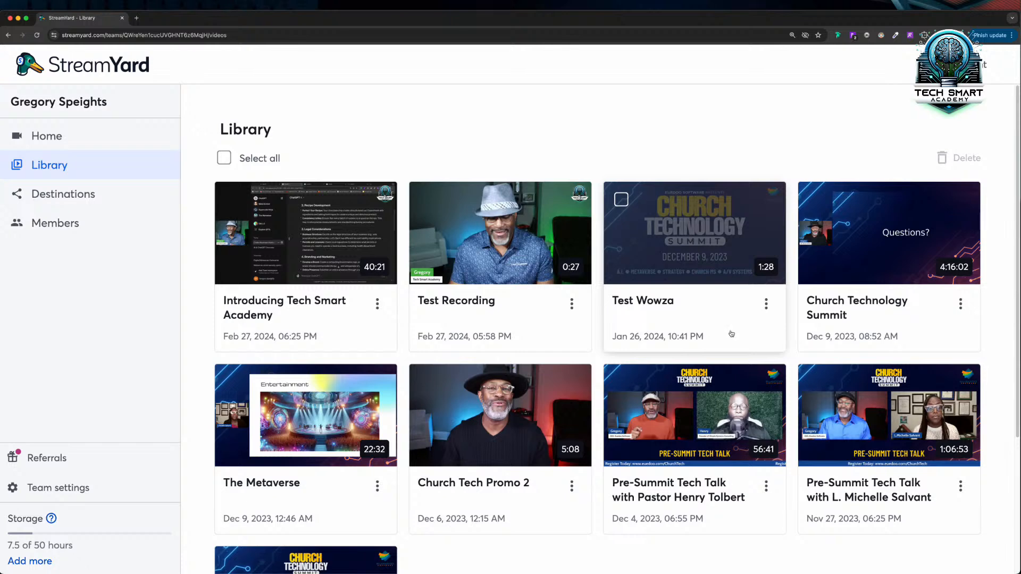
scroll(519, 404, "down", 5)
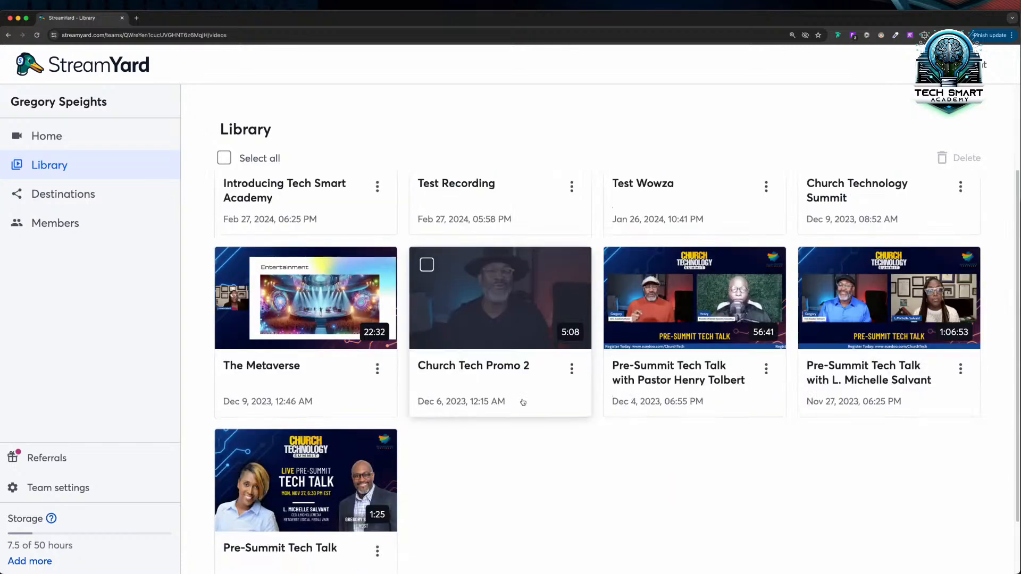
scroll(957, 319, "up", 5)
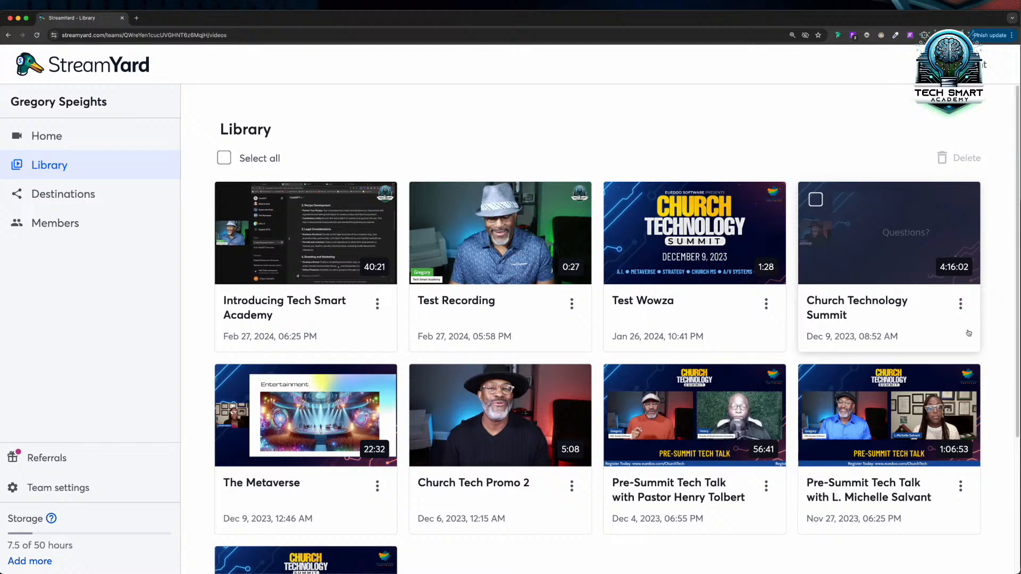
left_click(961, 304)
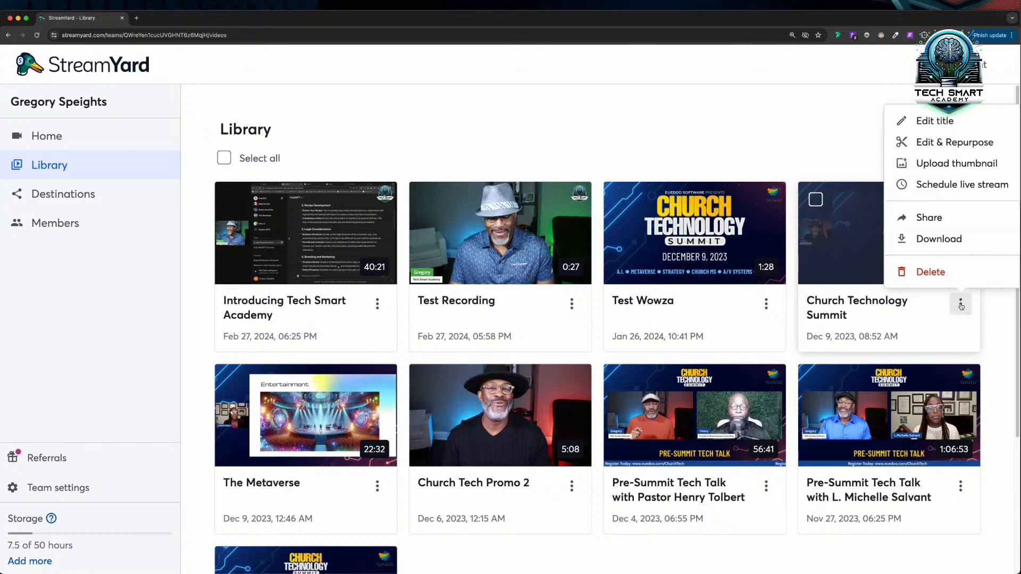
left_click(939, 144)
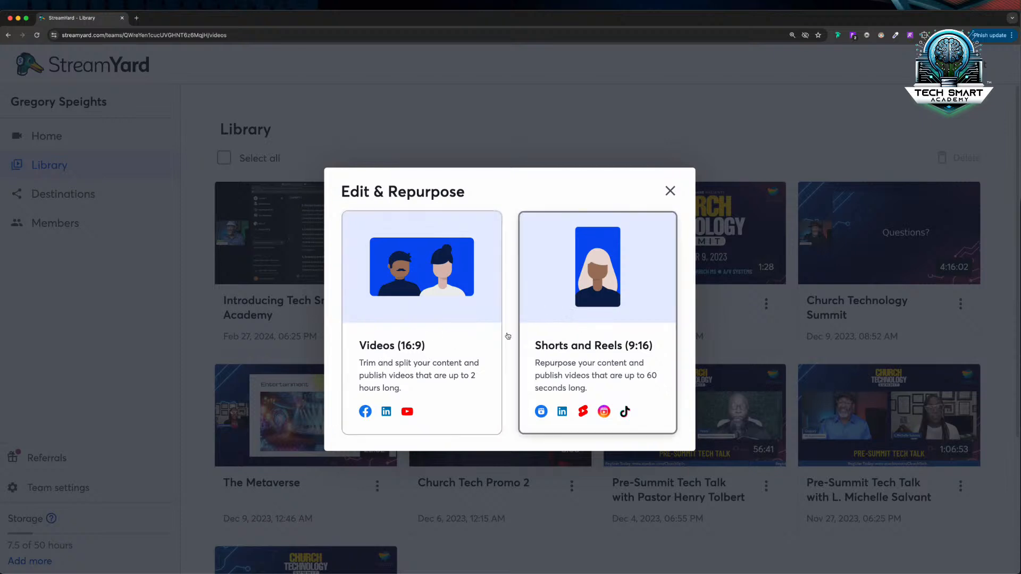
left_click(432, 344)
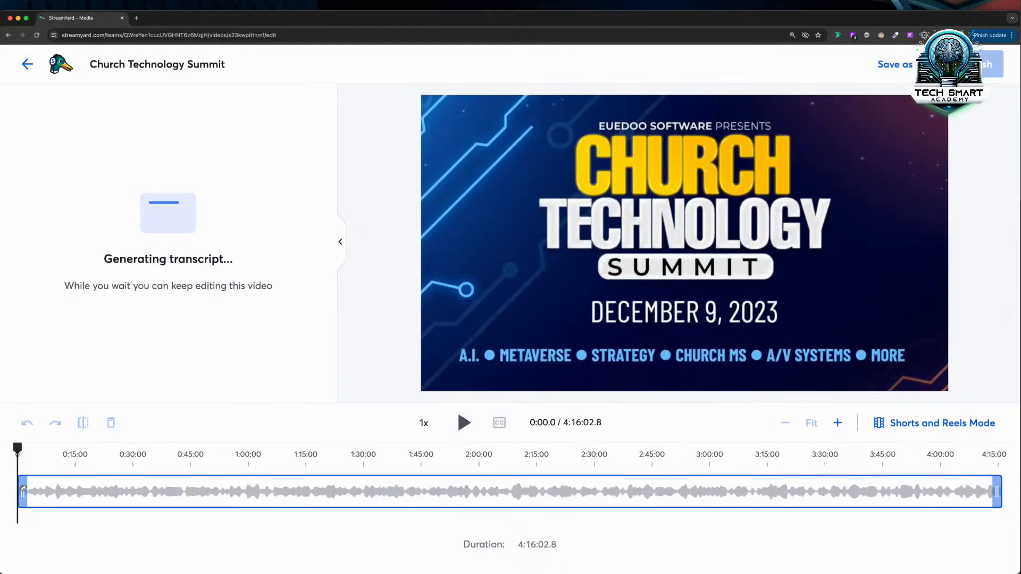
- Trim the recording to run from 52:16.0 to 2:22:37.2 and save it as a new video titled Test
left_click_drag(23, 490, 223, 492)
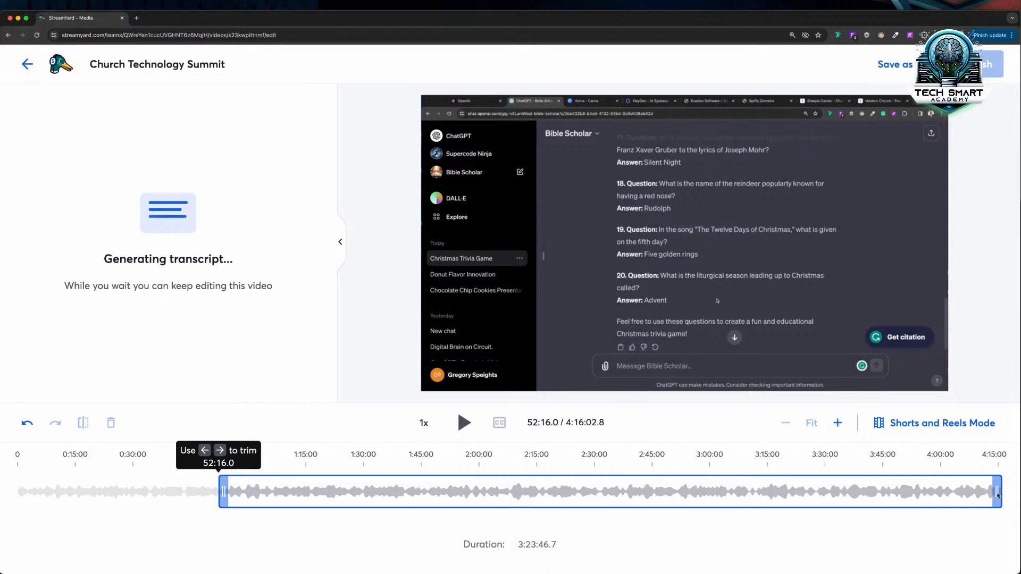
left_click_drag(997, 491, 560, 495)
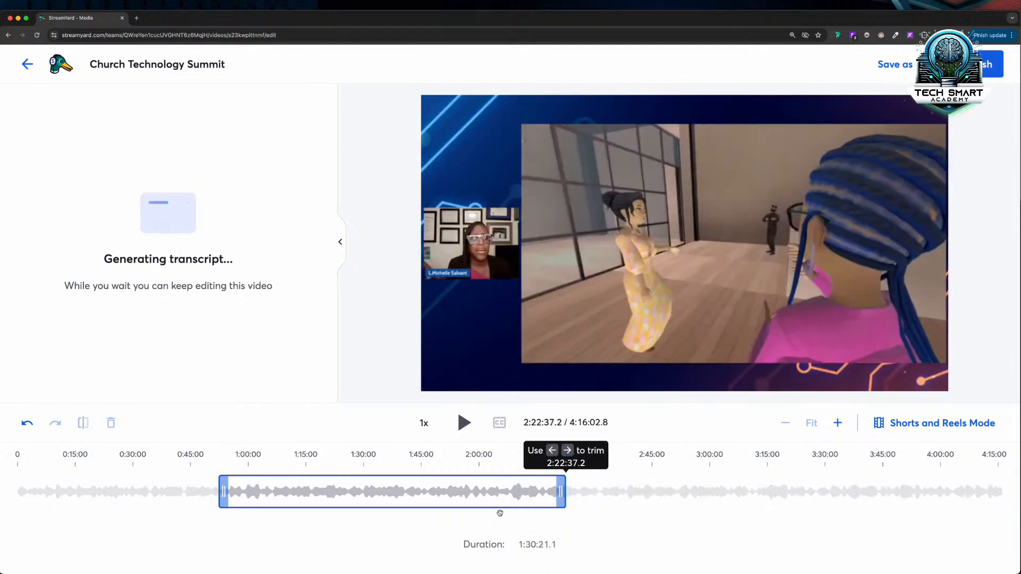
left_click(902, 66)
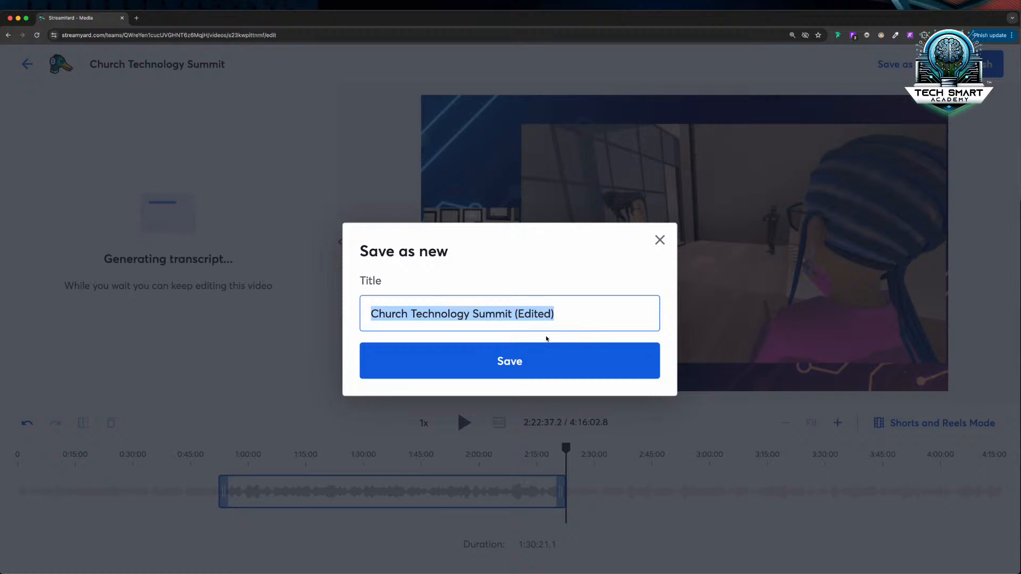
type("Test")
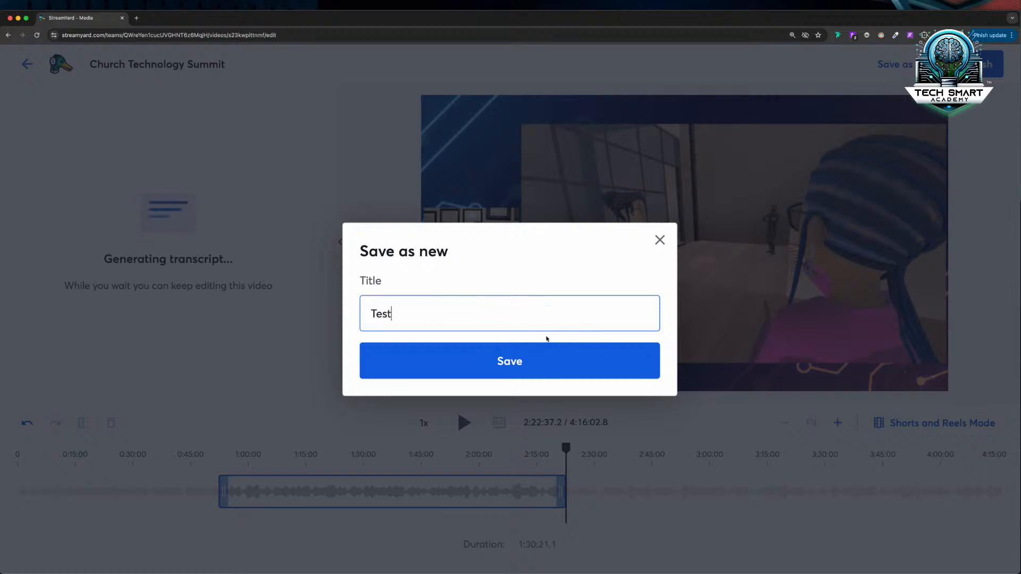
left_click(582, 362)
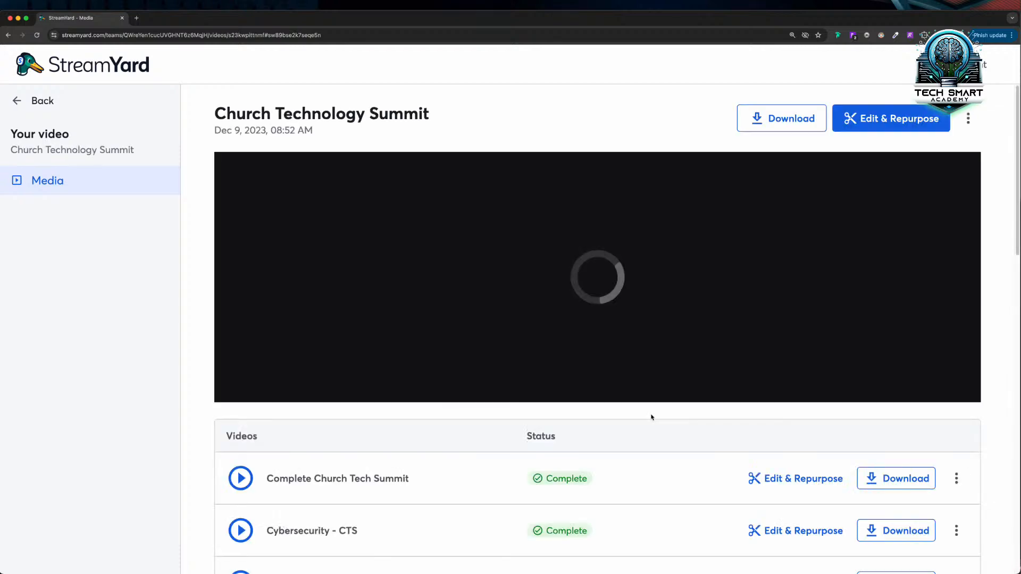
- Look through the saved videos listed under the Church Technology Summit recording and pause its playback
scroll(557, 491, "down", 5)
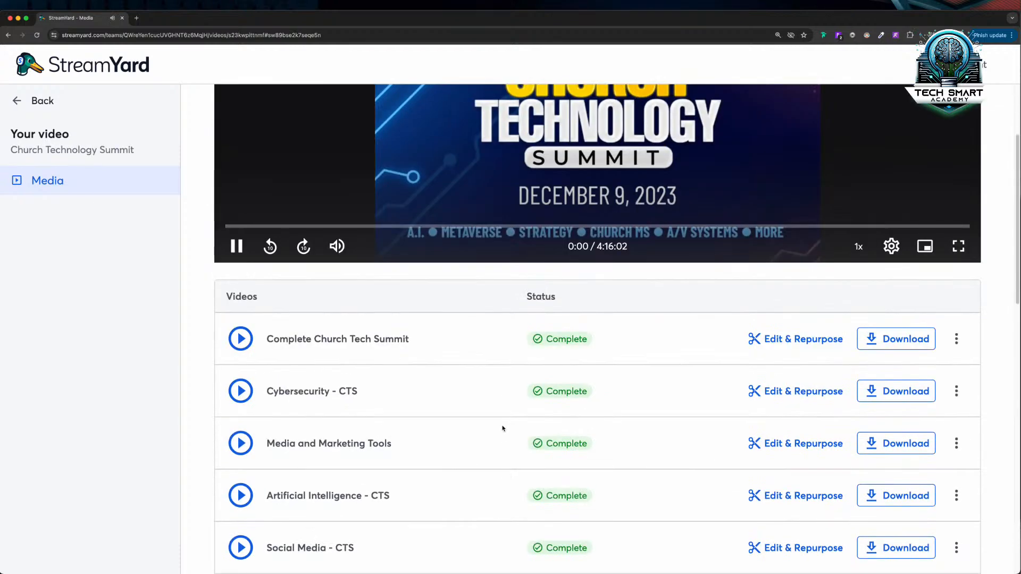
scroll(504, 427, "down", 8)
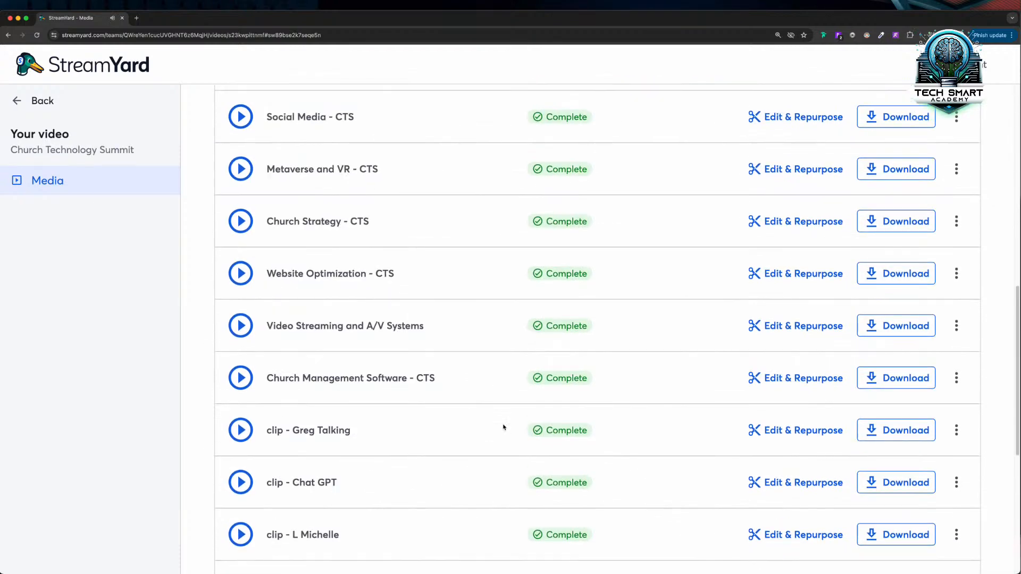
scroll(505, 427, "down", 3)
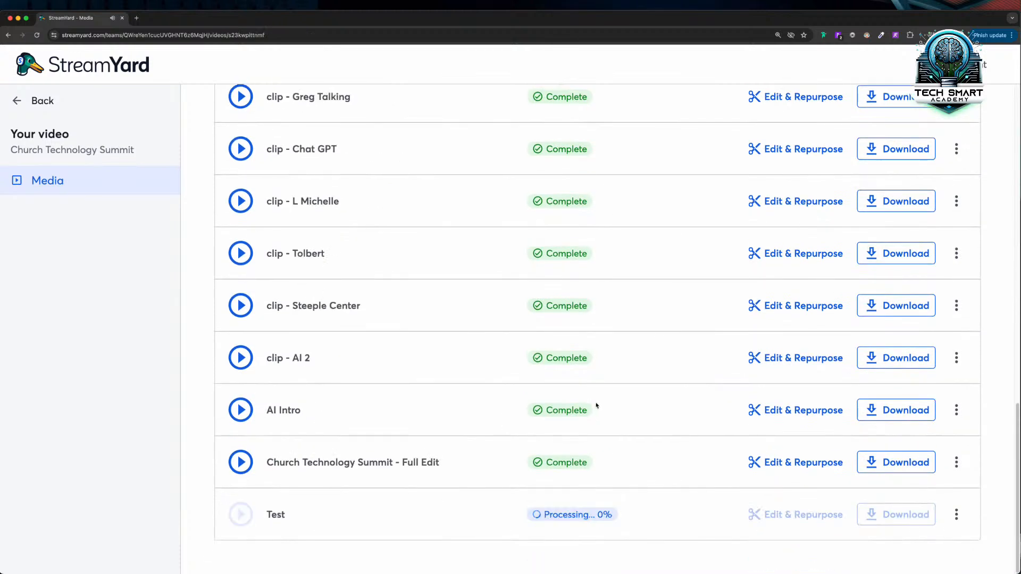
scroll(596, 406, "up", 6)
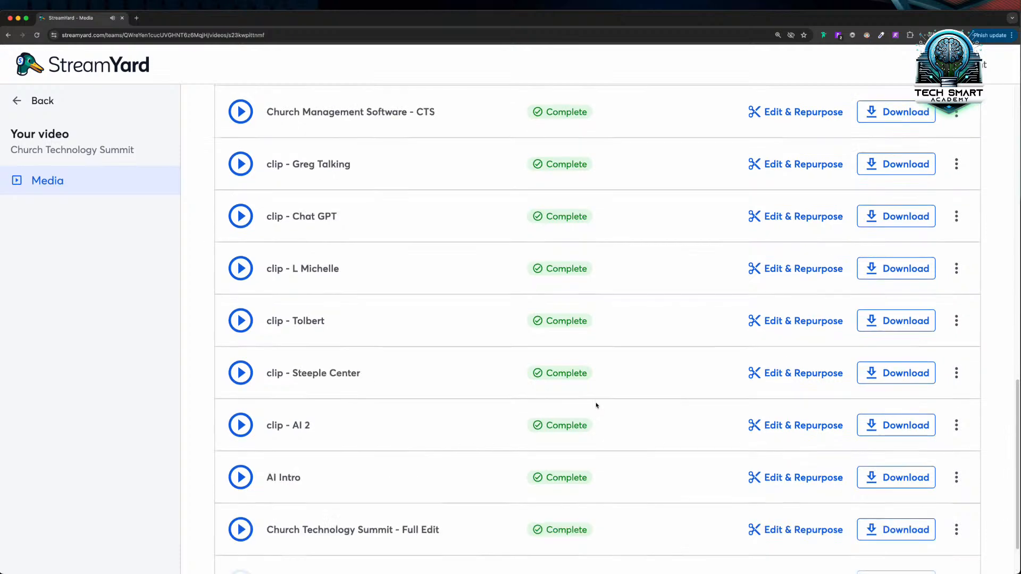
scroll(596, 405, "up", 5)
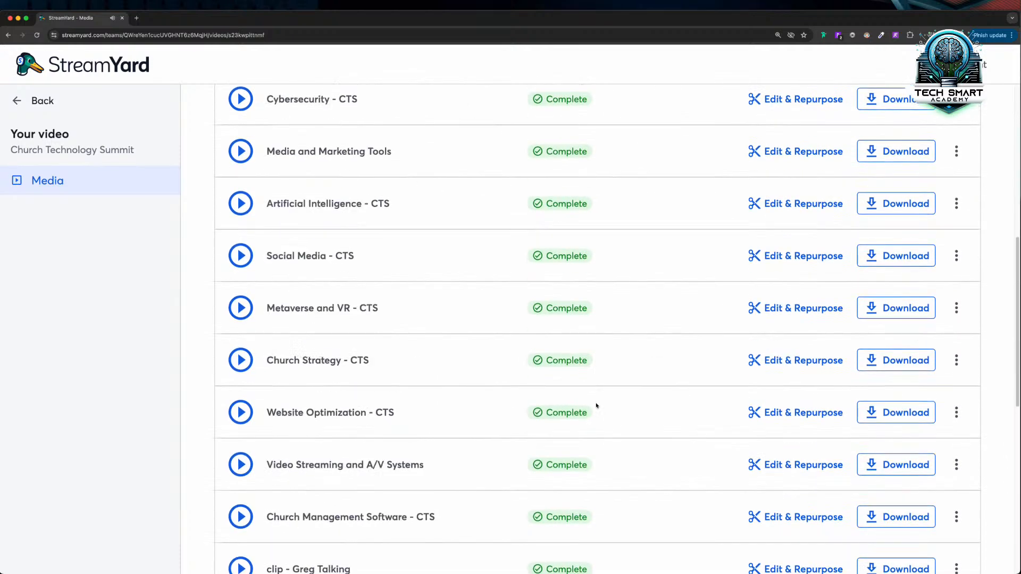
scroll(596, 406, "up", 5)
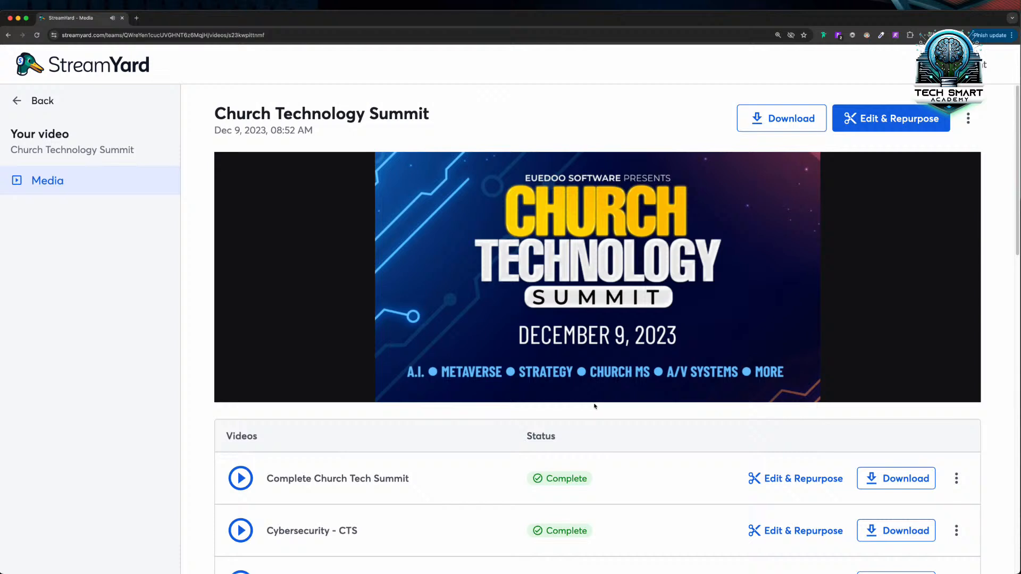
mouse_move(964, 381)
mouse_move(239, 390)
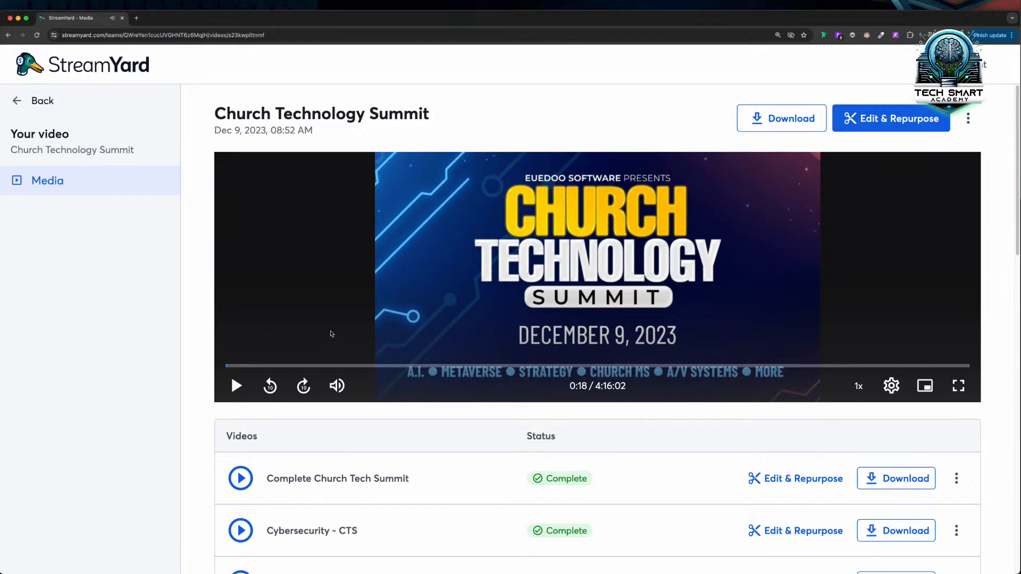
- Leave the recording, review the connected streaming destinations, and view the platforms available for adding a destination
left_click(15, 102)
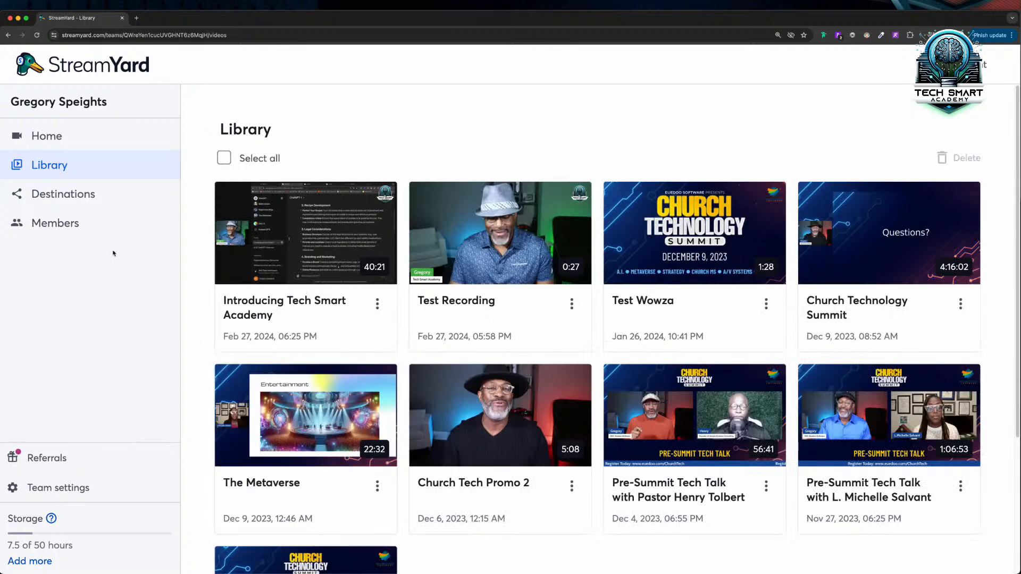
left_click(75, 198)
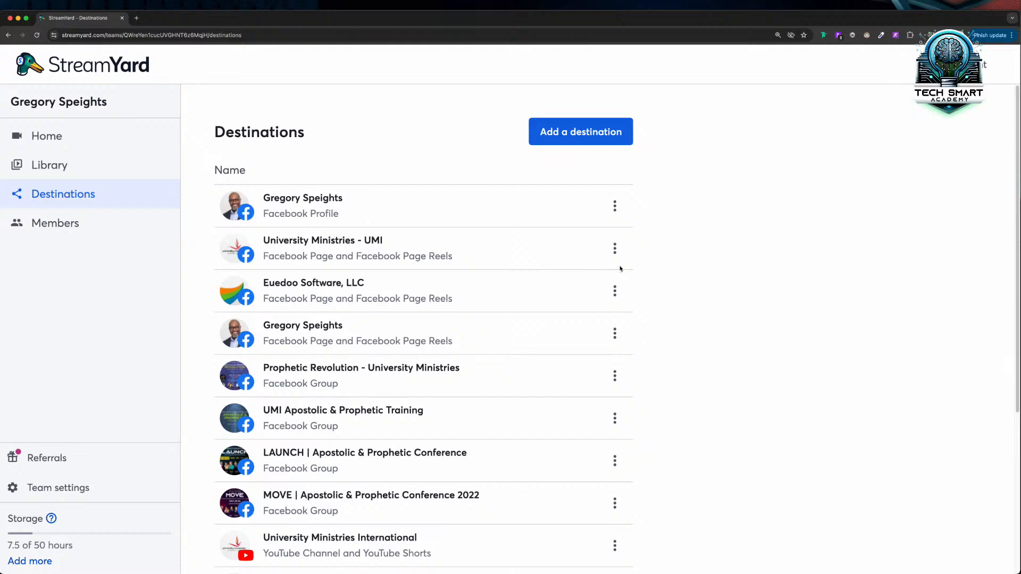
scroll(460, 236, "down", 5)
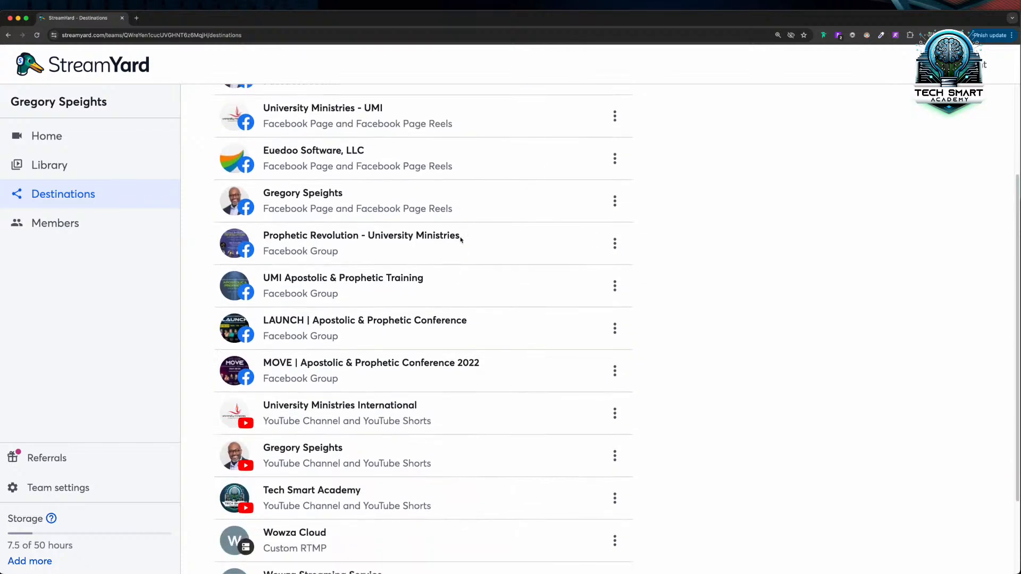
scroll(461, 240, "down", 2)
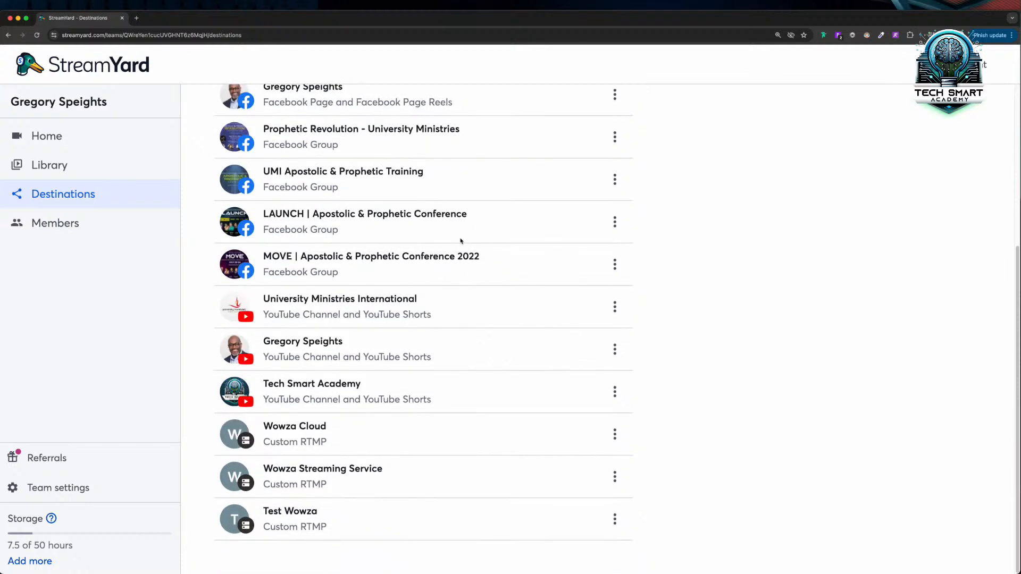
scroll(460, 241, "up", 7)
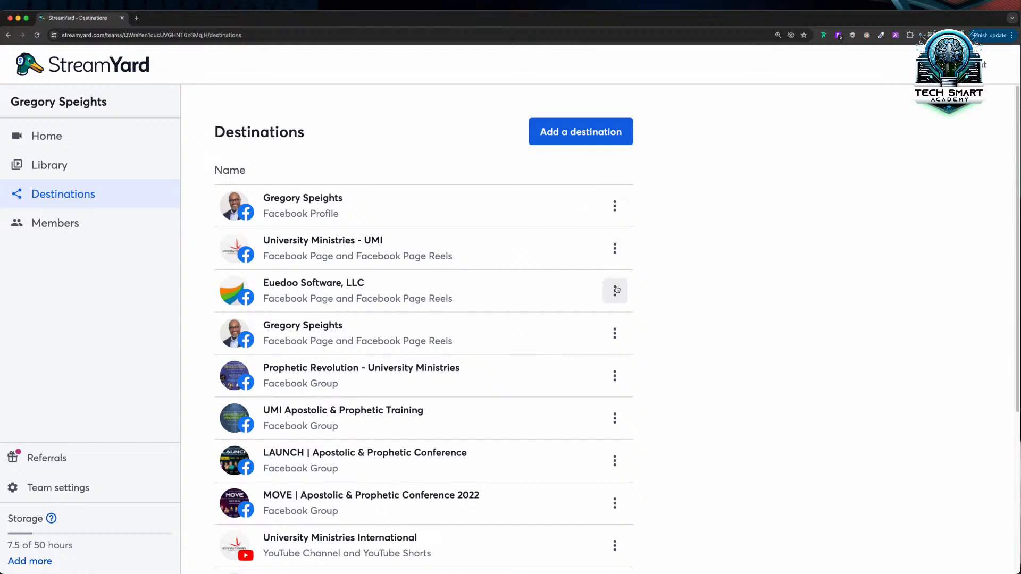
left_click(591, 137)
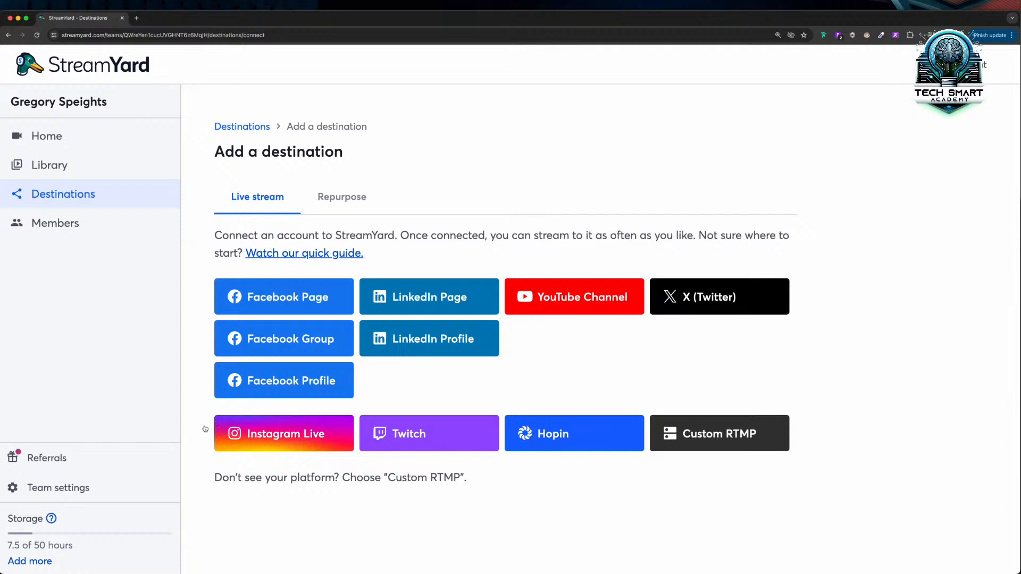
- Return to the streams and recordings overview and open the studio of Demo Recording
left_click(45, 136)
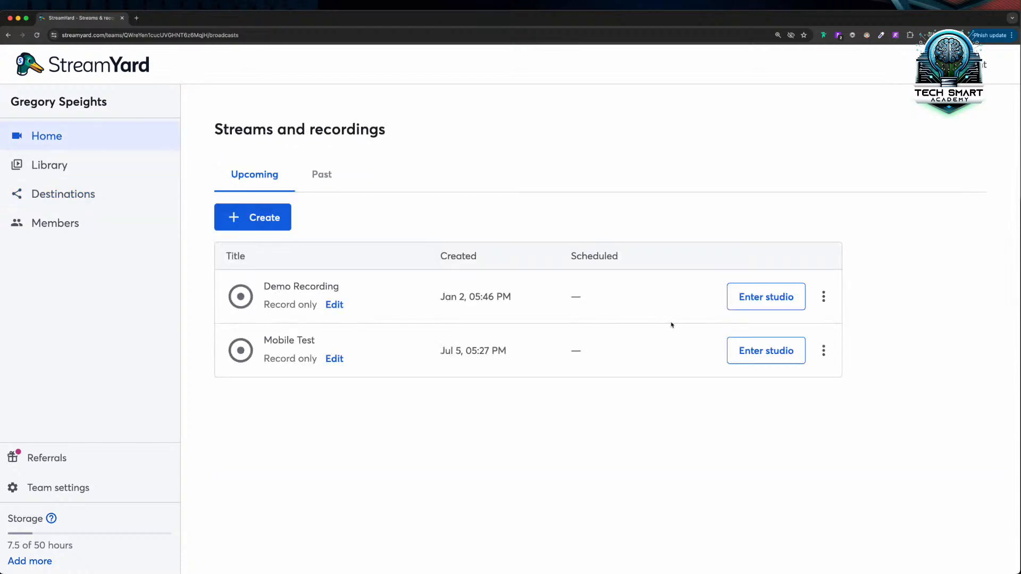
left_click(757, 303)
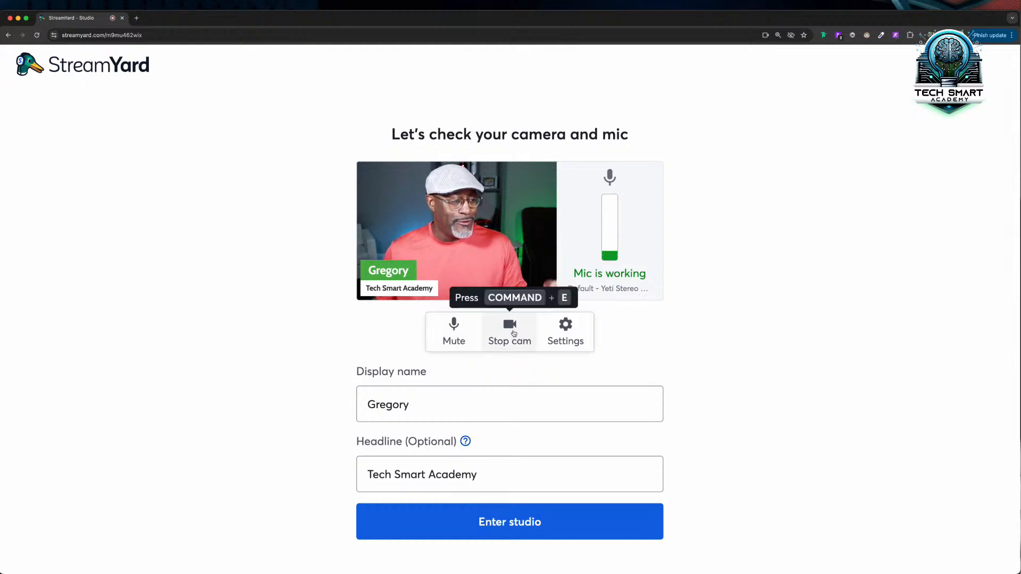
- Mute and unmute the microphone on the camera and mic check, and turn the camera off
left_click(455, 333)
left_click(459, 334)
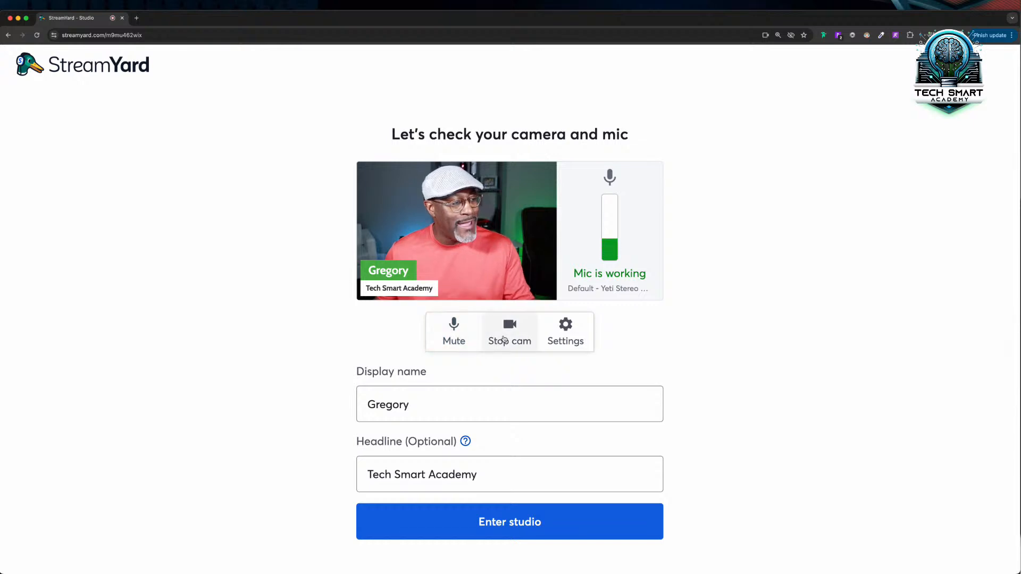
left_click(505, 339)
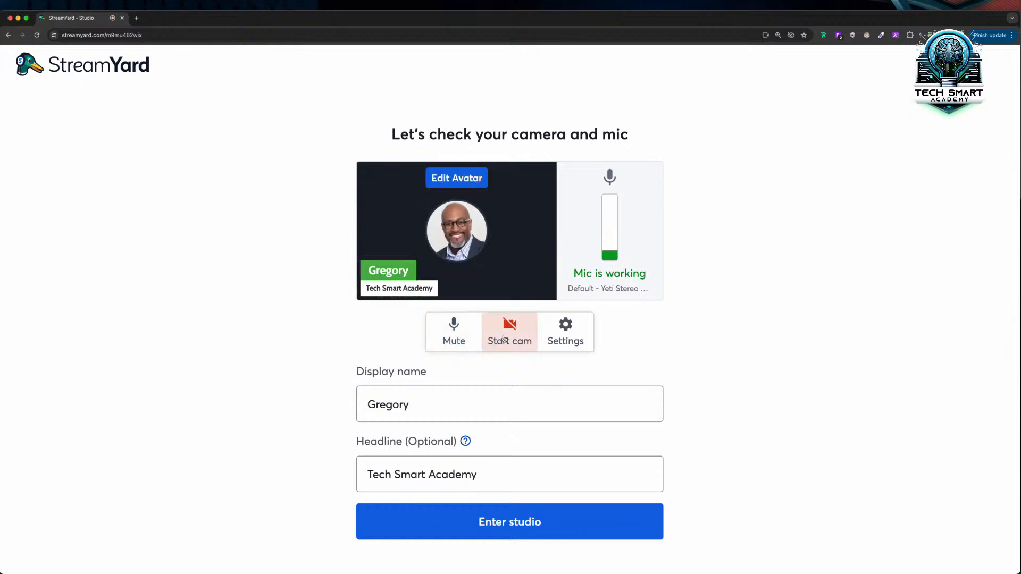
- Turn the camera back on and review the general, camera, audio, virtual background and recording settings
left_click(504, 339)
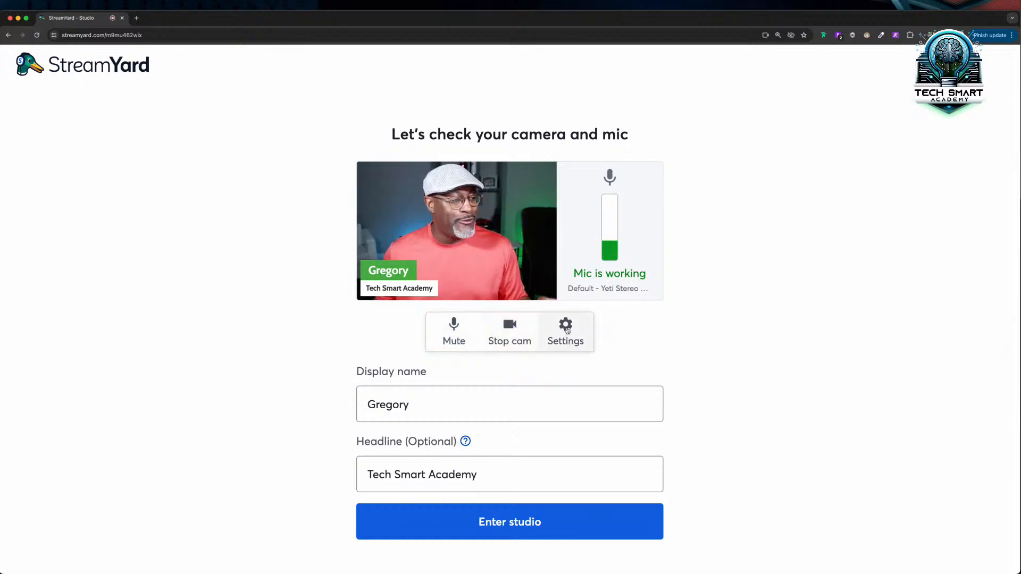
left_click(565, 331)
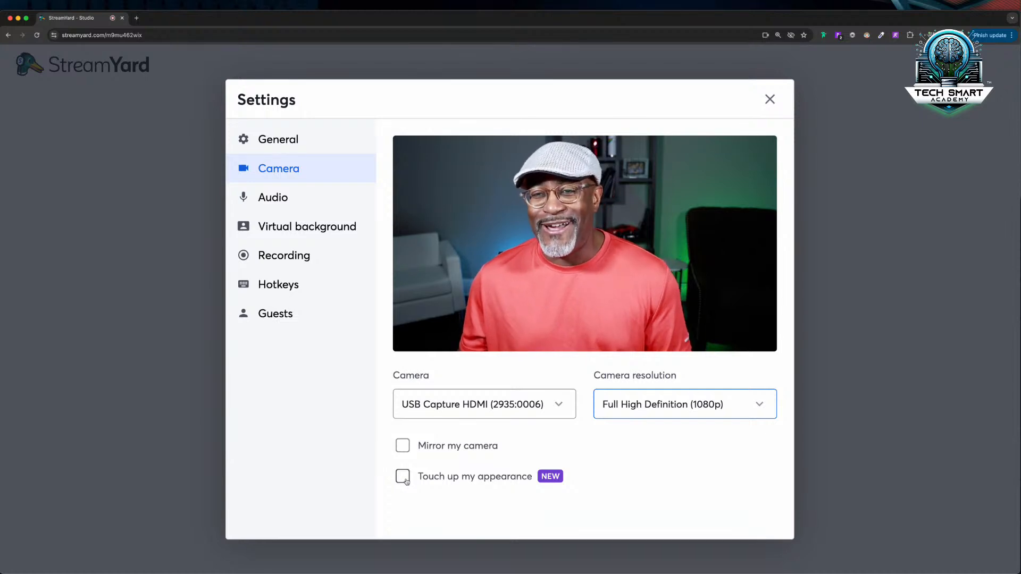
left_click(277, 148)
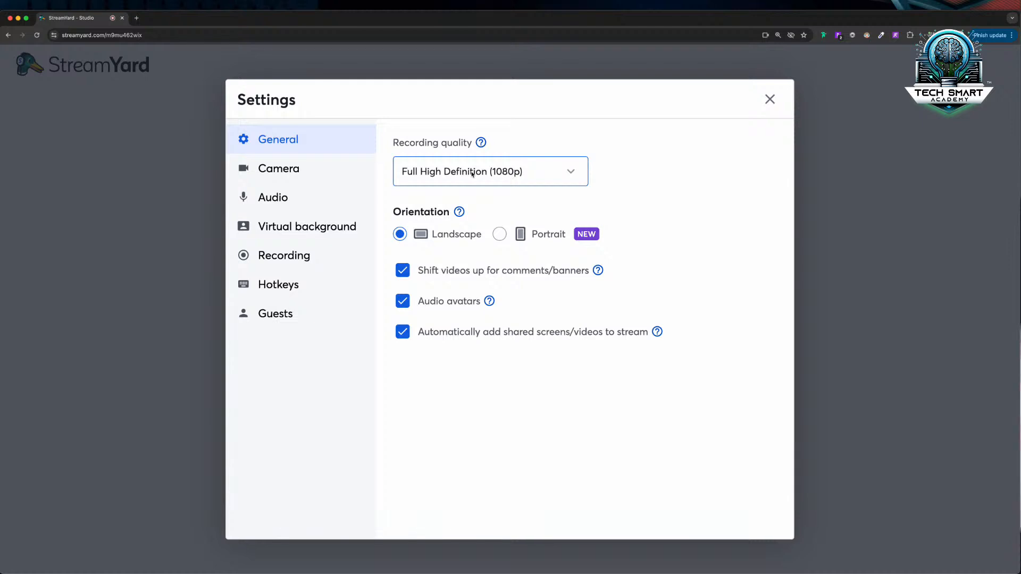
left_click(299, 169)
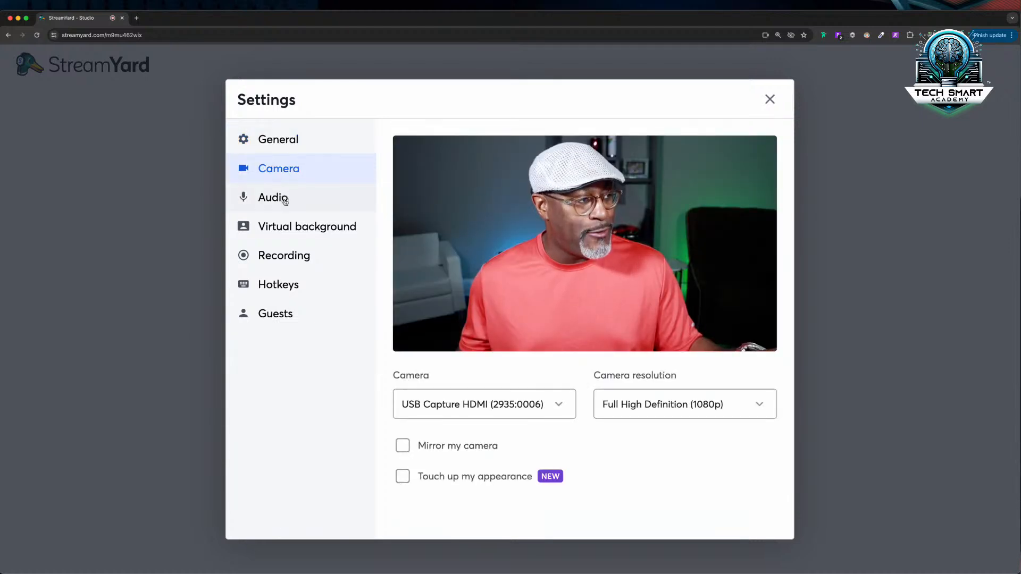
left_click(285, 201)
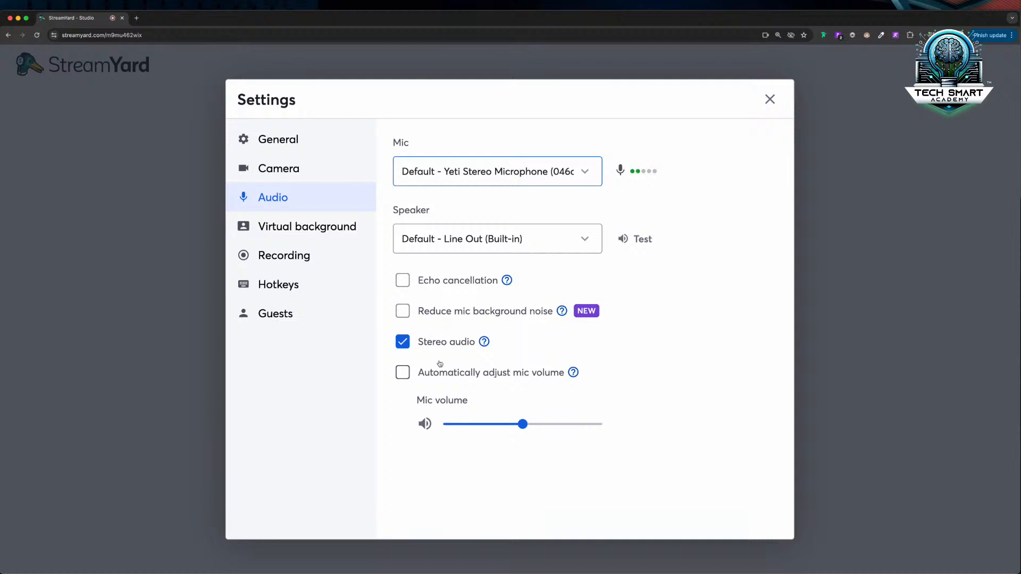
left_click(293, 235)
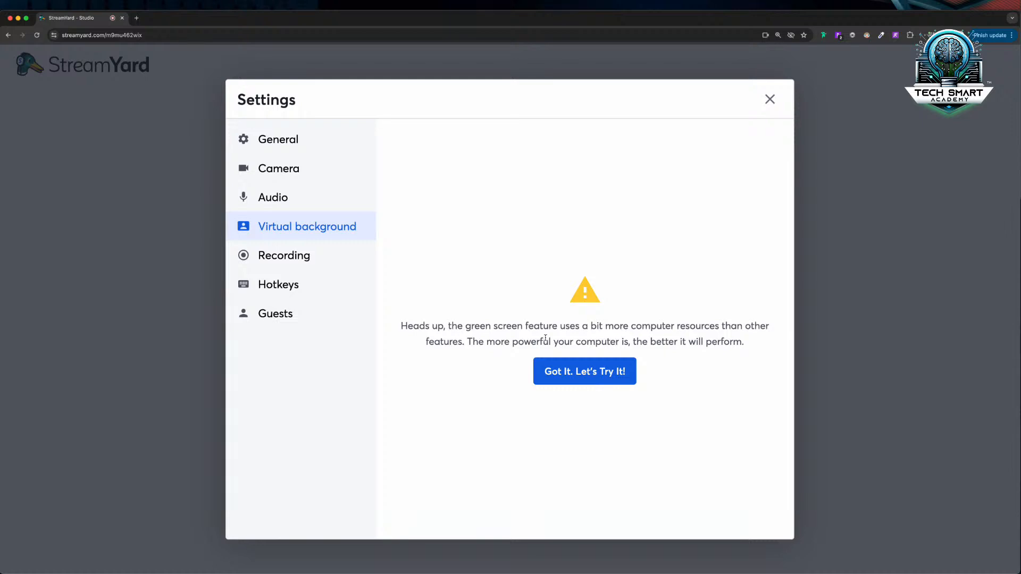
left_click(322, 260)
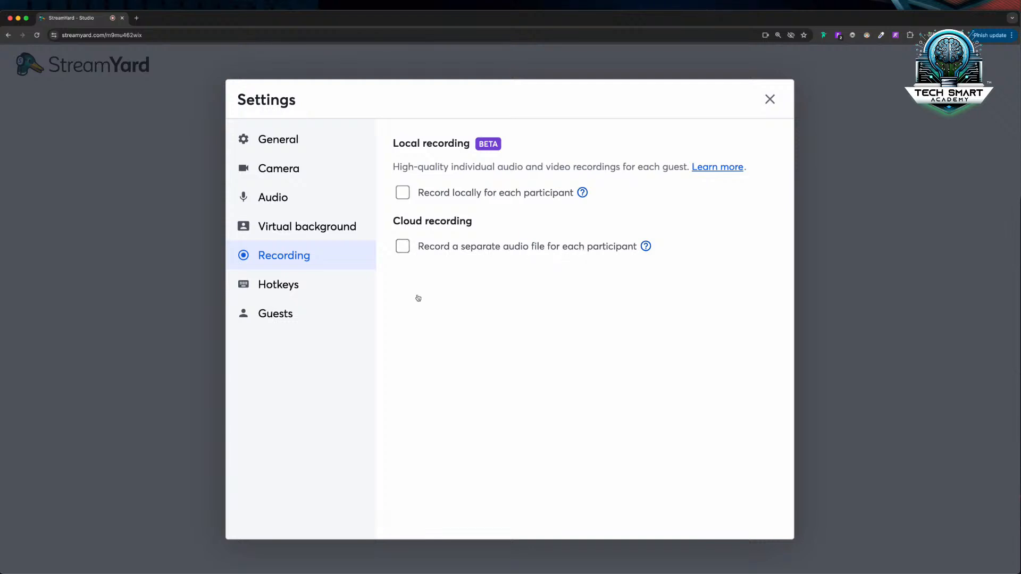
- Examine the hotkey settings for devices, sharing, streaming and recording, layouts and navigation
left_click(286, 287)
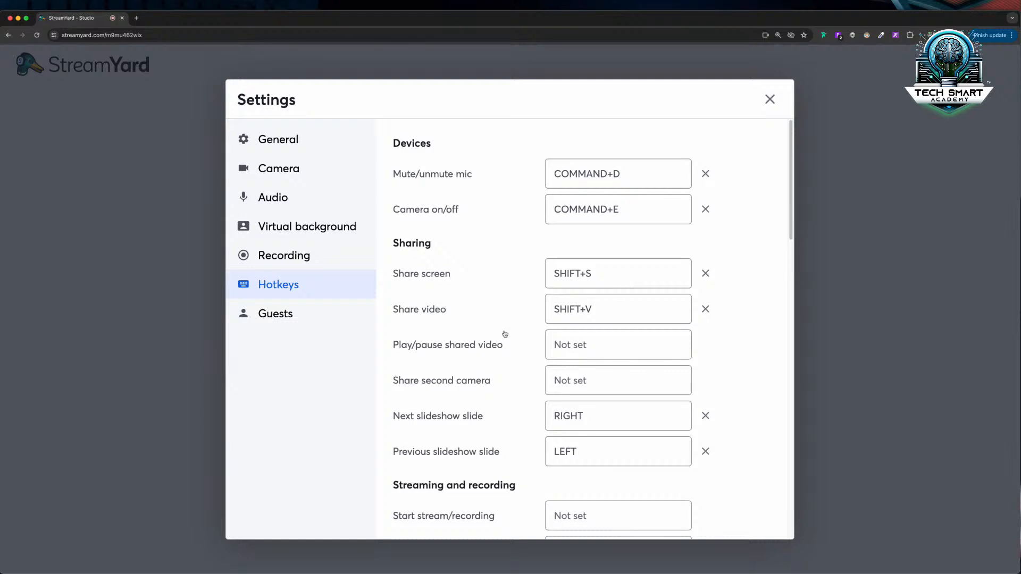
scroll(504, 333, "down", 2)
scroll(505, 334, "down", 3)
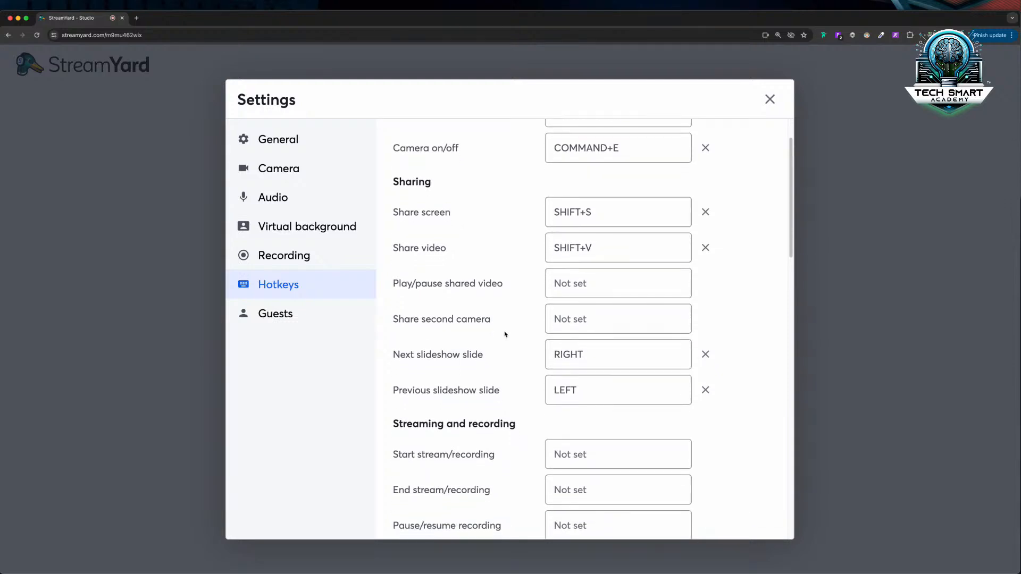
scroll(504, 333, "up", 3)
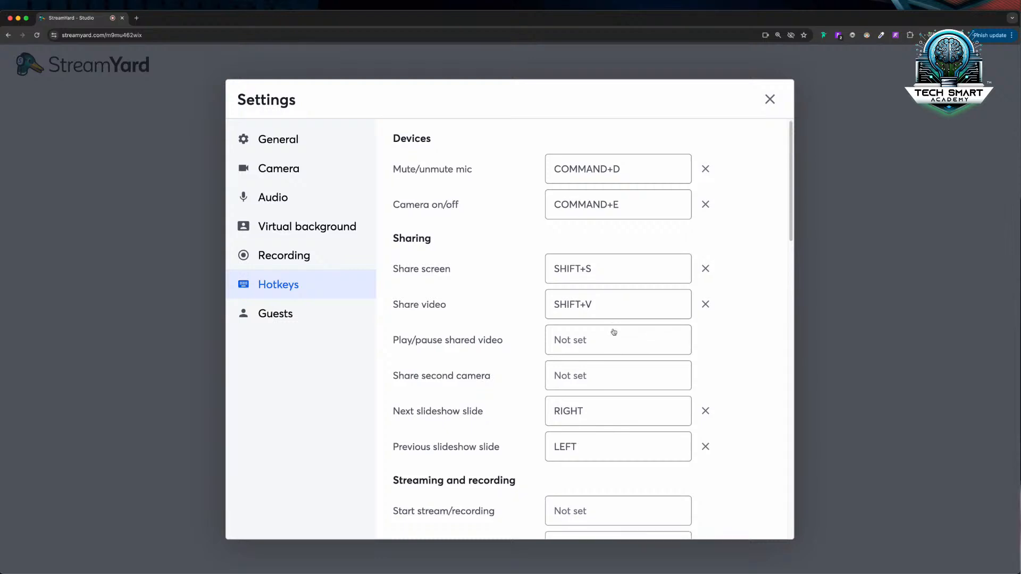
scroll(611, 334, "down", 3)
scroll(613, 332, "down", 8)
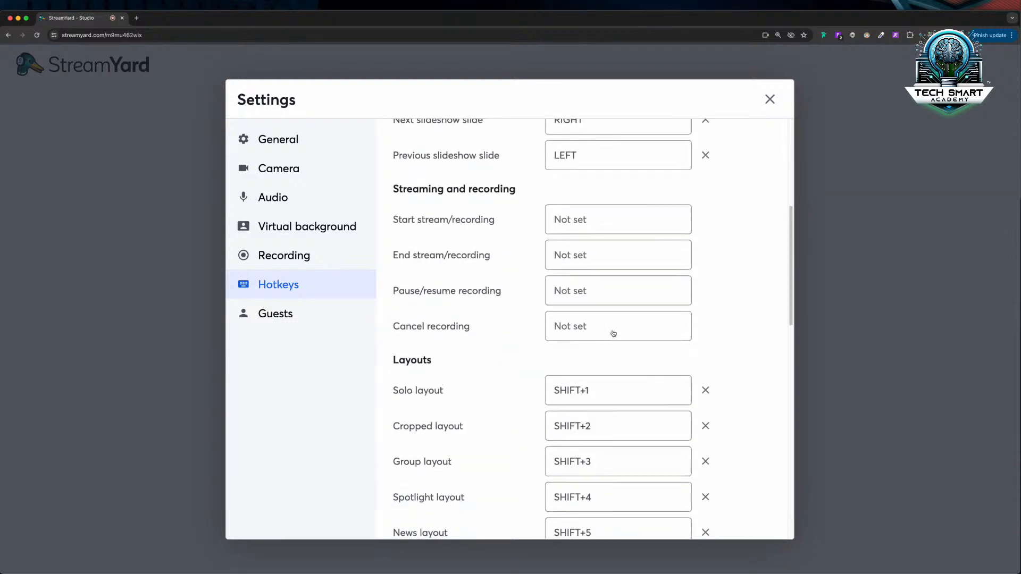
scroll(612, 333, "down", 3)
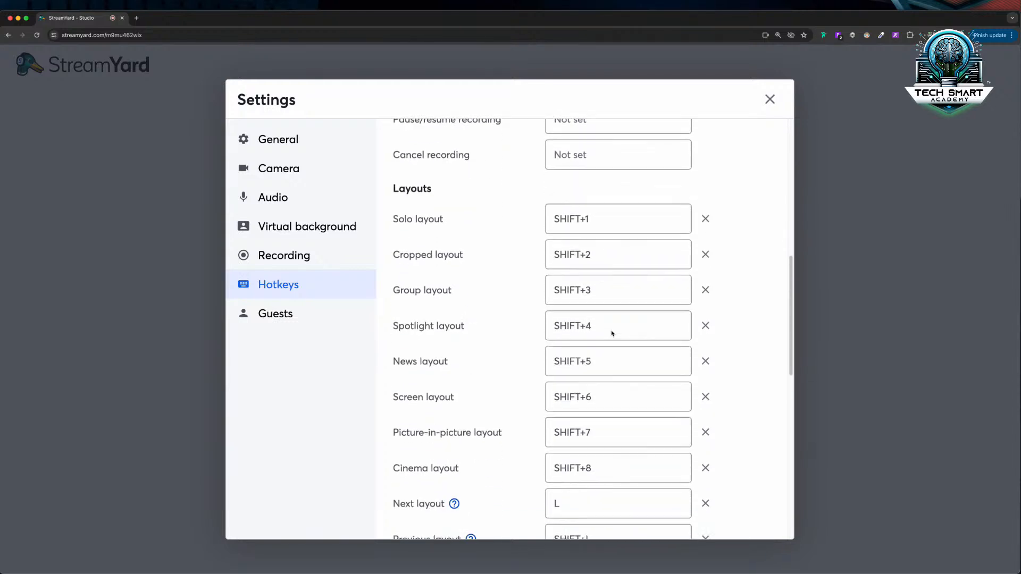
scroll(612, 334, "down", 2)
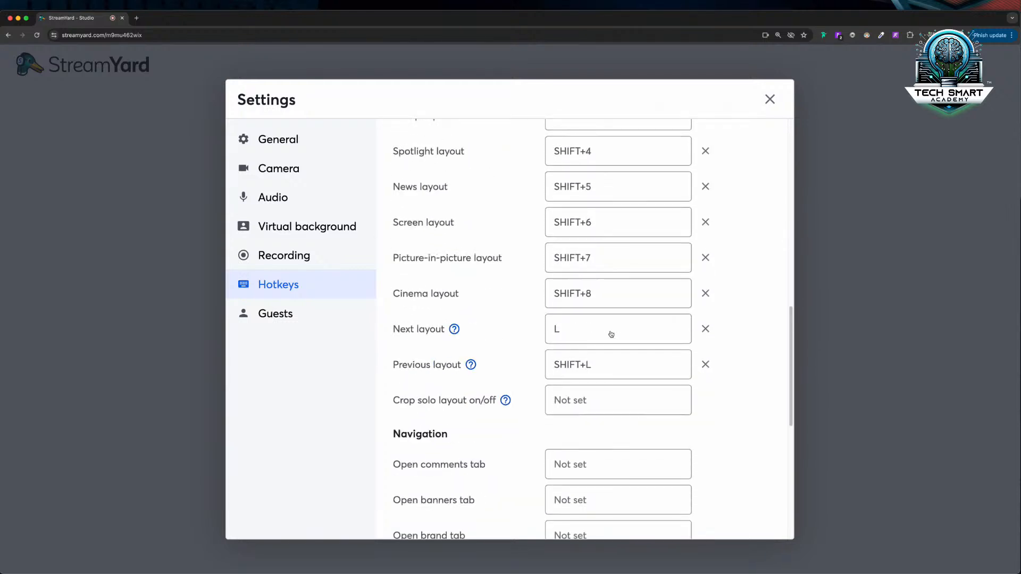
- Review the guest settings, then close the settings and enter the studio with the existing display name and headline
left_click(287, 314)
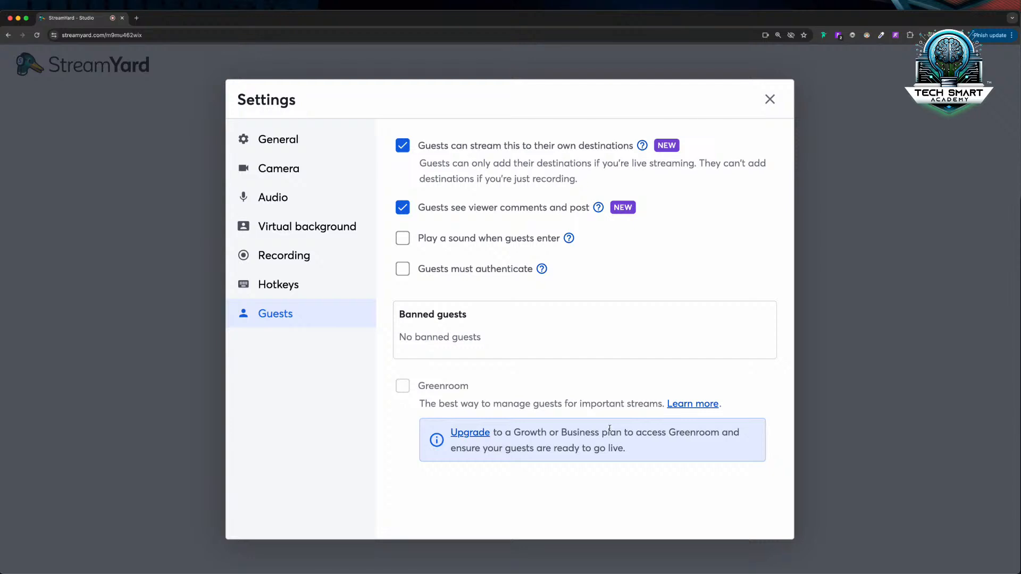
left_click(284, 143)
left_click(770, 99)
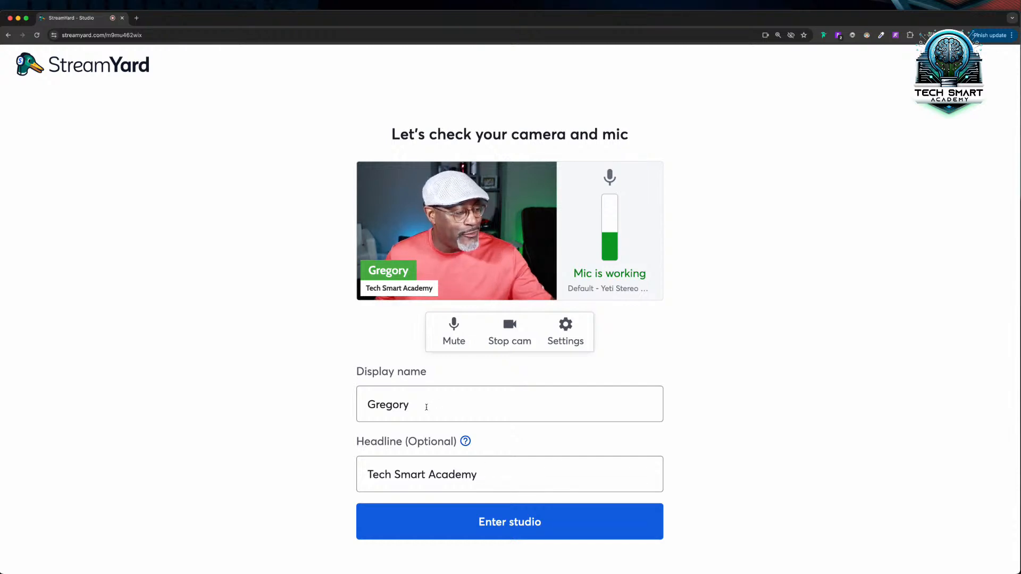
left_click(427, 407)
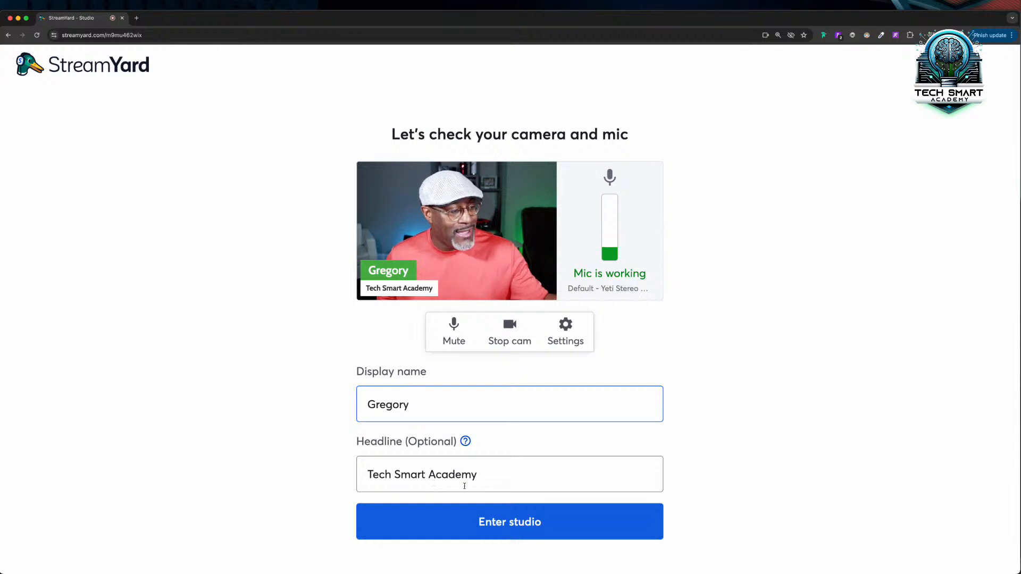
left_click(492, 523)
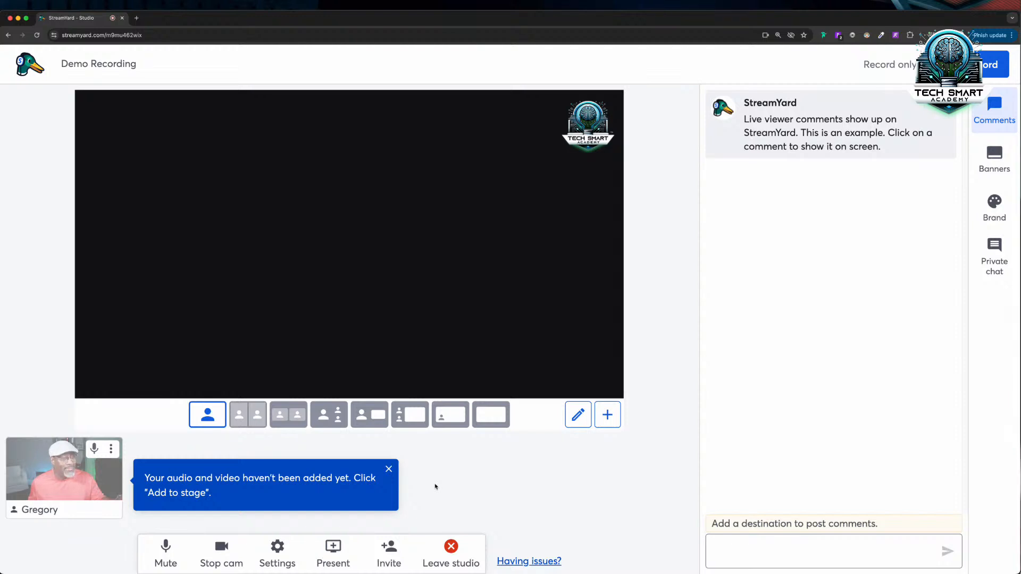
- Add the camera to the stage, take it off, and add it back again
mouse_move(57, 473)
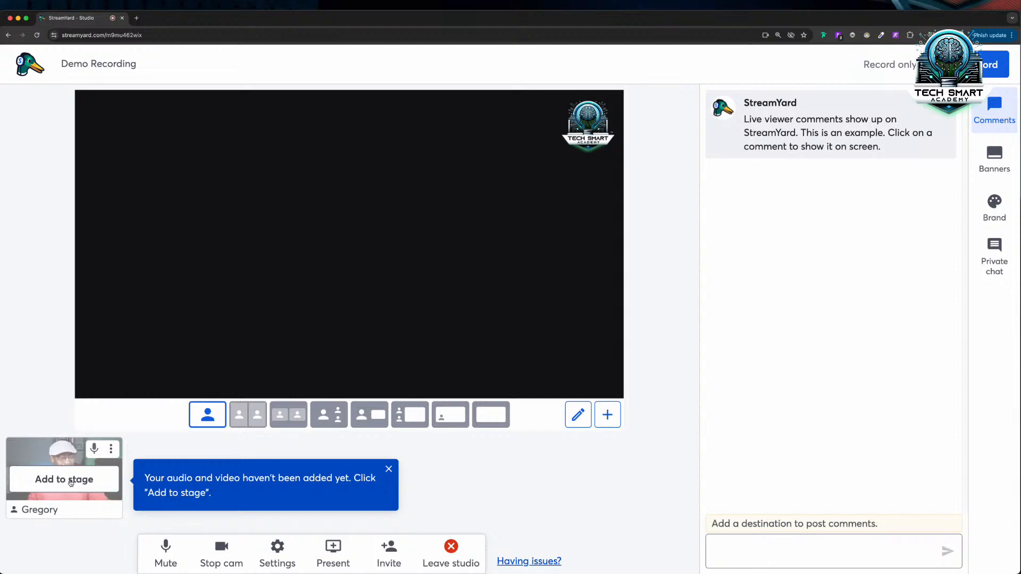
left_click(71, 482)
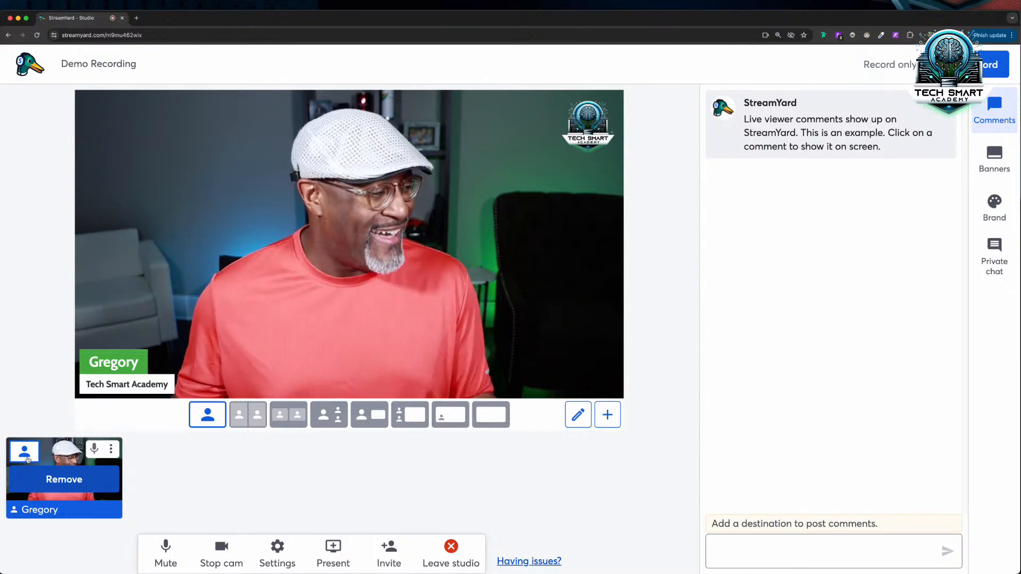
left_click(53, 481)
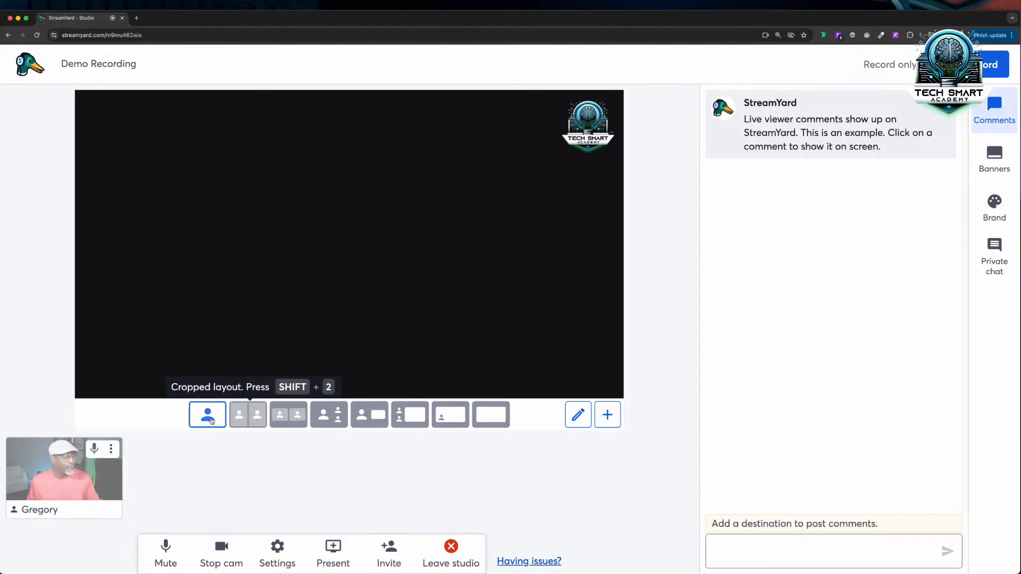
left_click(78, 477)
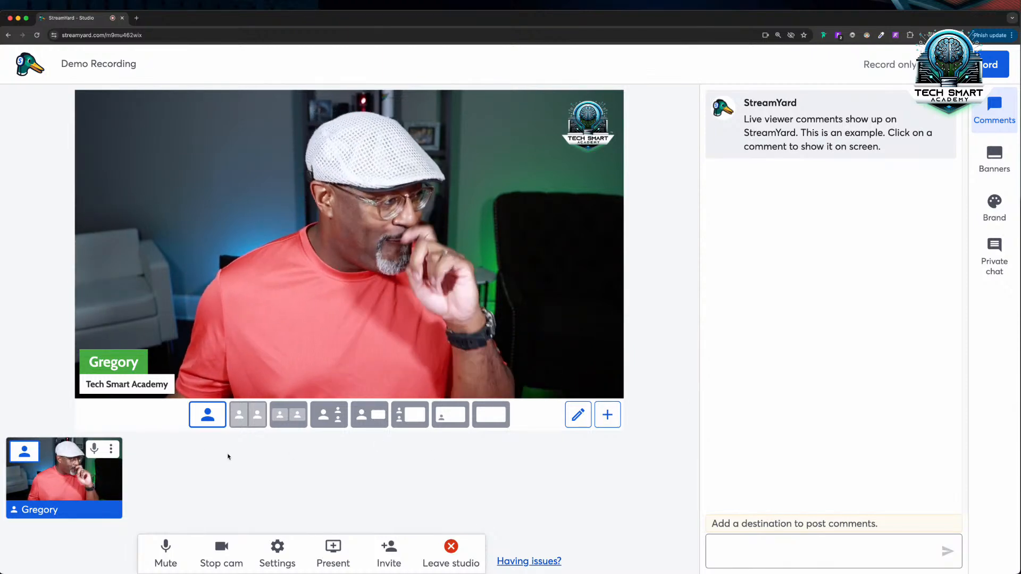
- Apply the Cropped layout and share the screen showing the Sample Presentation slide
left_click(241, 421)
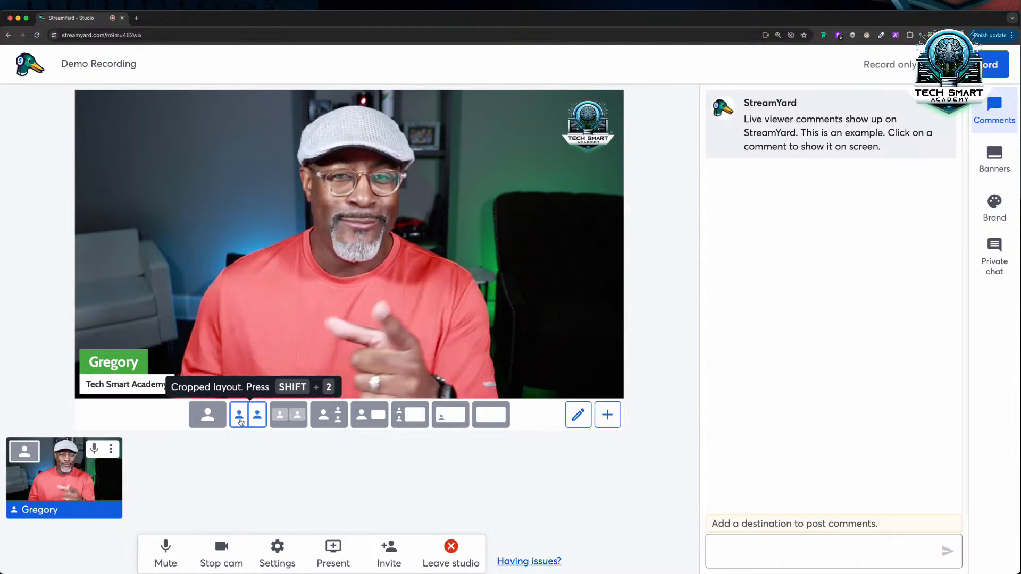
left_click(328, 550)
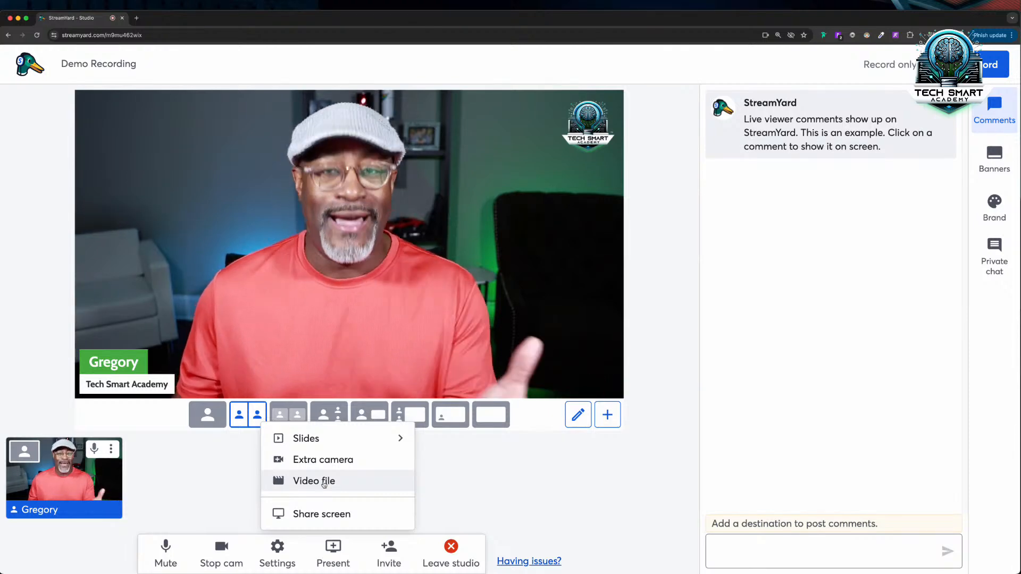
left_click(316, 518)
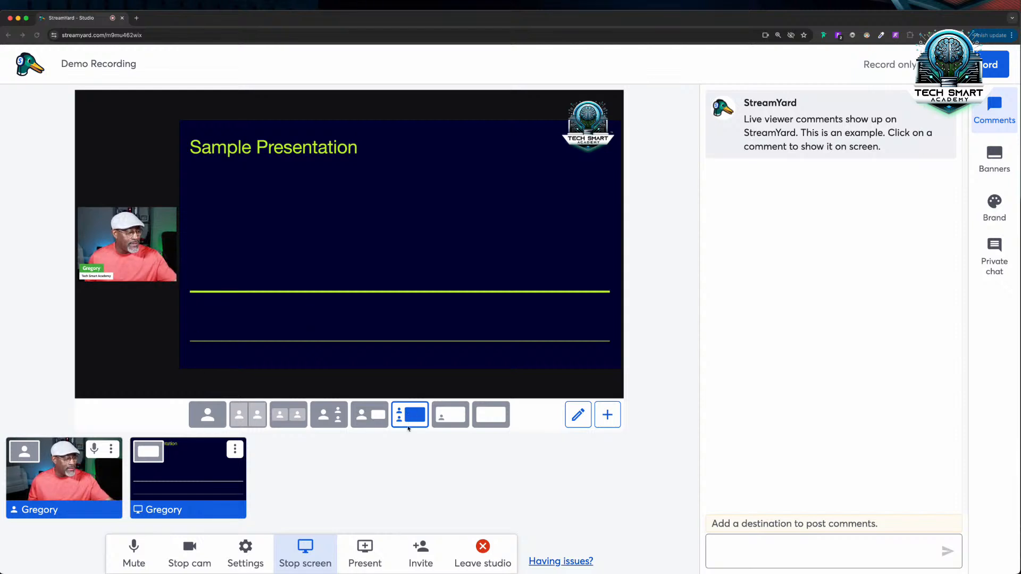
- Try the News, Spotlight, Group and Cropped layouts, and return to the Screen layout
left_click(372, 418)
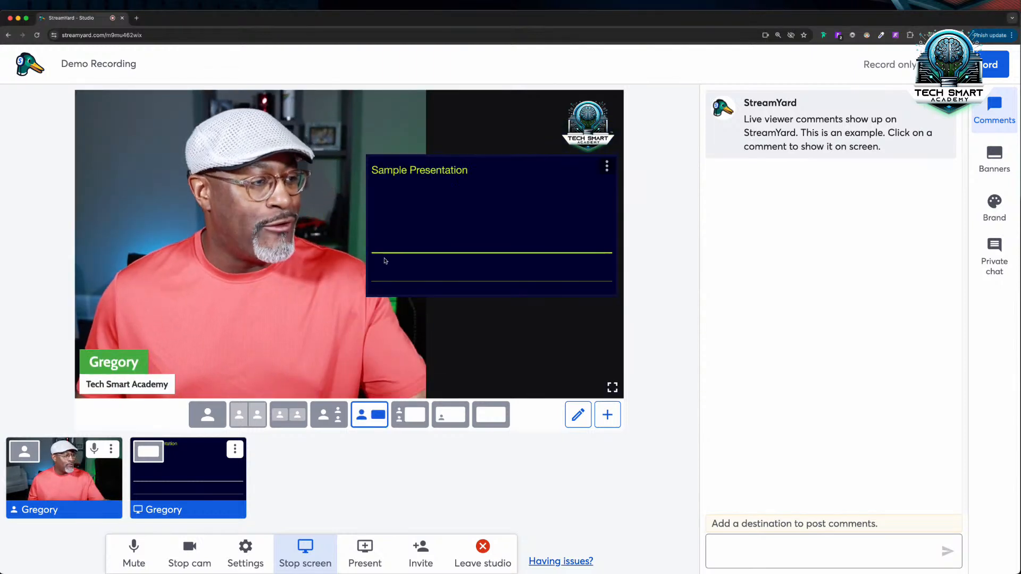
left_click(328, 416)
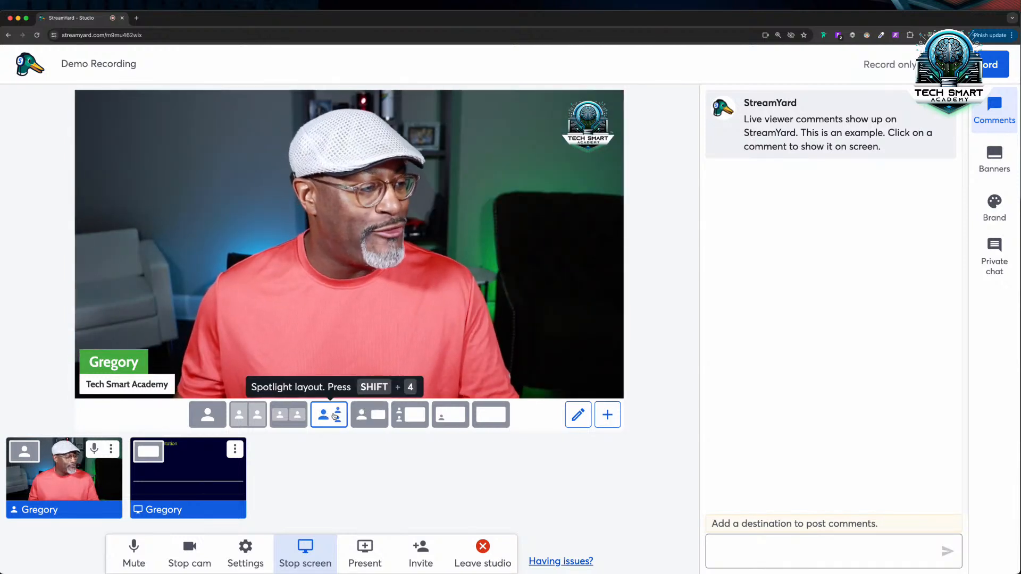
left_click(288, 415)
left_click(257, 420)
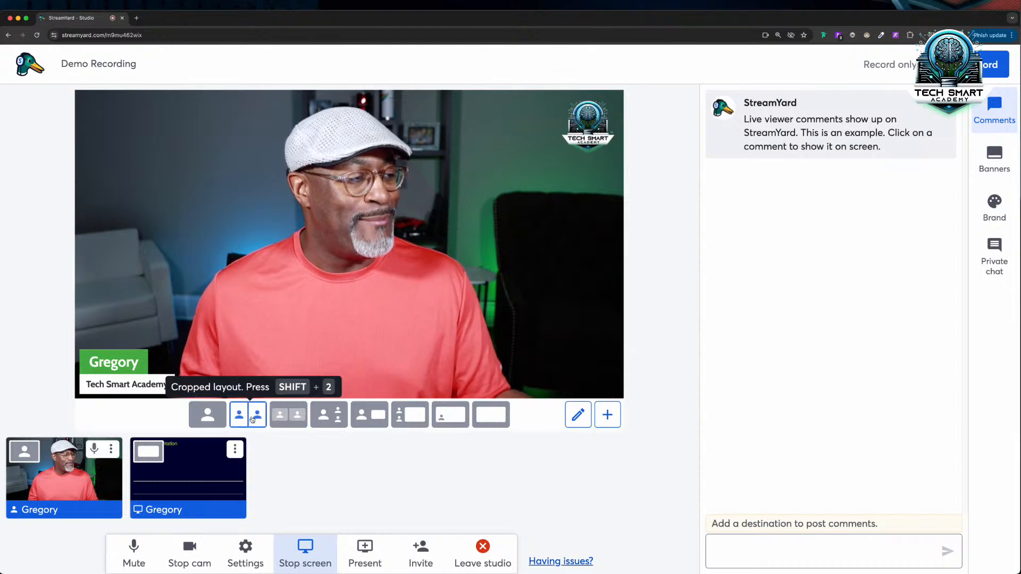
left_click(411, 419)
- Take the shared Sample Presentation off the stage, put it back, and remove it again
mouse_move(188, 484)
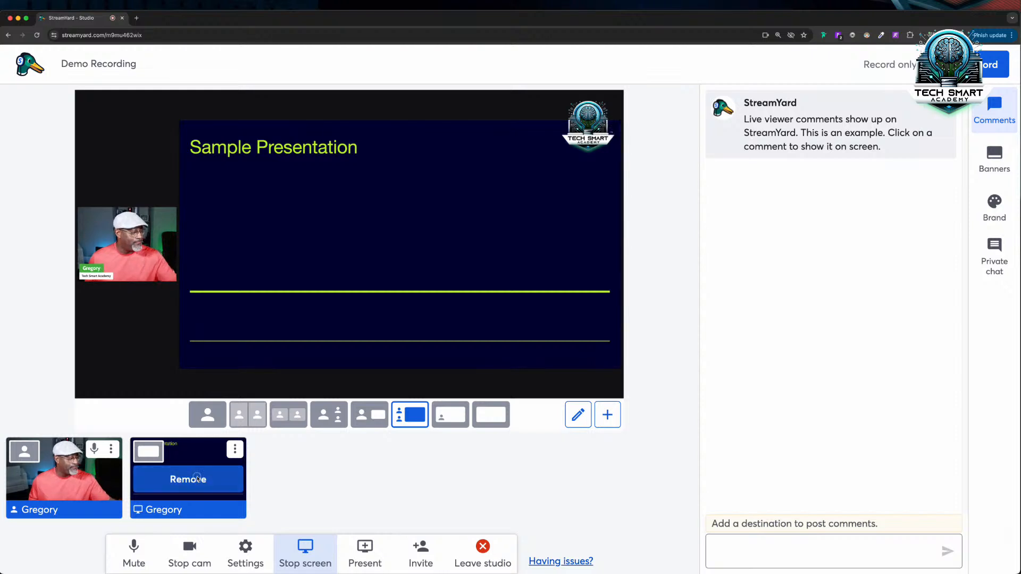
left_click(198, 480)
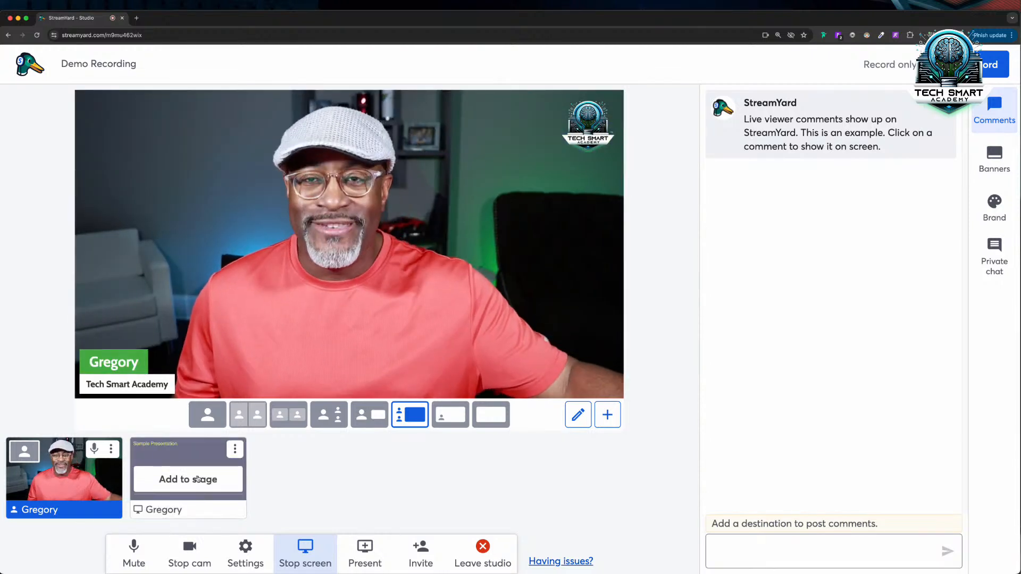
left_click(198, 480)
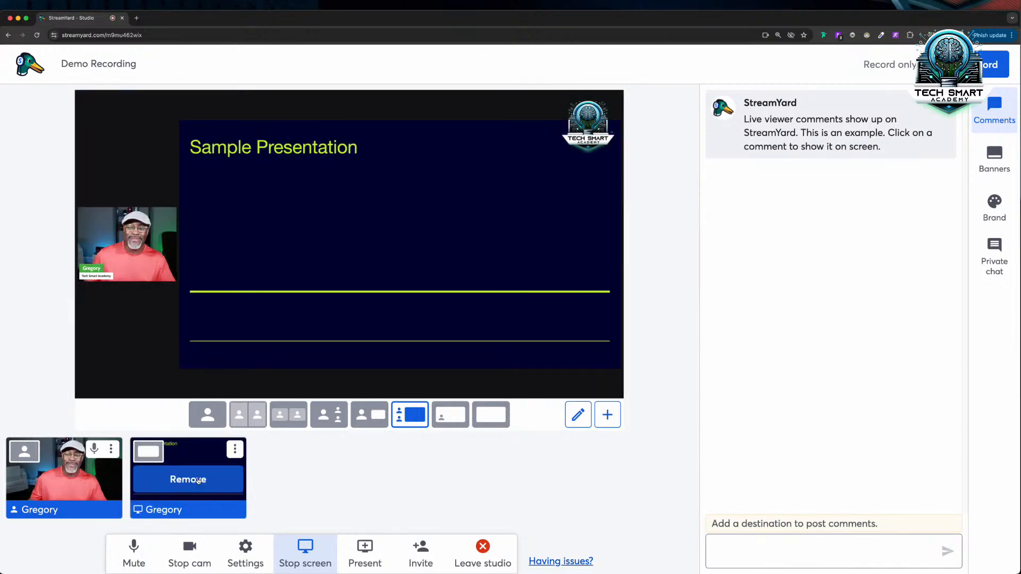
left_click(198, 479)
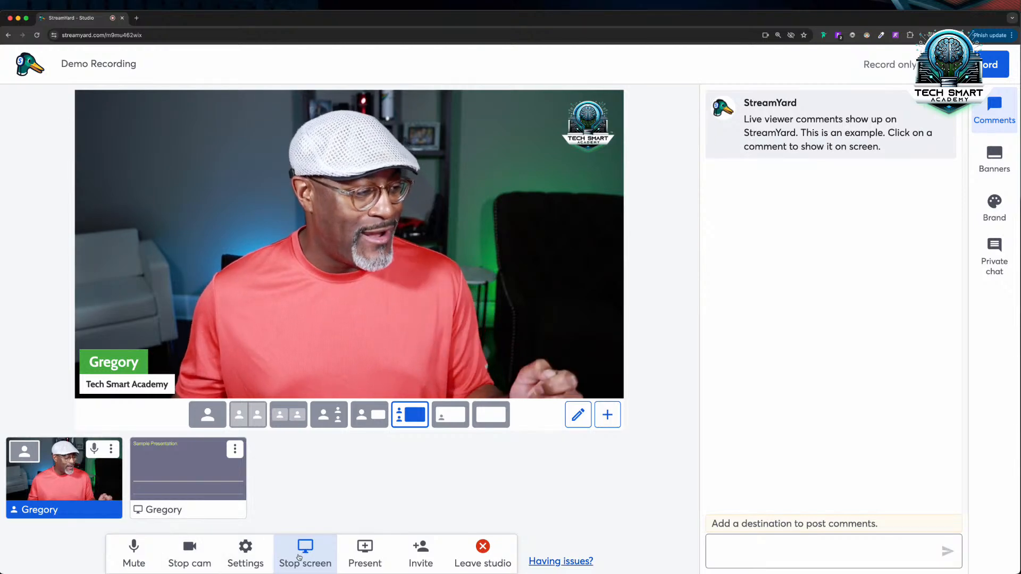
- Add the shared presentation to the stage again, then remove both the camera and the presentation from it
mouse_move(196, 494)
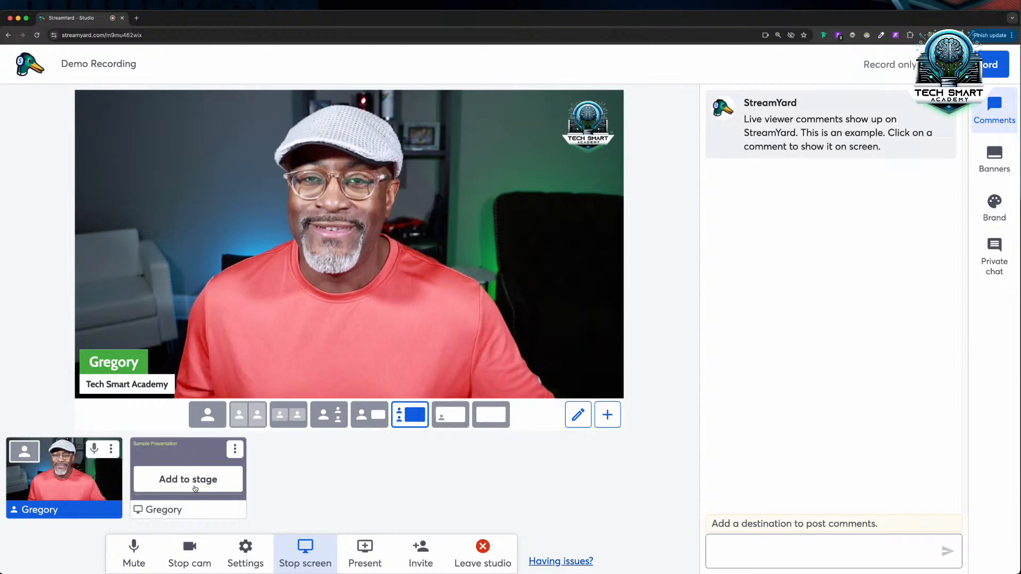
left_click(195, 489)
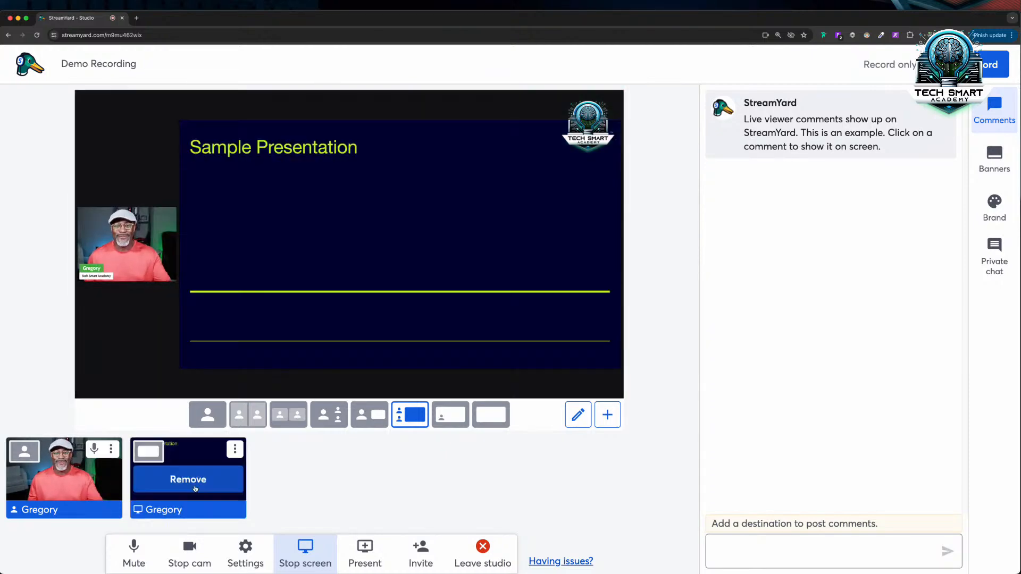
left_click(85, 484)
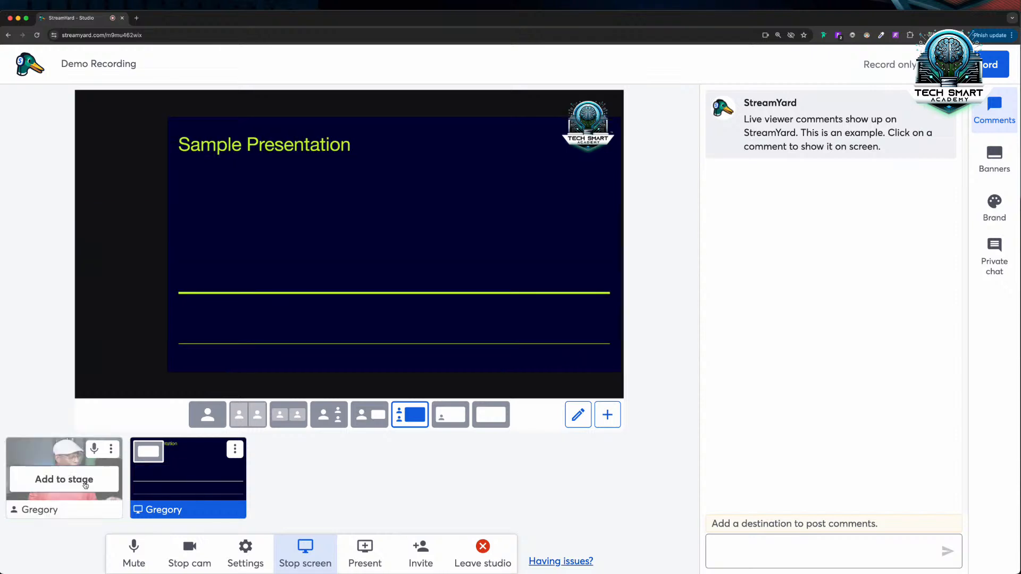
left_click(170, 487)
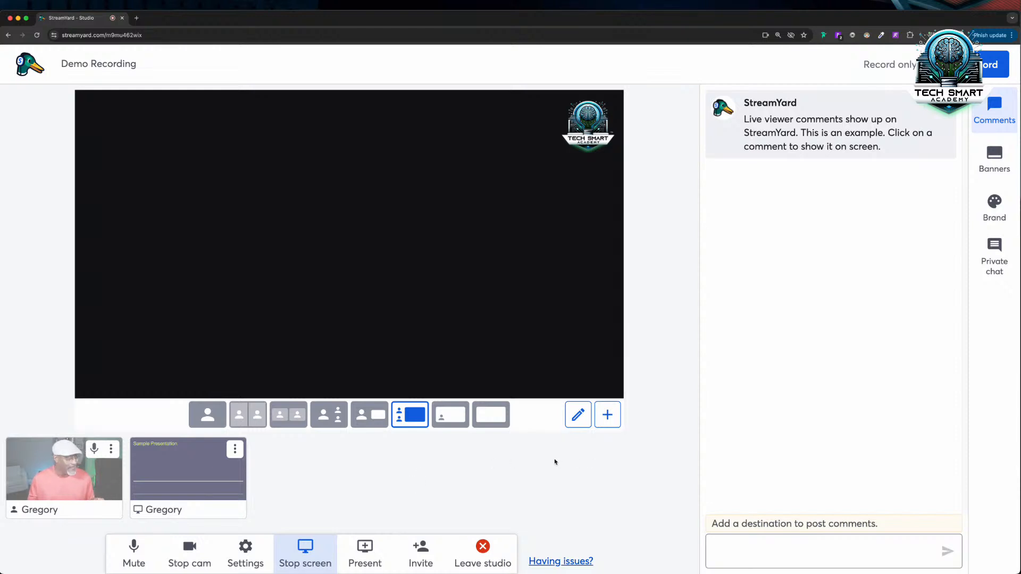
- Add the camera to the stage, then mute and unmute the microphone
mouse_move(68, 480)
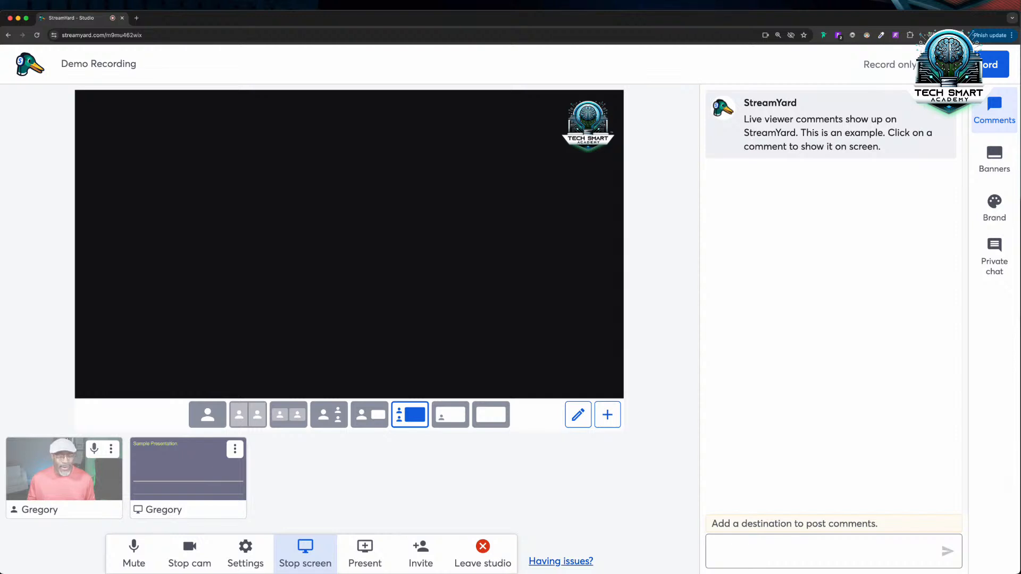
left_click(68, 480)
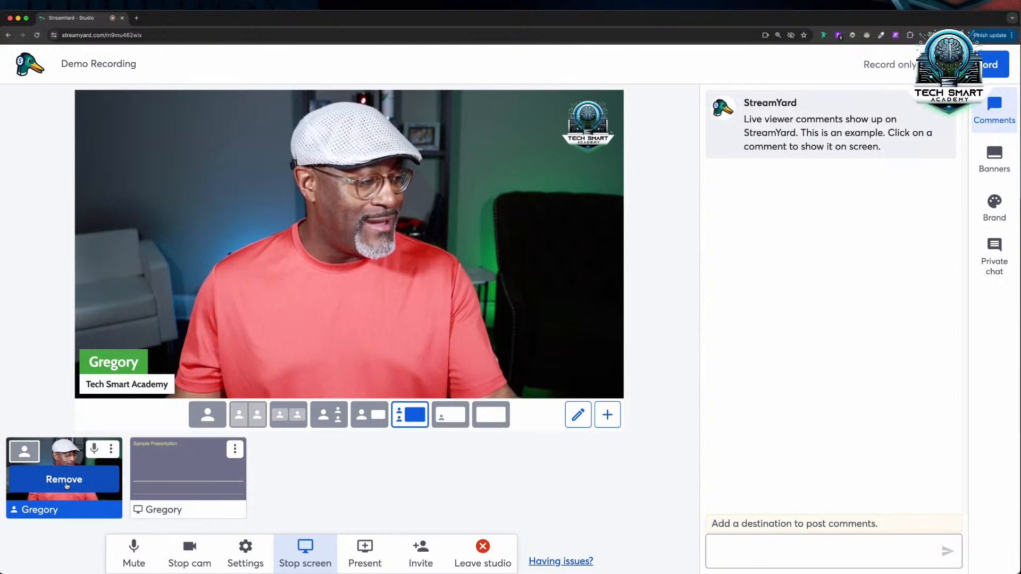
left_click(134, 551)
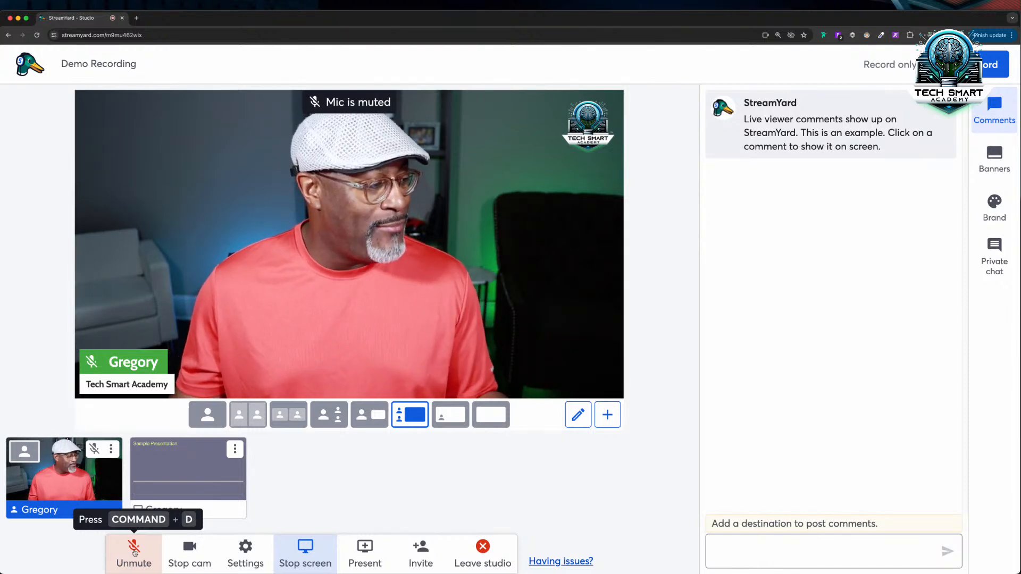
left_click(134, 553)
- Turn the camera off and back on, then open the camera settings and close them without changes
left_click(188, 555)
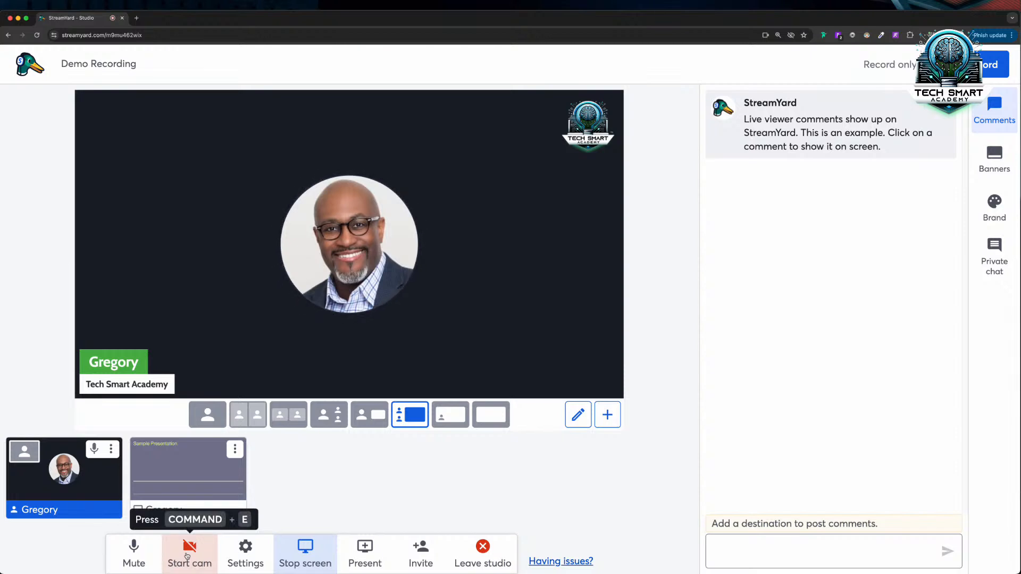
left_click(187, 557)
left_click(244, 553)
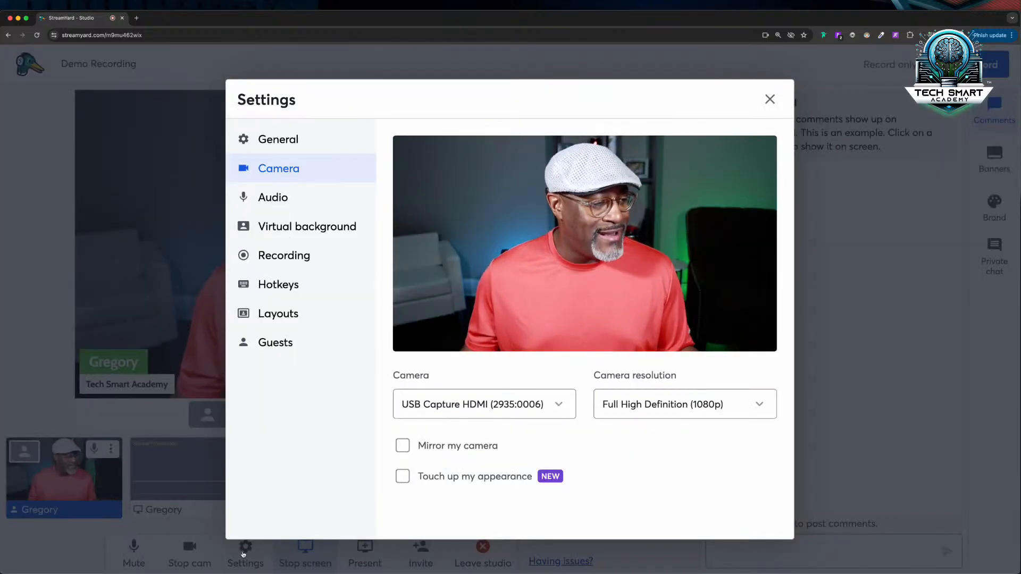
left_click(770, 99)
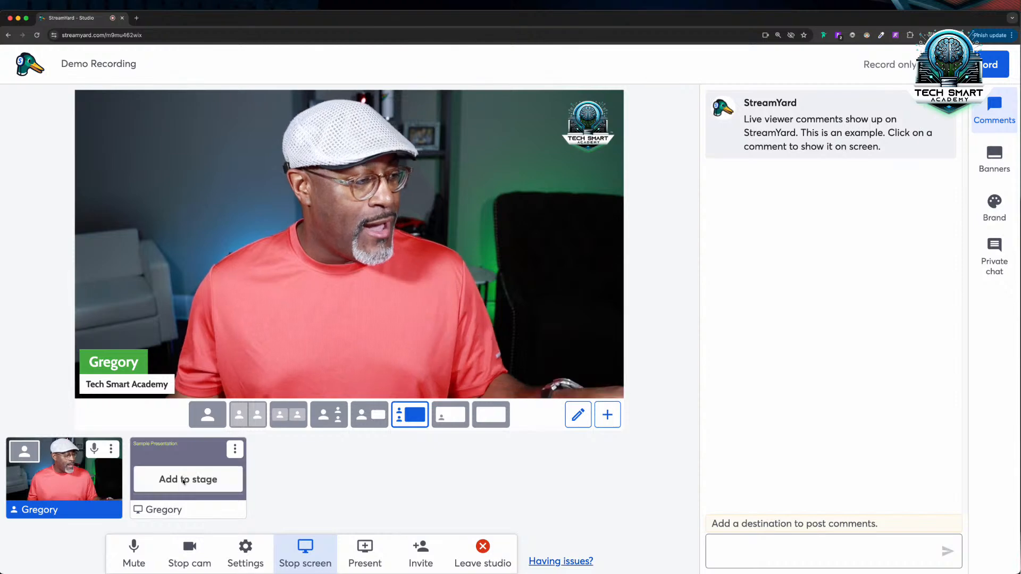
- Add the shared Sample Presentation to the stage beside the camera, then stop sharing the screen
left_click(183, 480)
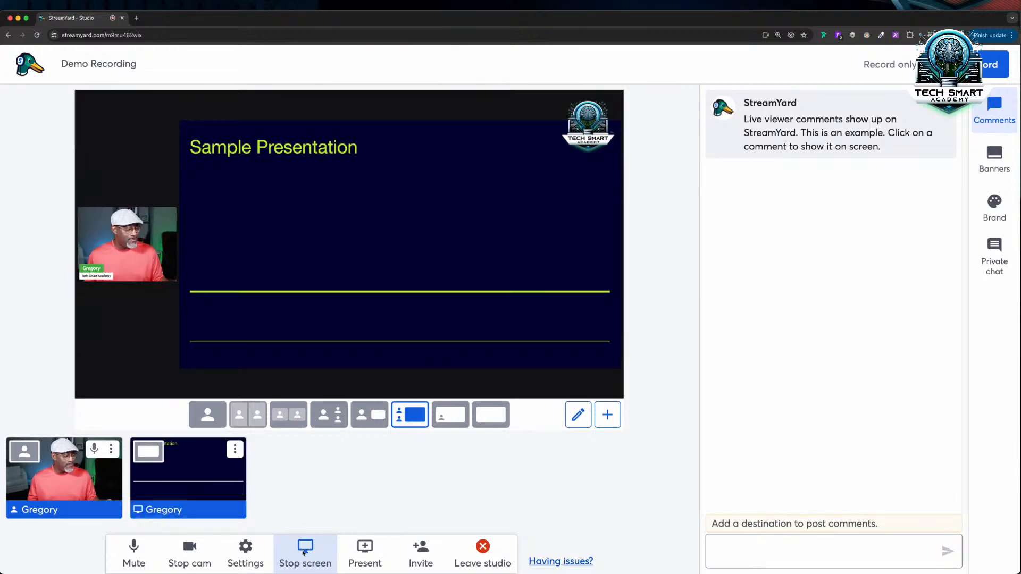
left_click(304, 553)
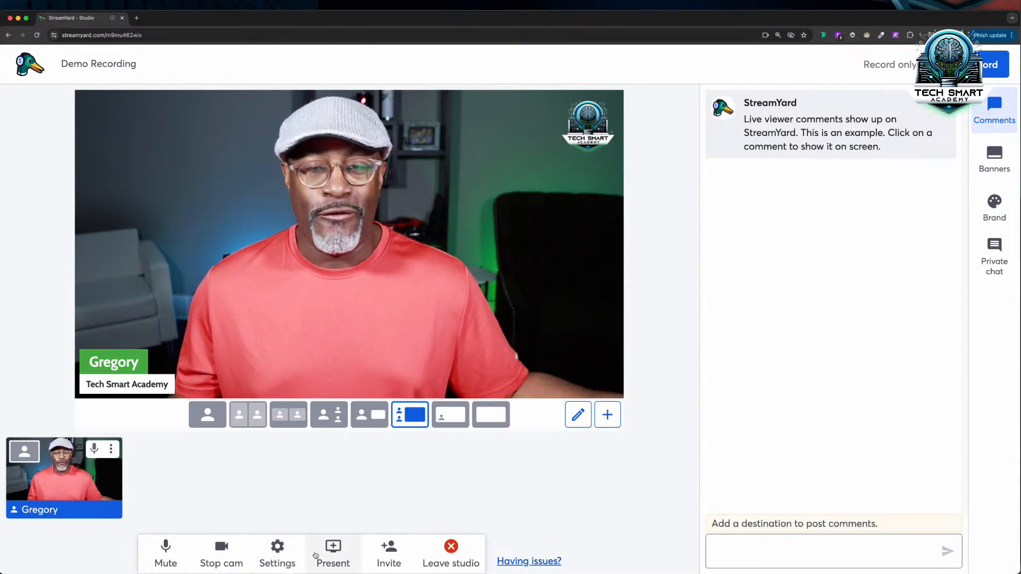
- Open the studio's guest invitation, copy the invite link, and close the invitation
left_click(391, 553)
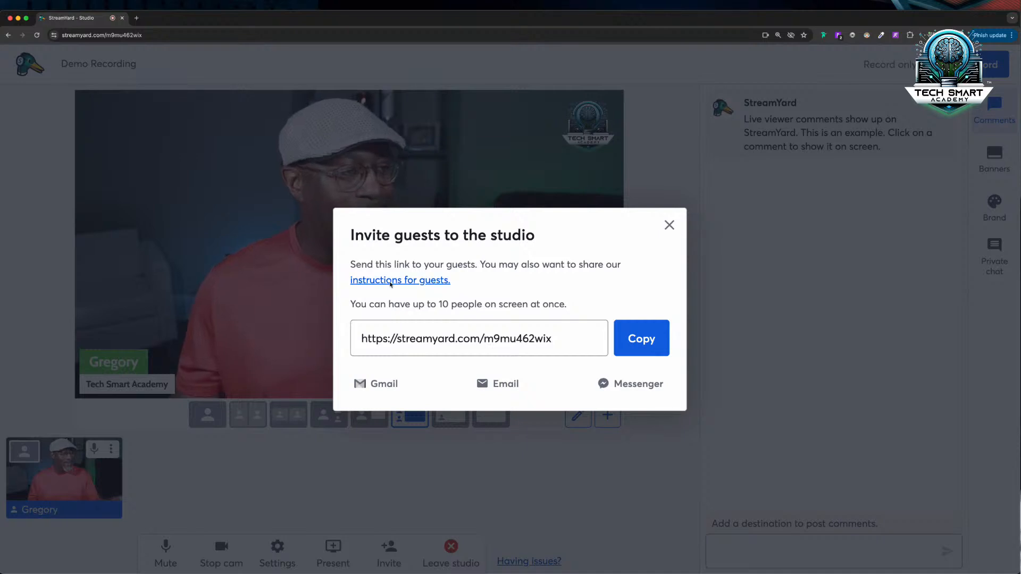
left_click(636, 341)
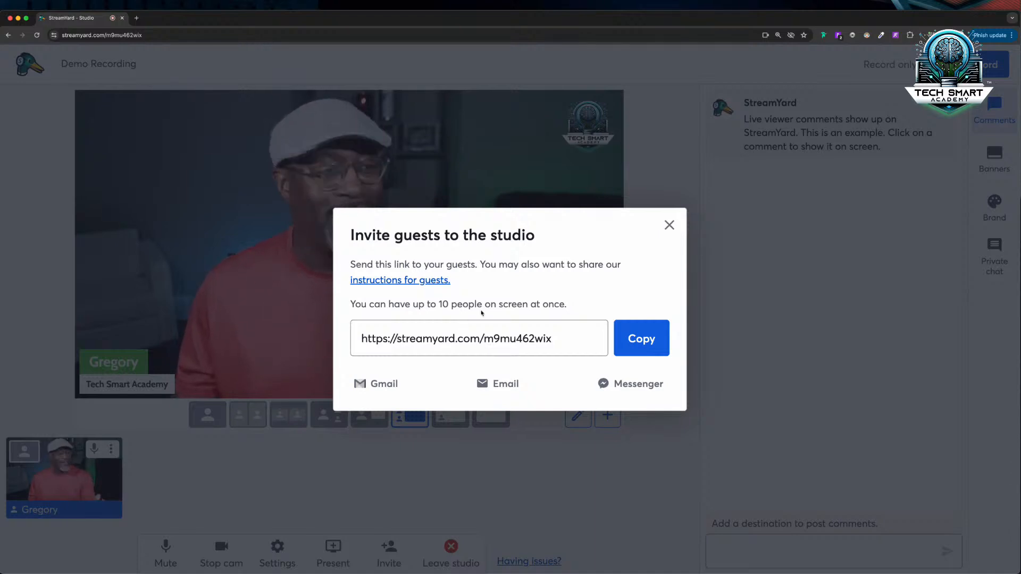
left_click(669, 225)
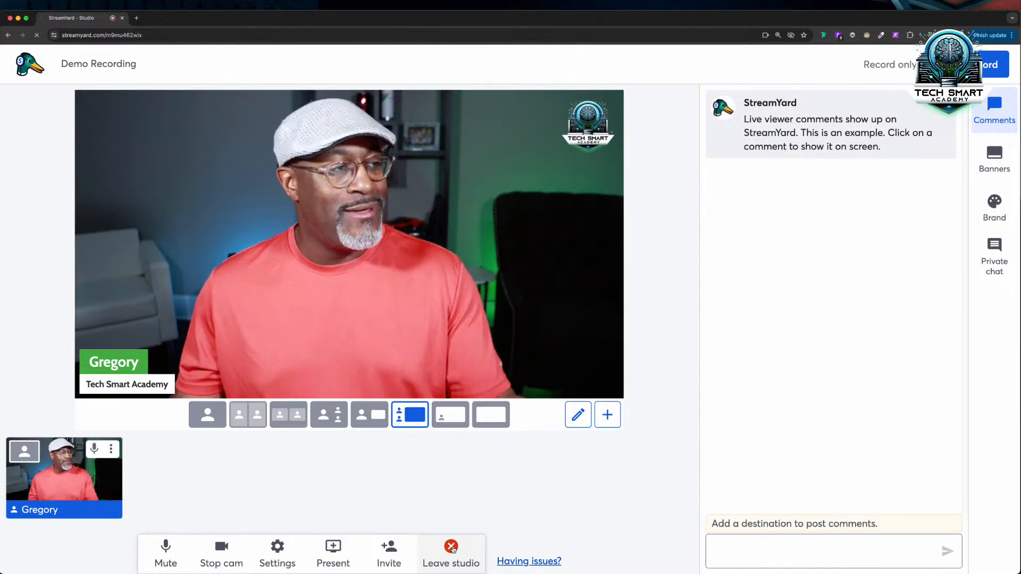
- Leave the studio and re-enter it from the Demo Recording entry with the existing display name and headline
left_click(451, 547)
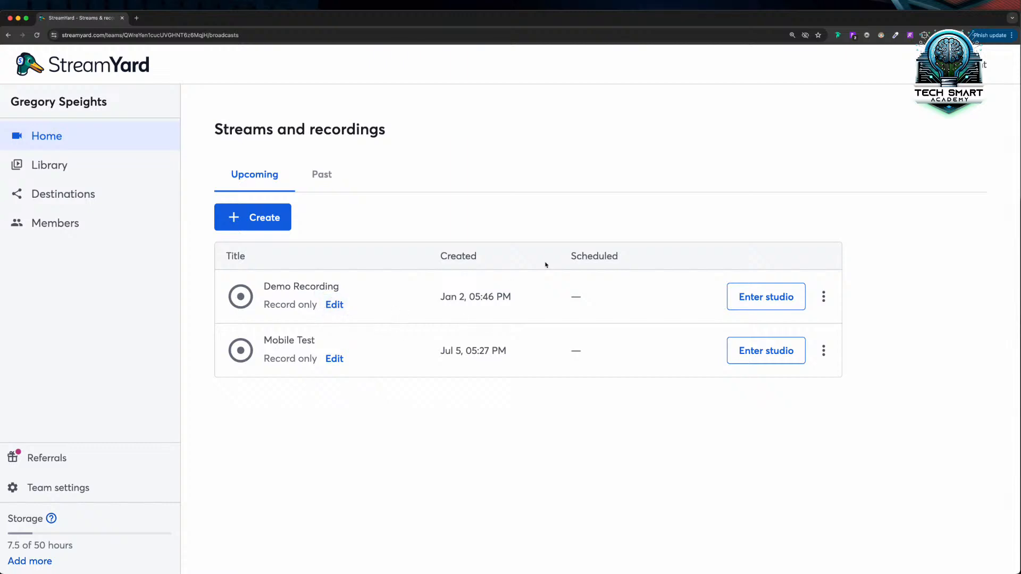
left_click(756, 296)
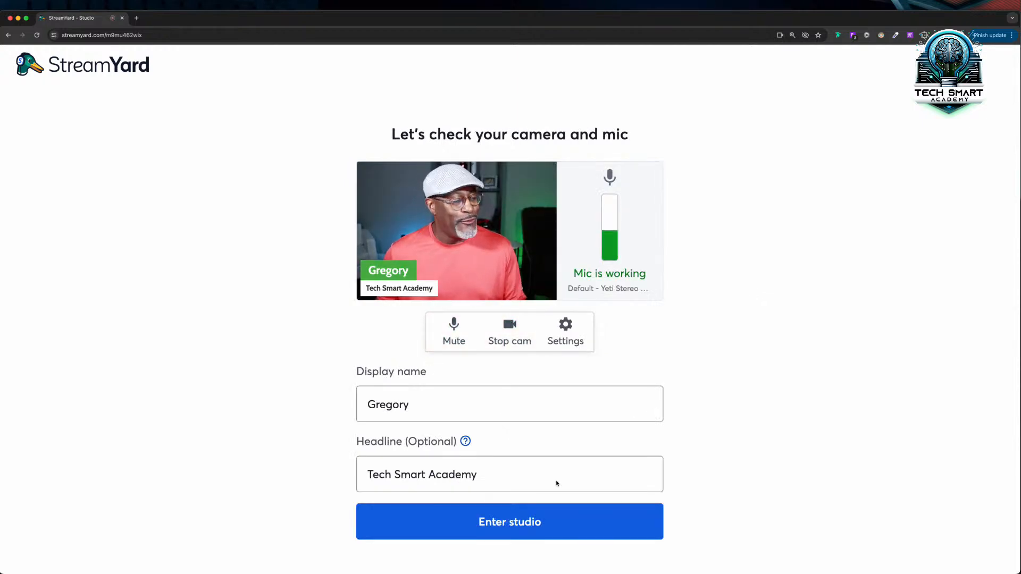
left_click(512, 519)
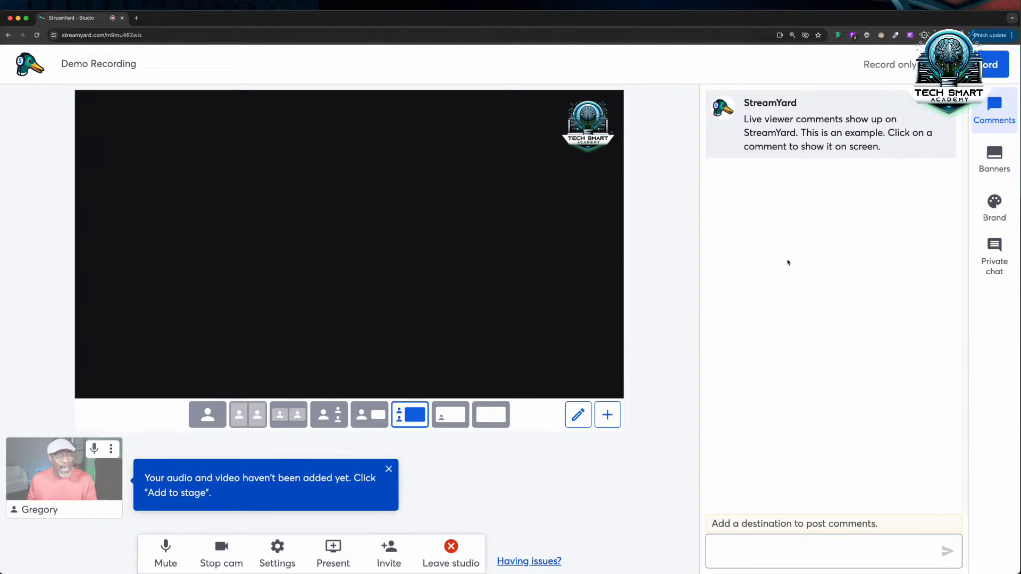
- Show the example StreamYard viewer comment on the stage, then hide it
mouse_move(792, 130)
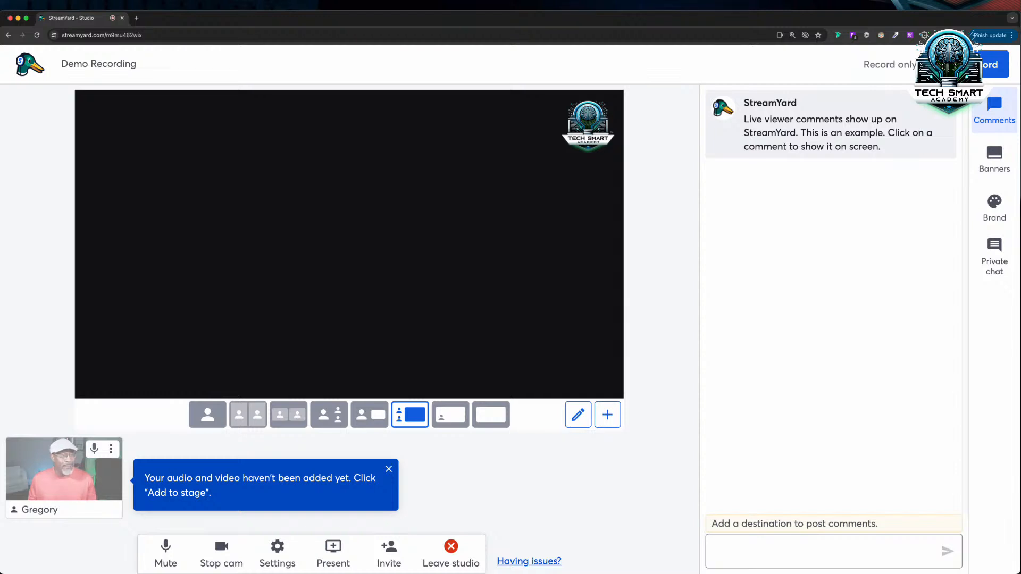
left_click(800, 135)
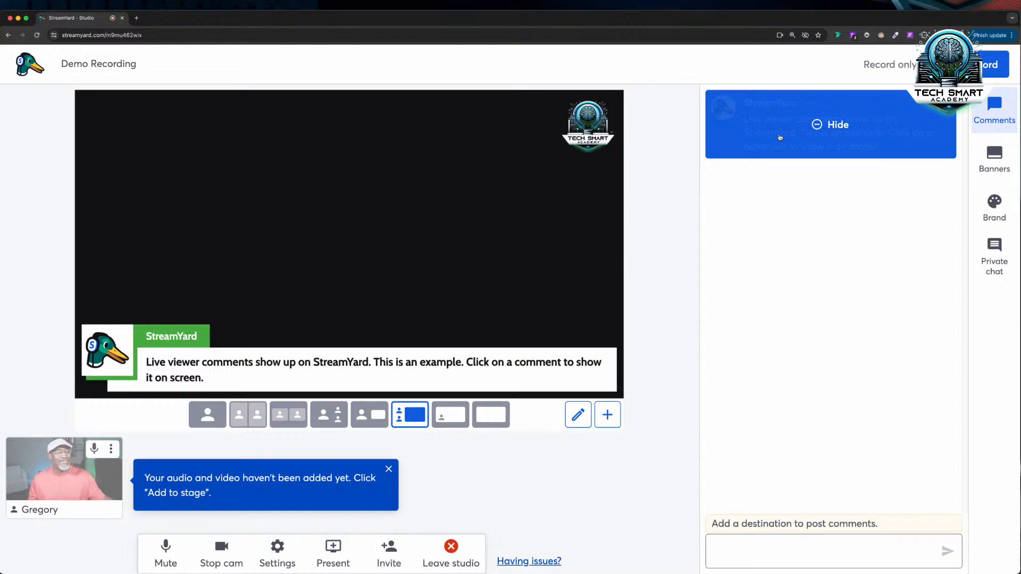
left_click(780, 137)
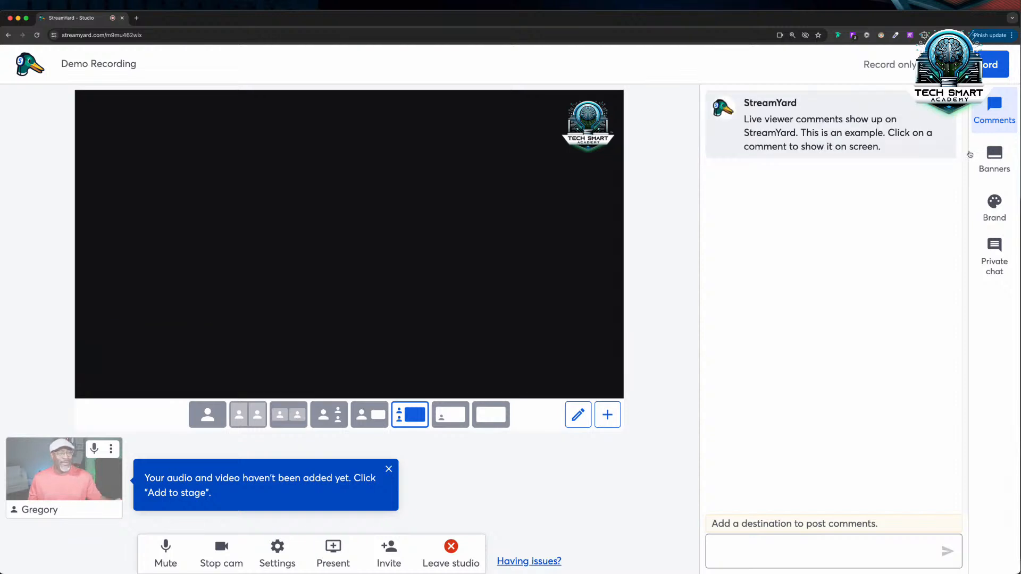
- Show the existing New Banner on the stage, then create a banner reading "Hello" and show it instead
left_click(993, 153)
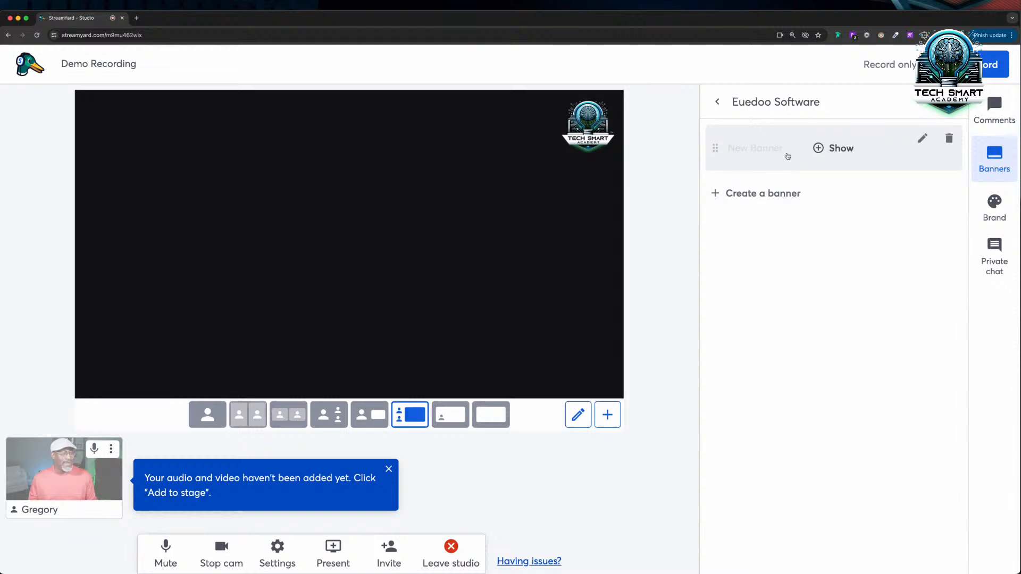
left_click(788, 156)
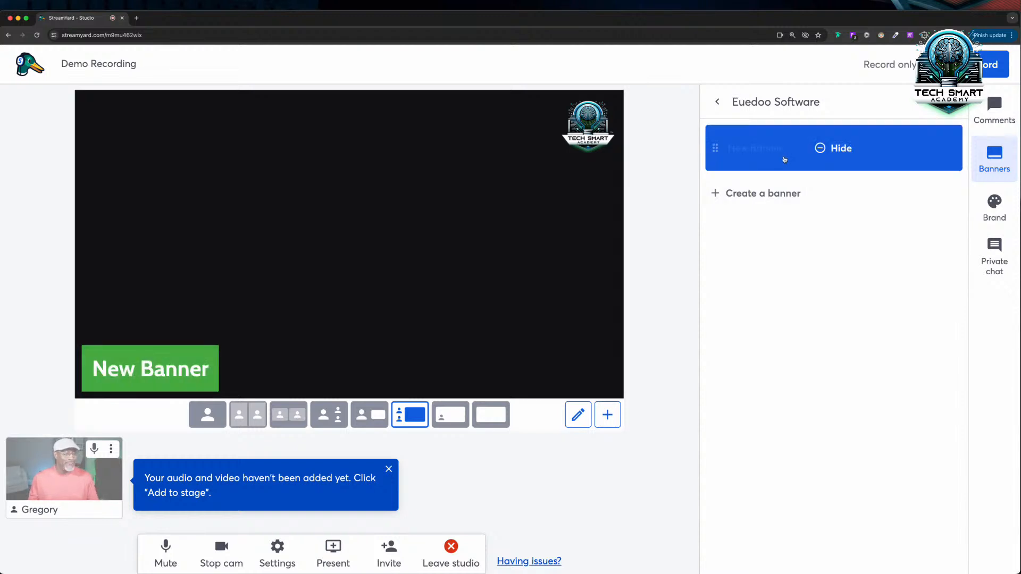
left_click(765, 194)
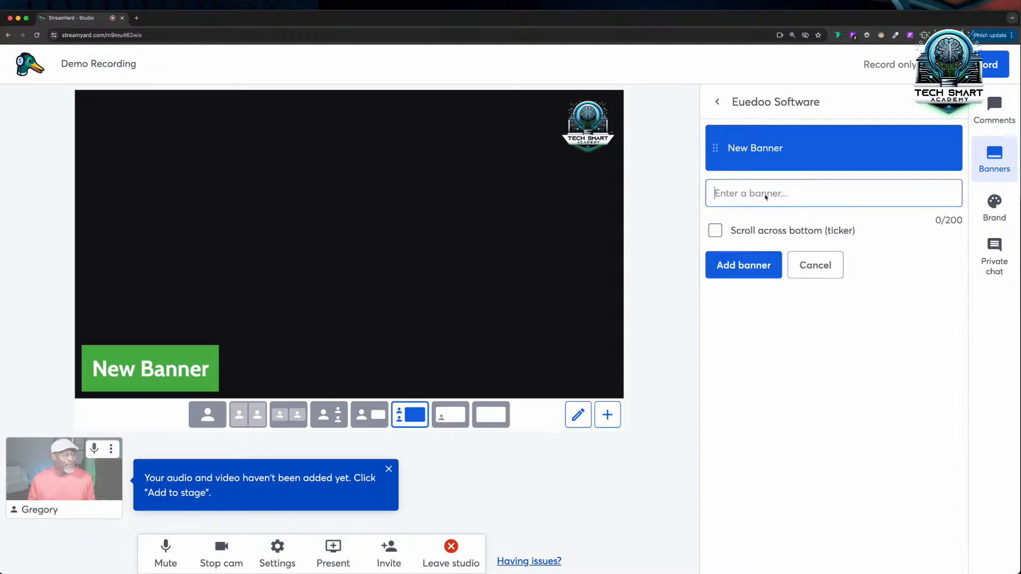
type("Hello")
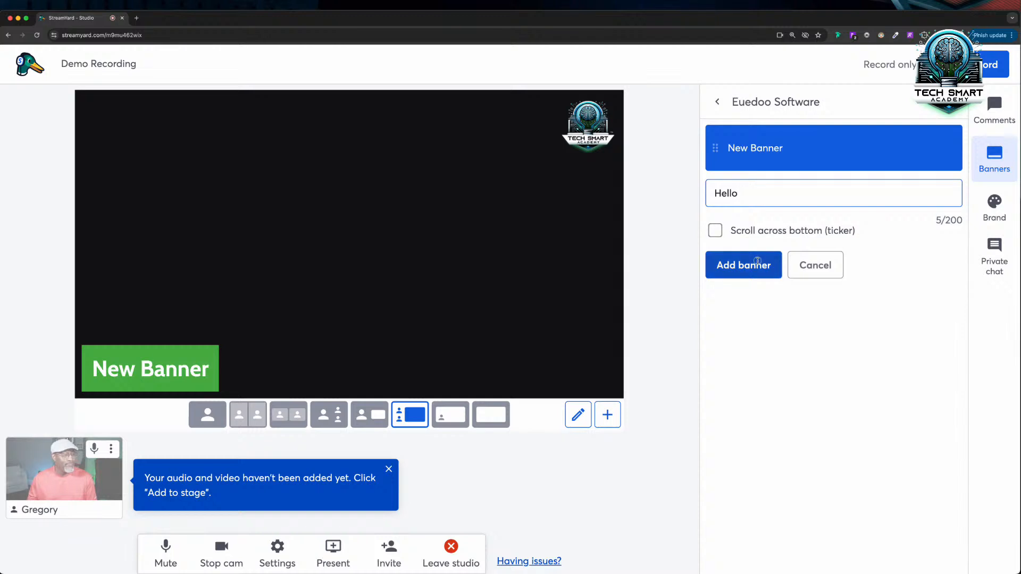
left_click(760, 264)
left_click(760, 203)
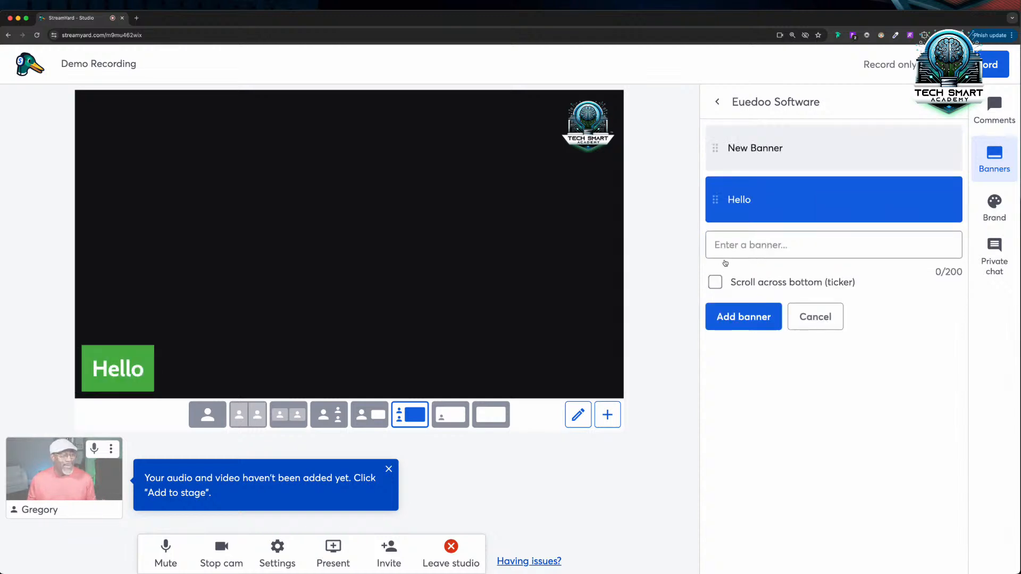
- Create a banner reading "Scroller" that scrolls across the bottom as a ticker
left_click(730, 251)
type("Scroller")
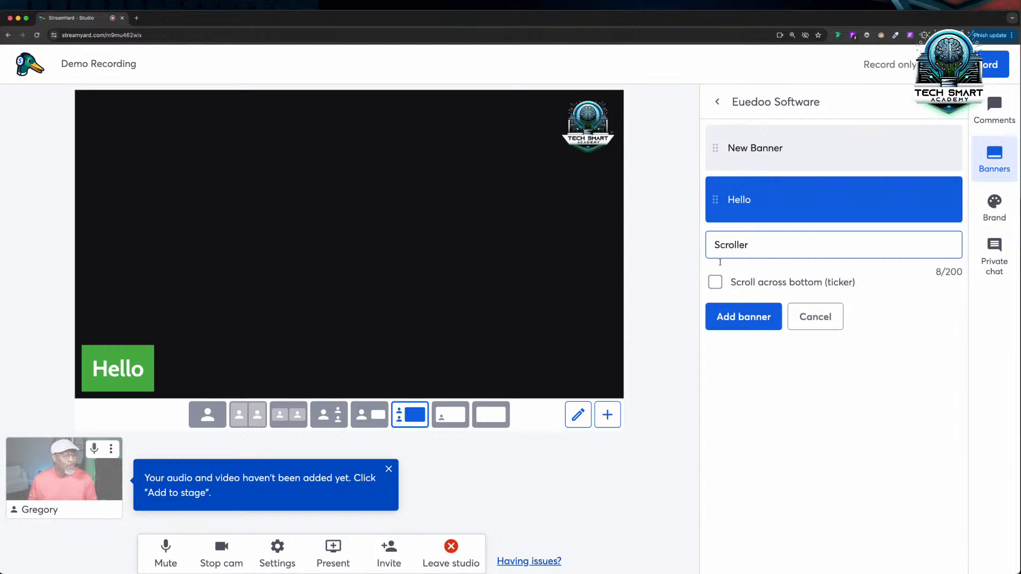
left_click(715, 281)
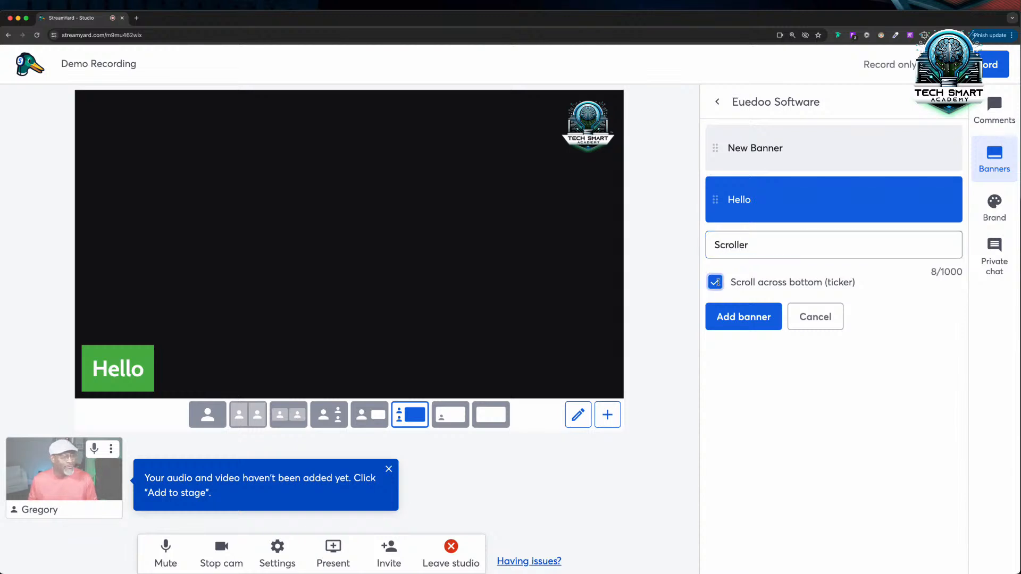
left_click(740, 322)
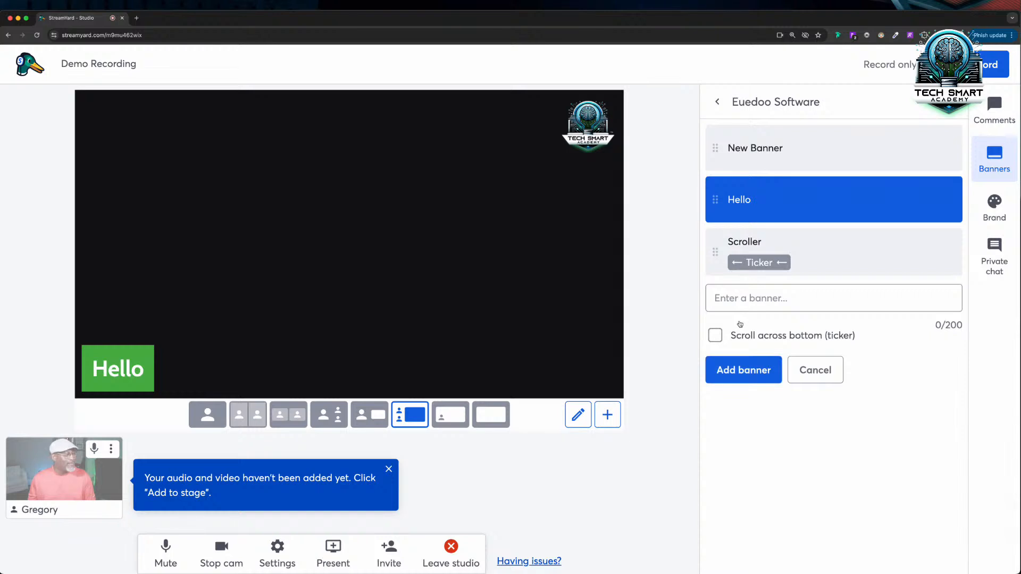
- Show the Scroller ticker while switching to New Banner and back to Hello, then hide the ticker and the Hello banner
mouse_move(817, 253)
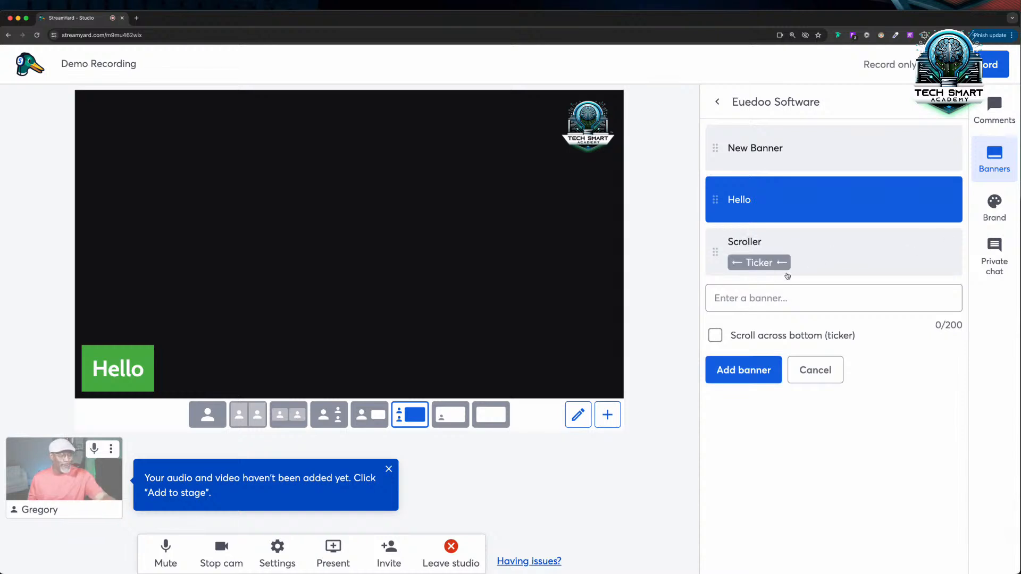
left_click(779, 247)
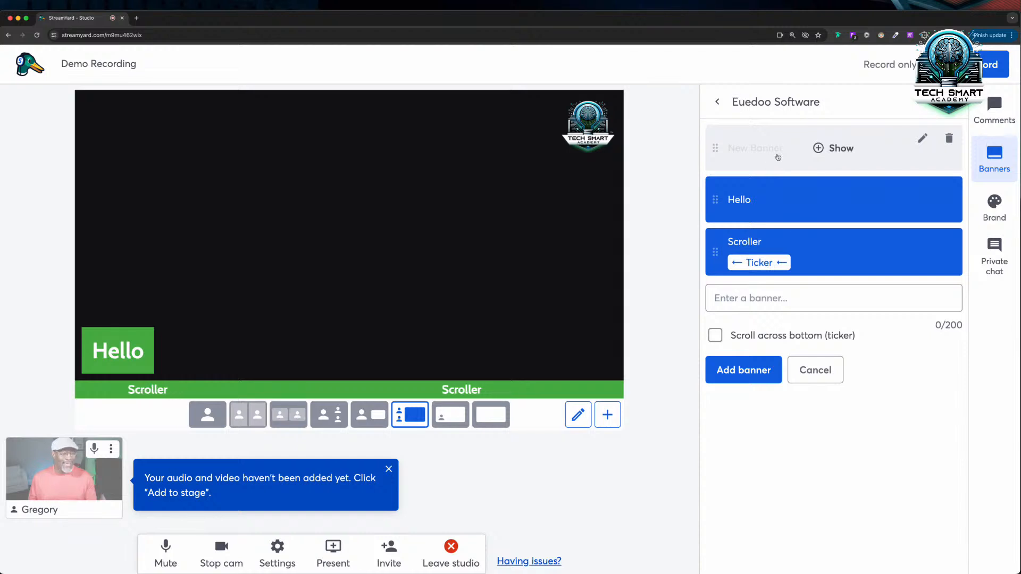
left_click(778, 158)
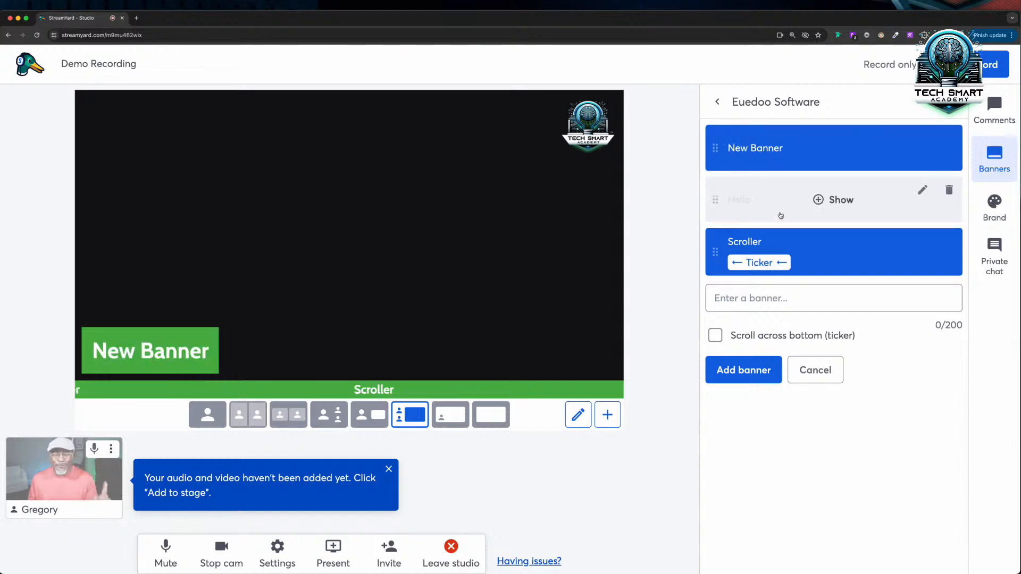
left_click(779, 215)
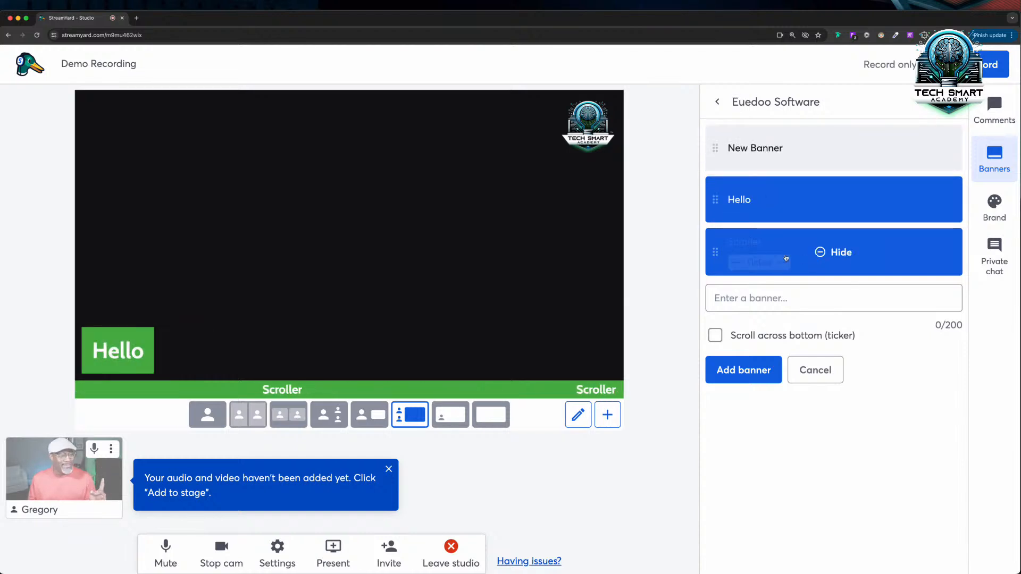
left_click(785, 258)
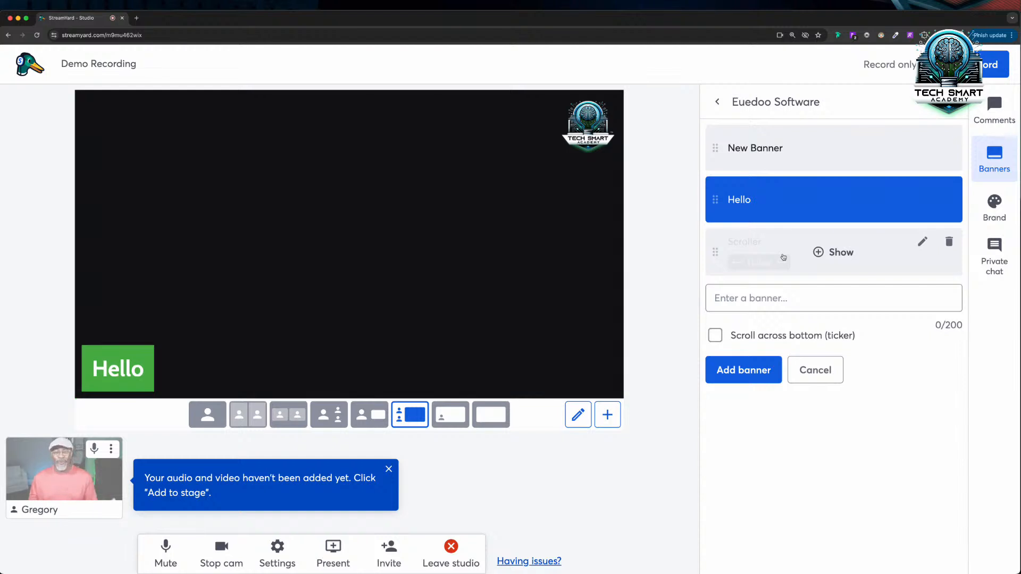
mouse_move(759, 201)
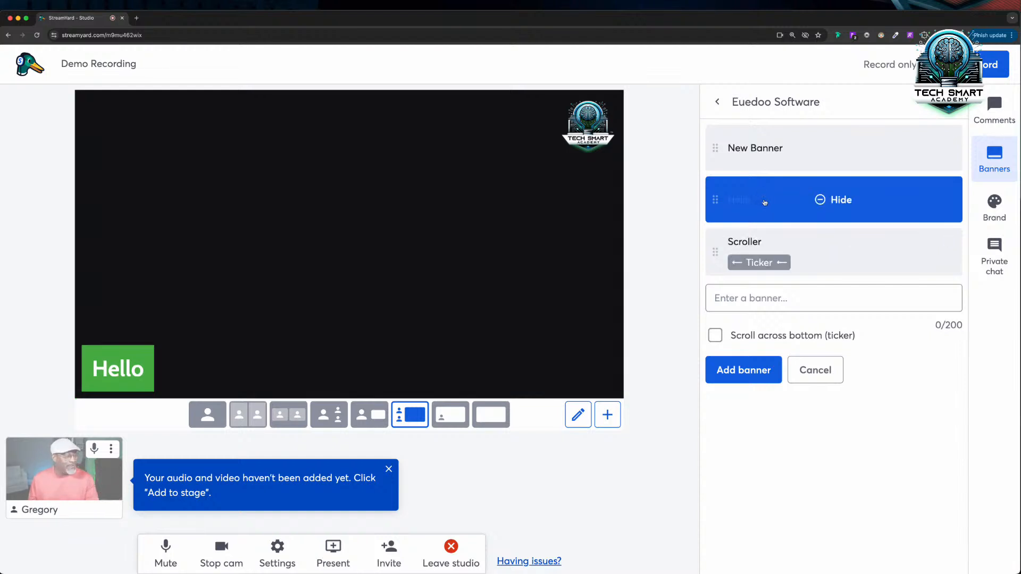
left_click(765, 203)
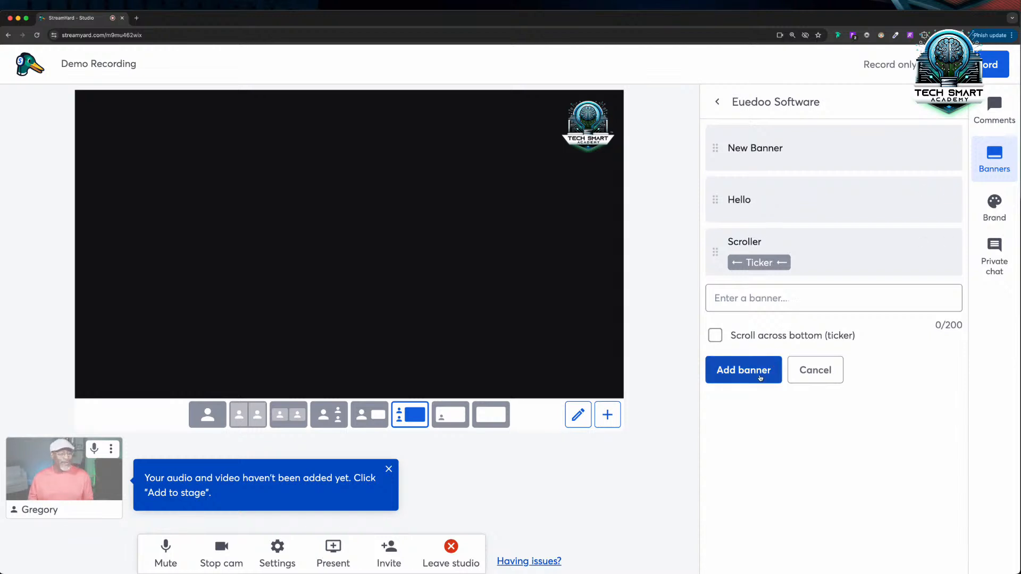
- Add the camera to the stage and change the Tech Smart Academy brand color to near-black #080908
left_click(993, 208)
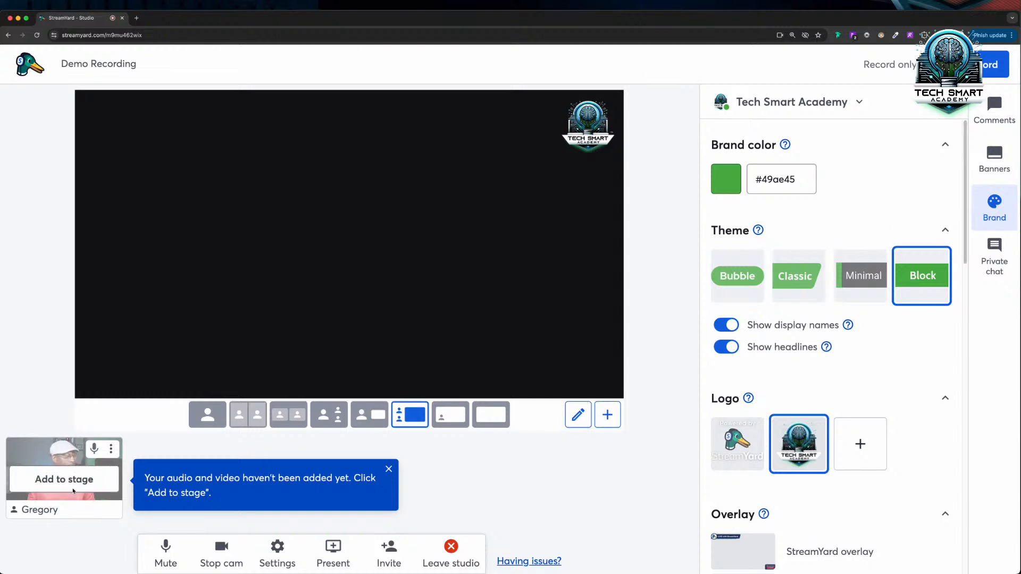
left_click(73, 480)
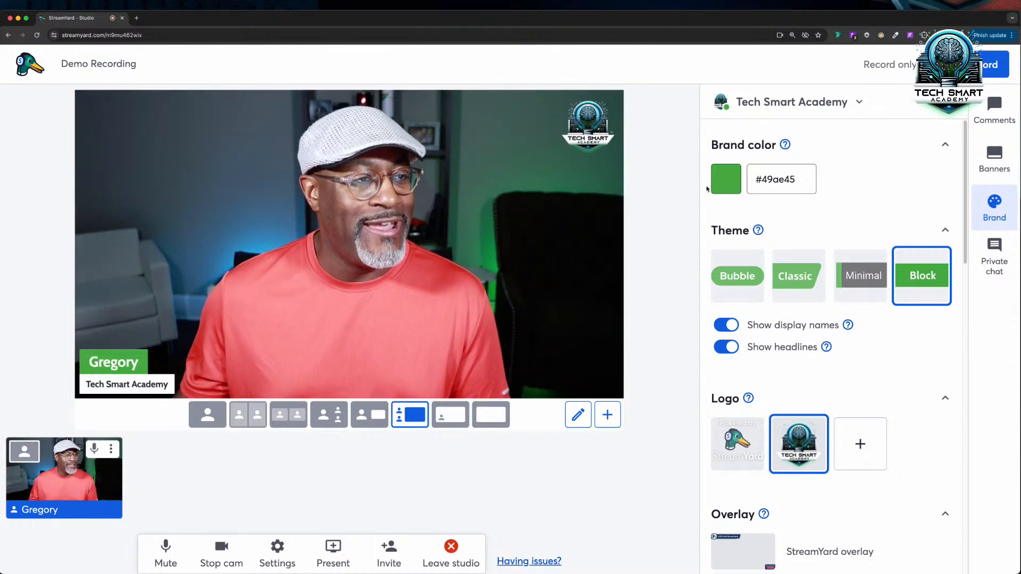
left_click(723, 183)
left_click_drag(681, 363, 630, 396)
left_click(630, 396)
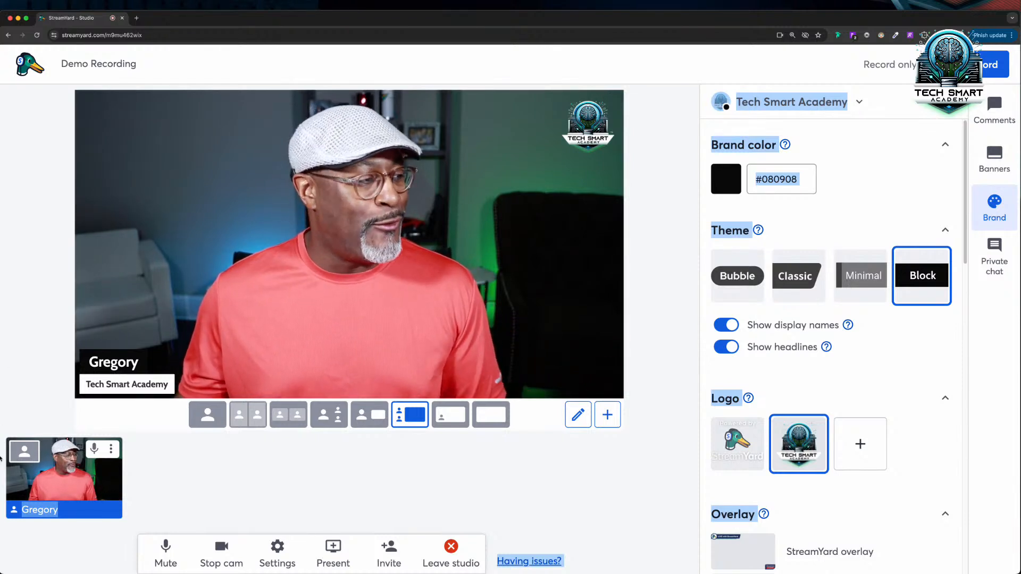
- Take the camera off the stage and back on, then try the Bubble, Classic and Minimal themes before returning to Block
left_click(64, 479)
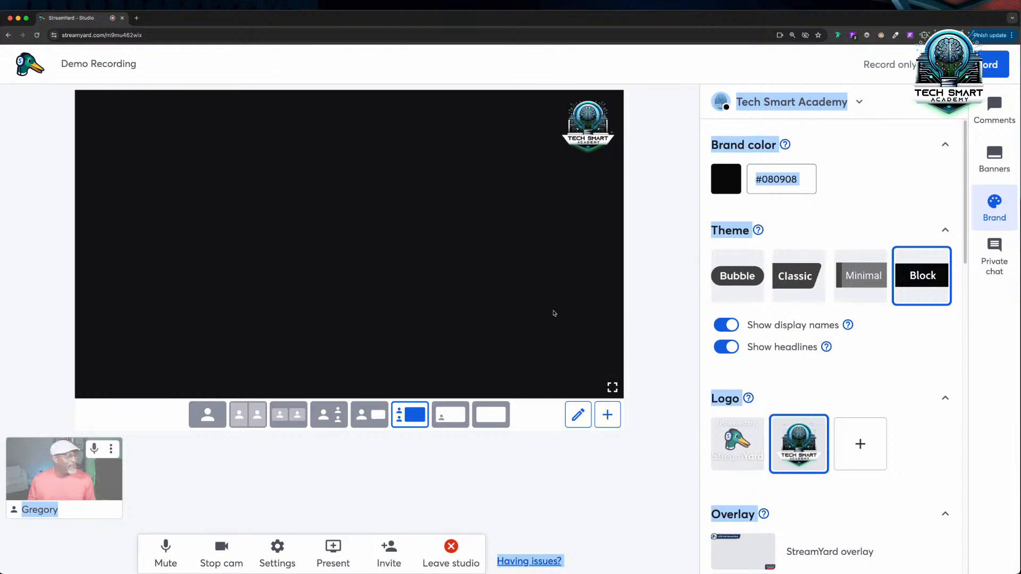
left_click(61, 478)
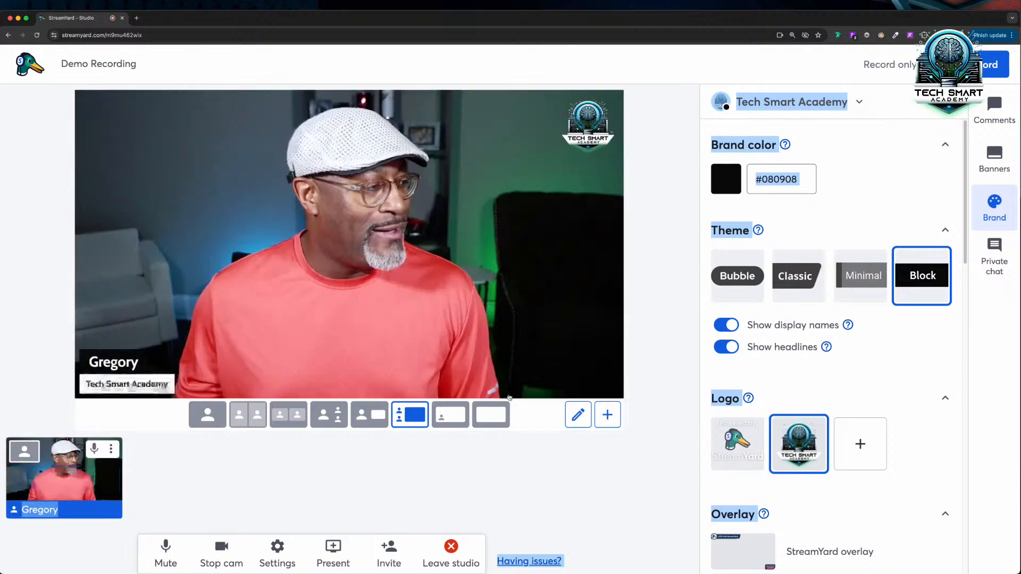
left_click(754, 284)
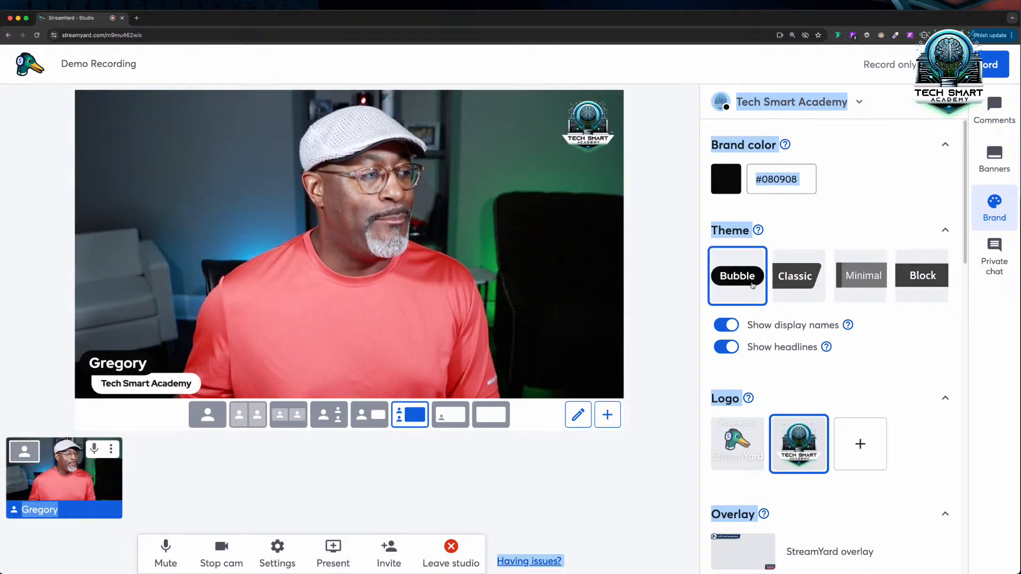
left_click(808, 282)
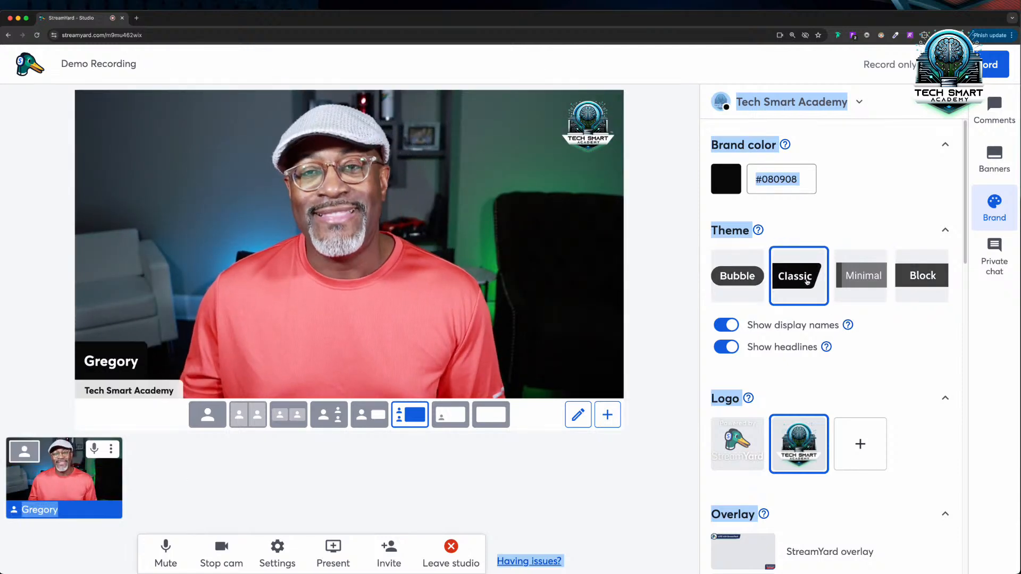
left_click(867, 275)
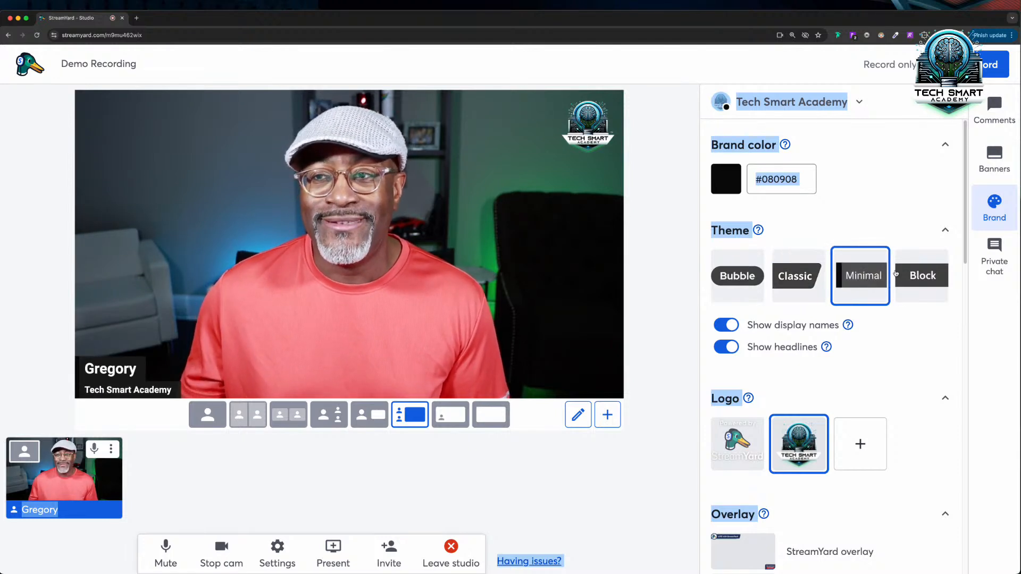
left_click(923, 273)
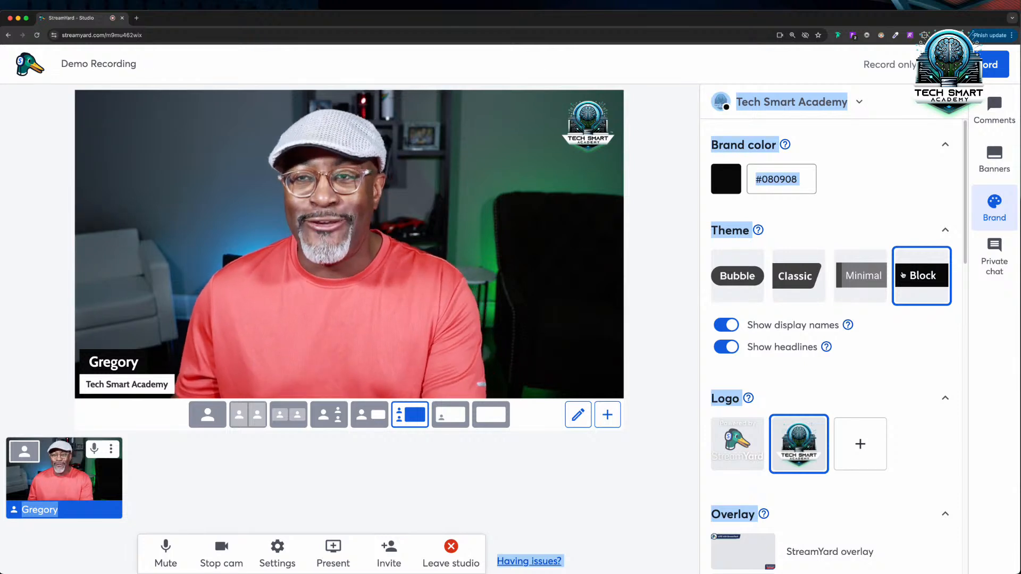
left_click(833, 192)
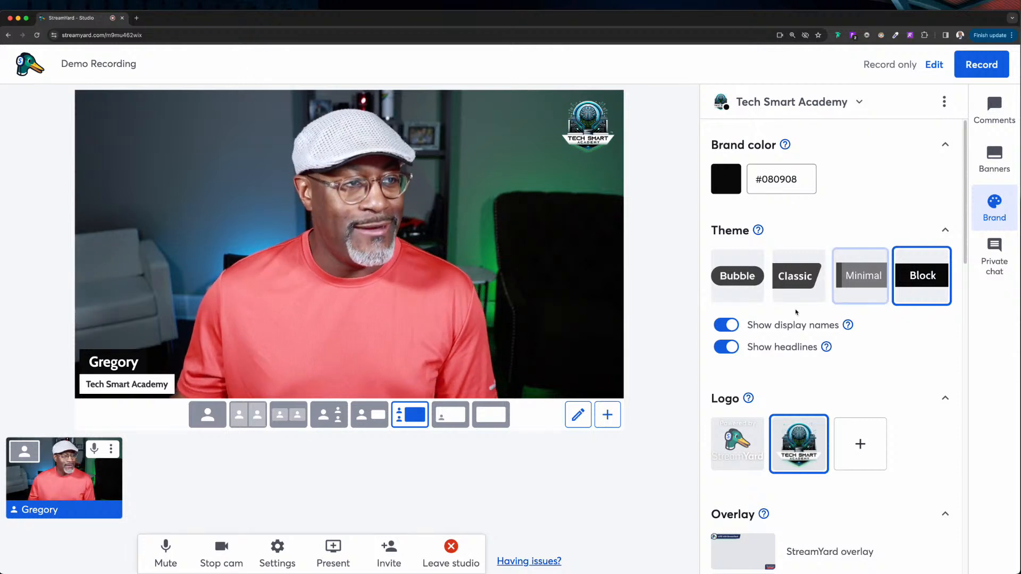
- Toggle the Tech Smart Academy logo off and on over the camera view, leaving it hidden
left_click(797, 441)
left_click(797, 441)
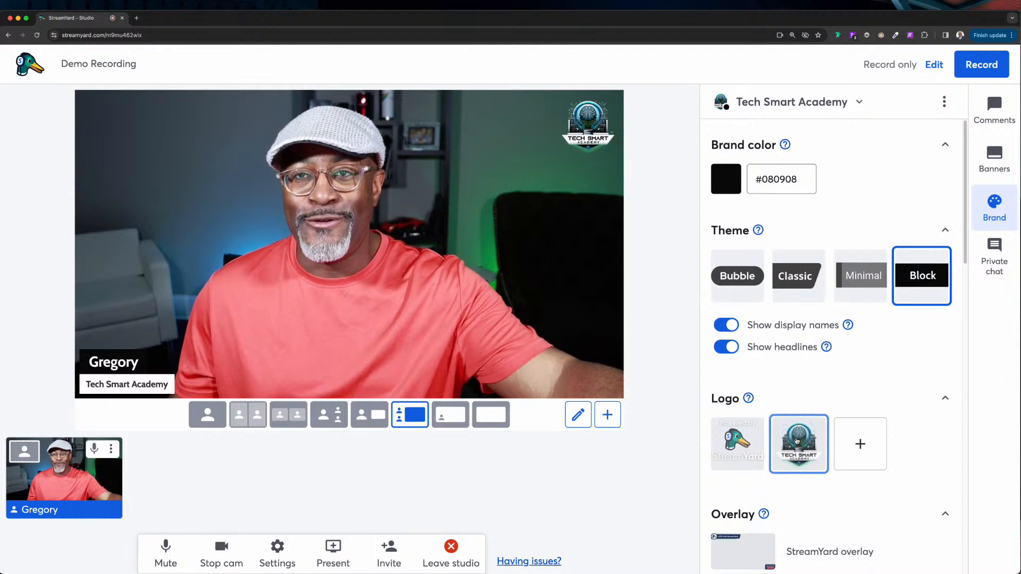
left_click(797, 441)
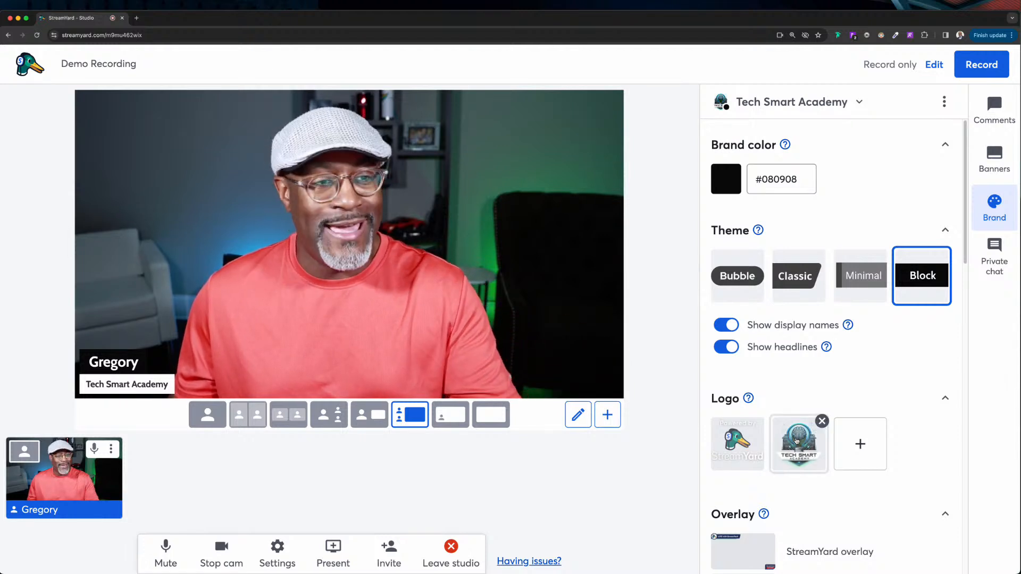
left_click(797, 441)
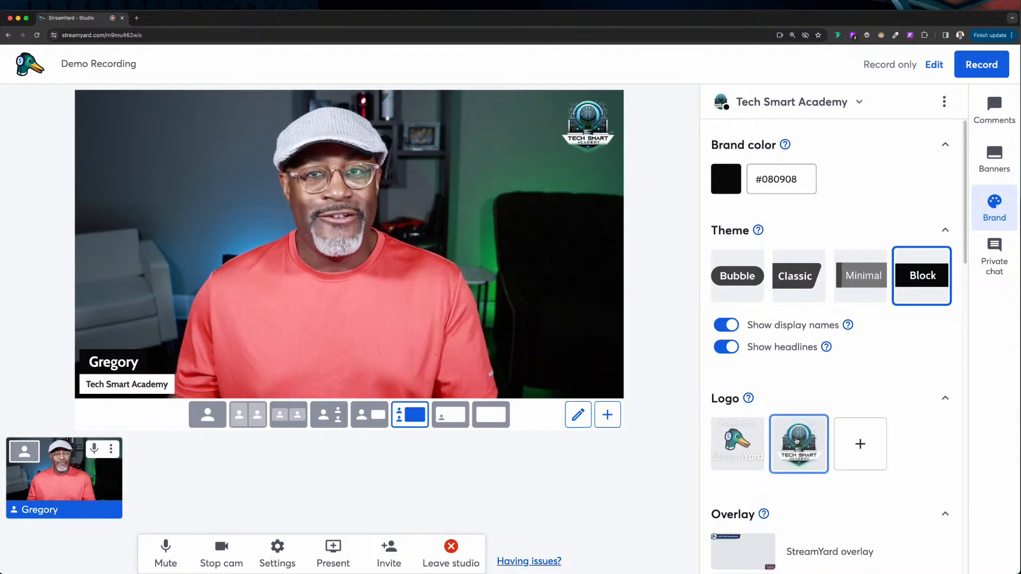
left_click(797, 441)
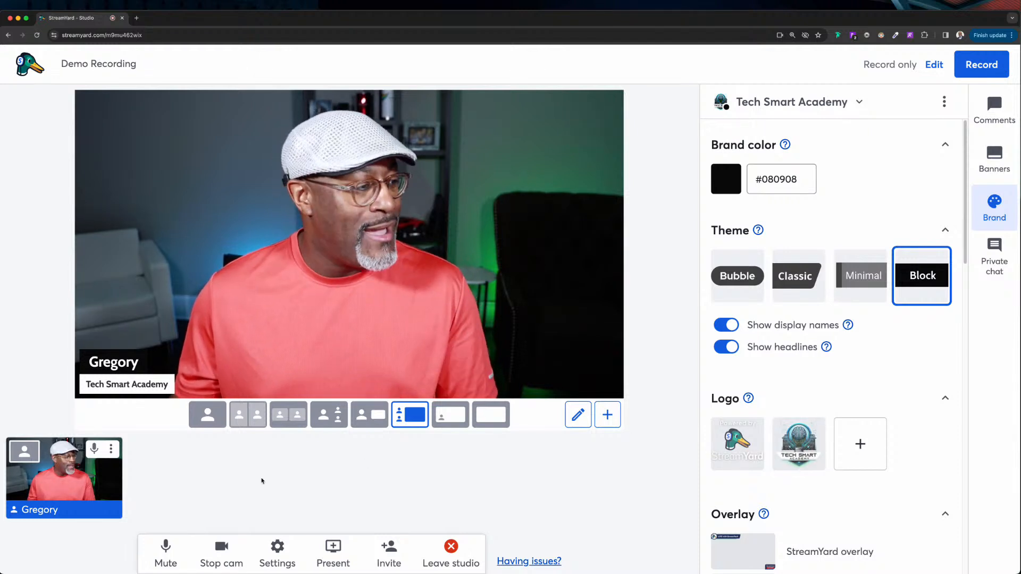
- Turn off headlines and display names for the brand, and remove the camera from the stage
left_click(730, 347)
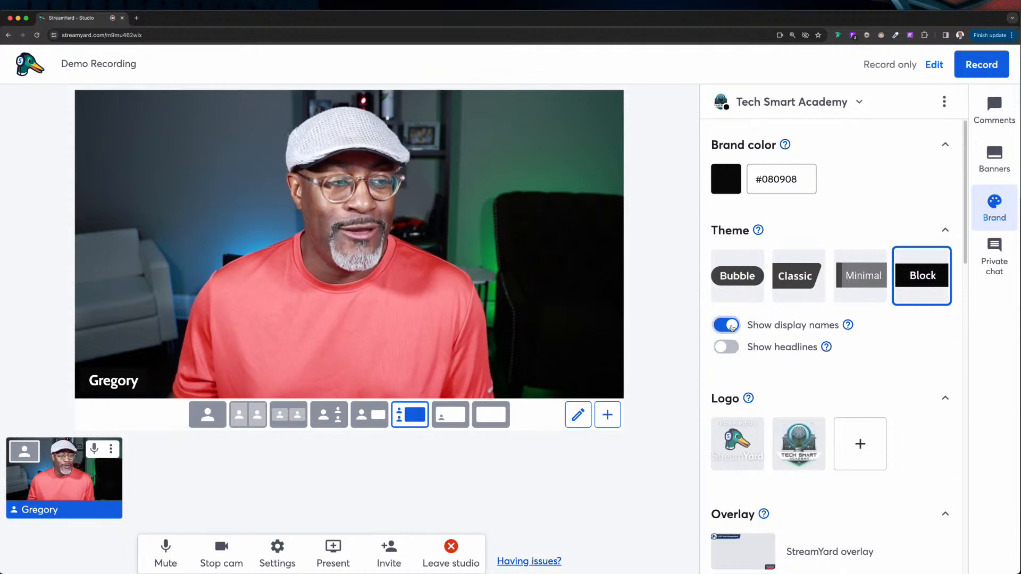
left_click(722, 325)
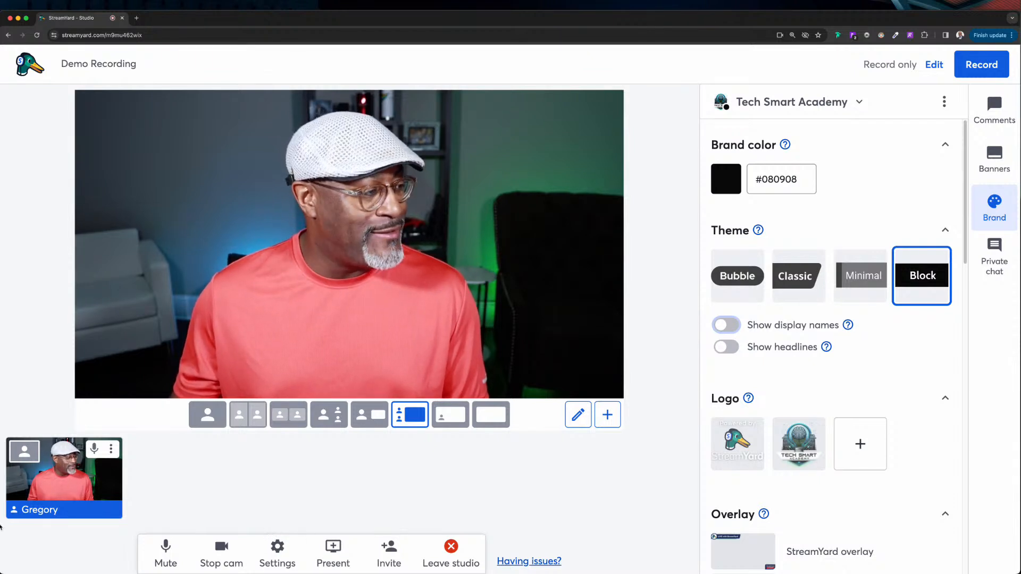
left_click(64, 477)
- Show the StreamYard overlay on the stage and add the camera beneath it
scroll(893, 367, "down", 3)
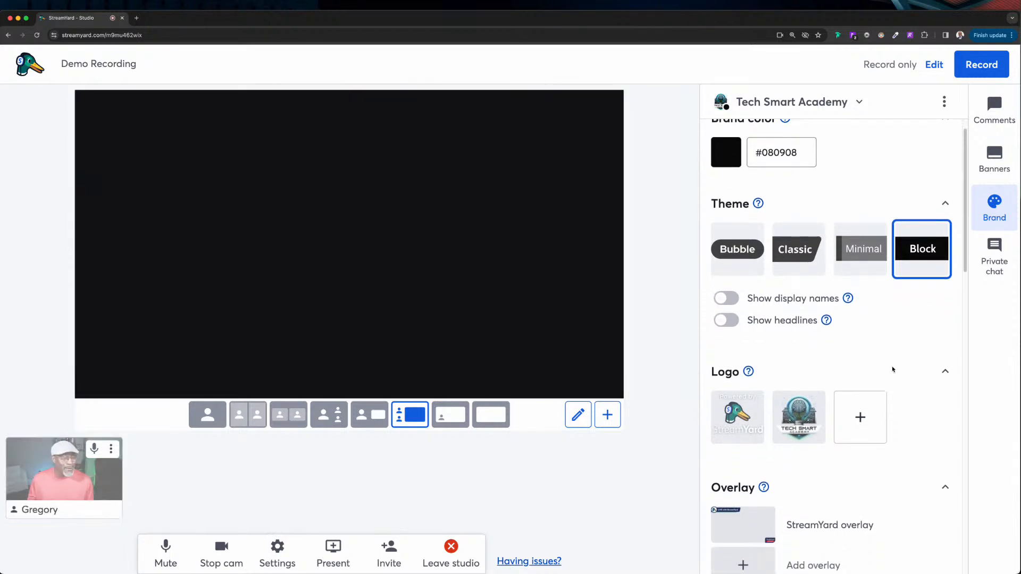
scroll(892, 369, "down", 2)
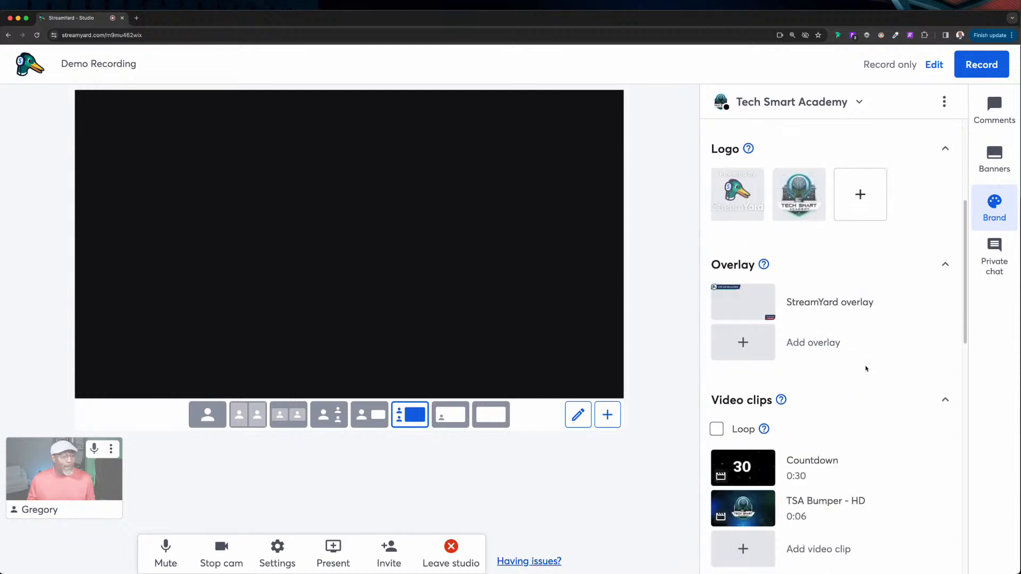
left_click(747, 307)
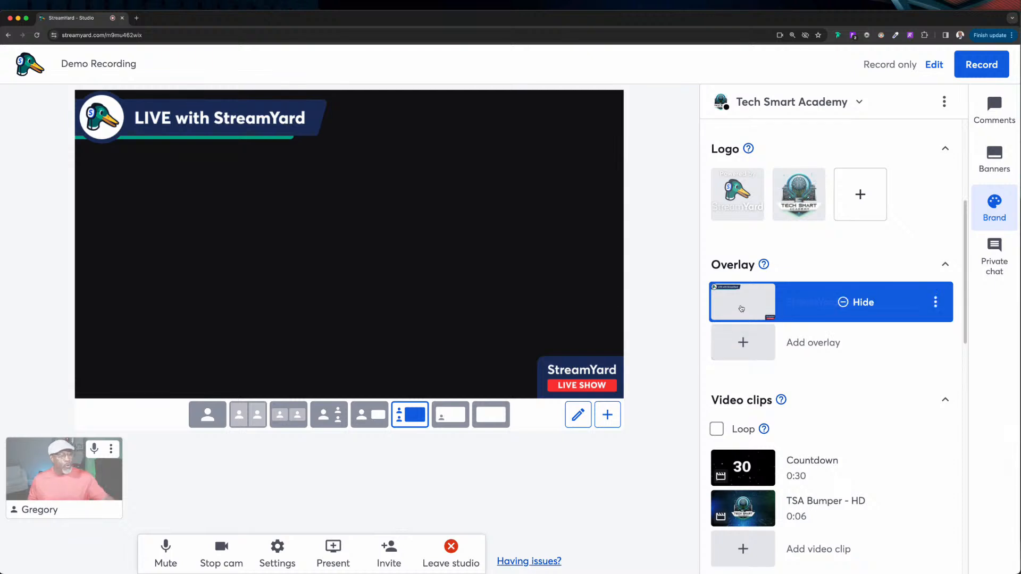
left_click(68, 480)
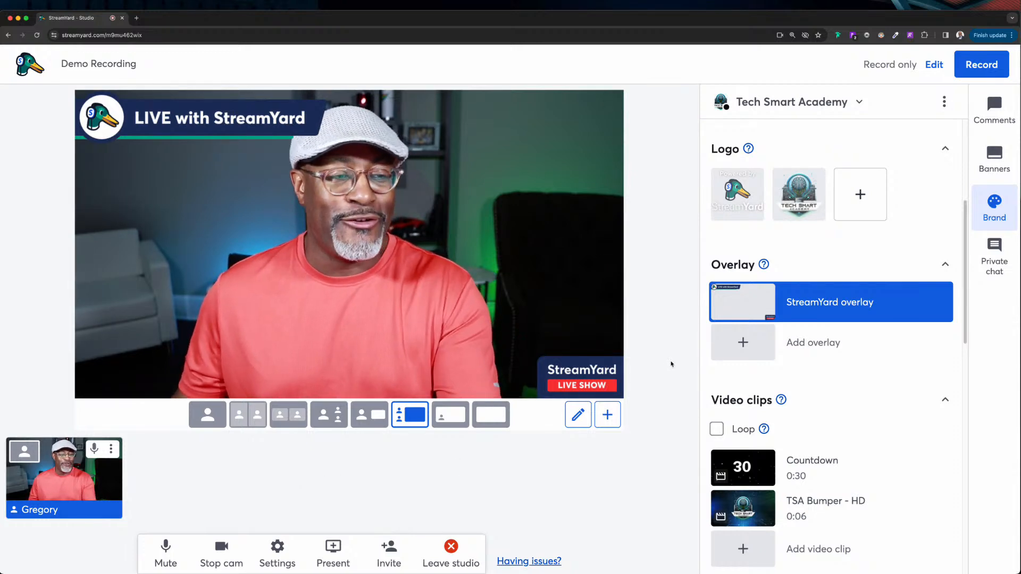
- Upload StreamYard2.jpg as a new overlay and show it on the stage
left_click(752, 350)
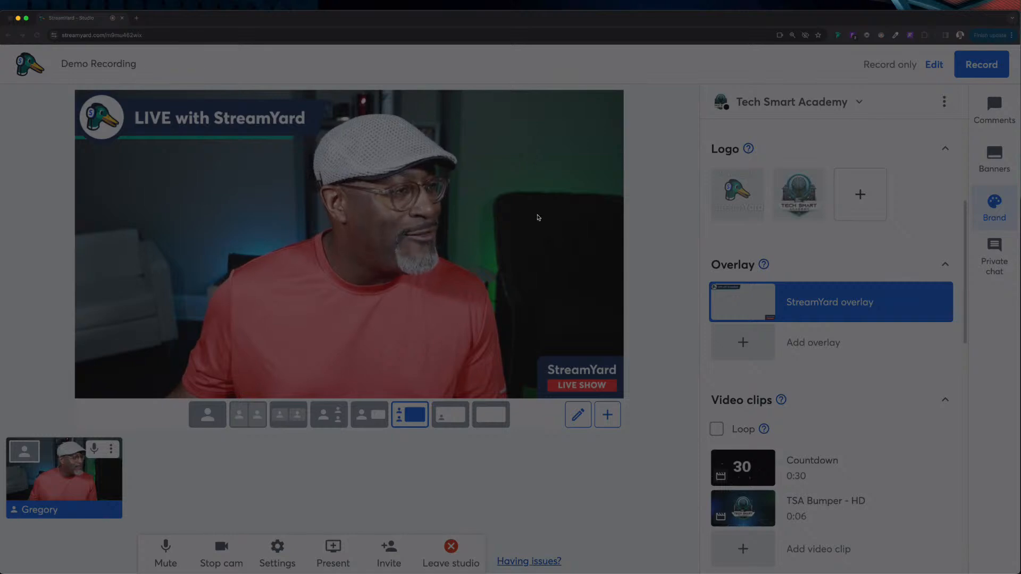
double_click(490, 182)
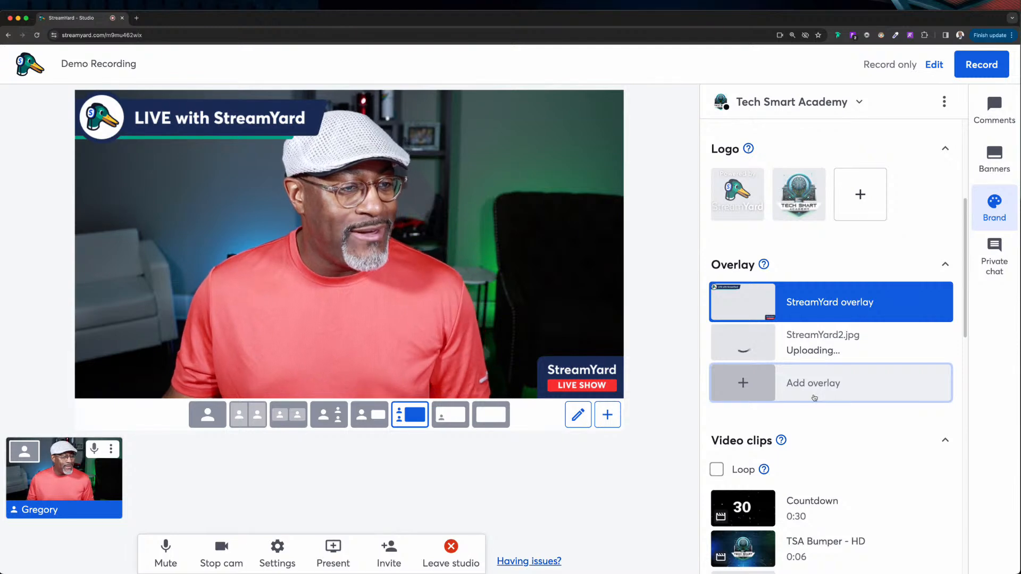
mouse_move(761, 353)
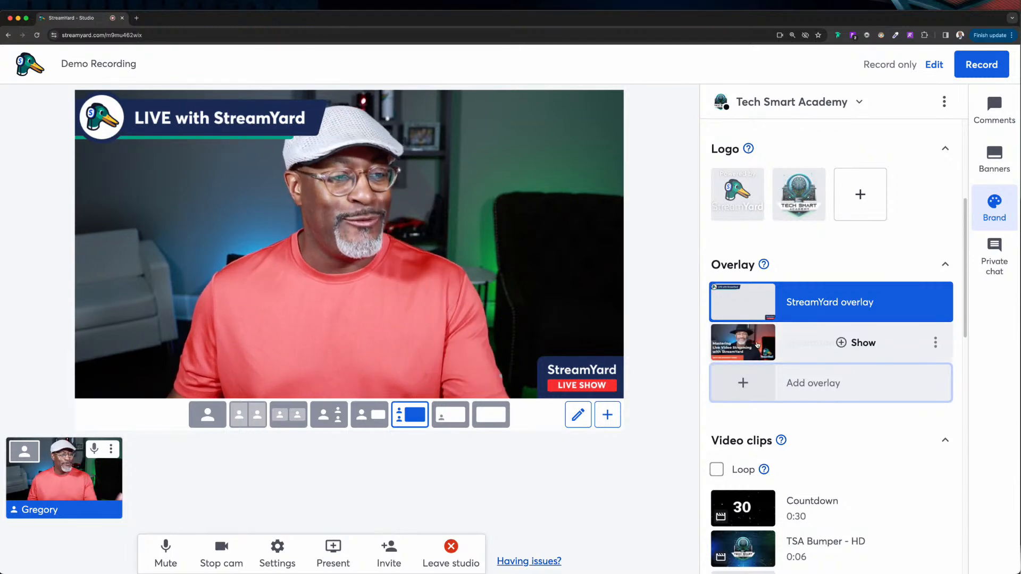
left_click(757, 344)
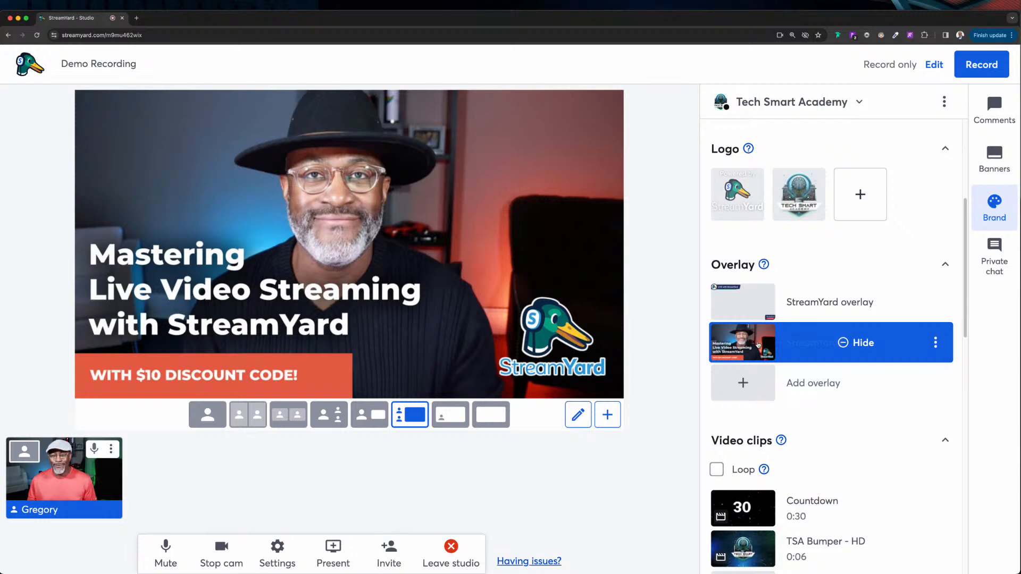
- Switch from the StreamYard2 overlay to the StreamYard overlay, then clear the overlay and the camera from the stage
left_click(757, 345)
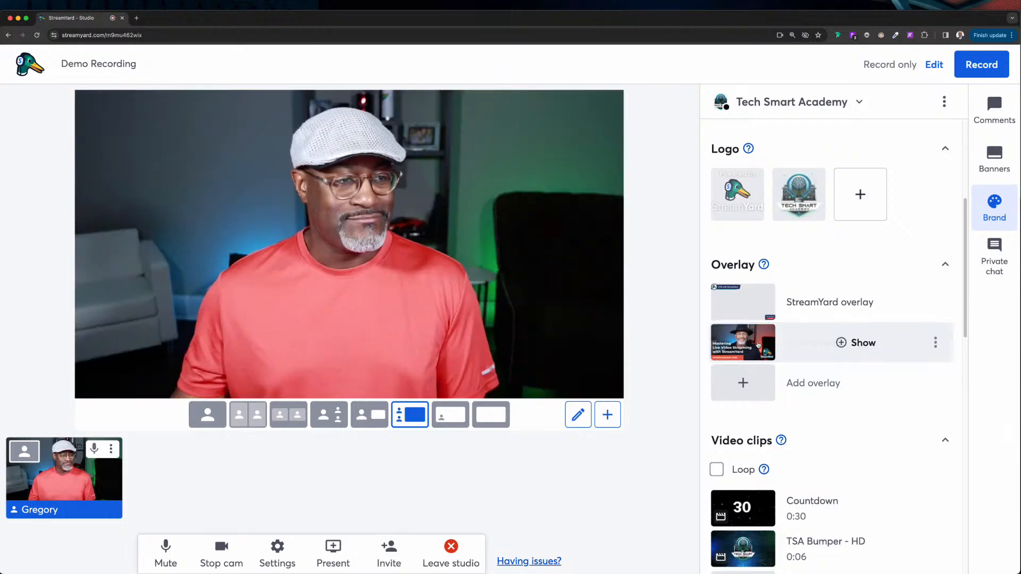
left_click(760, 310)
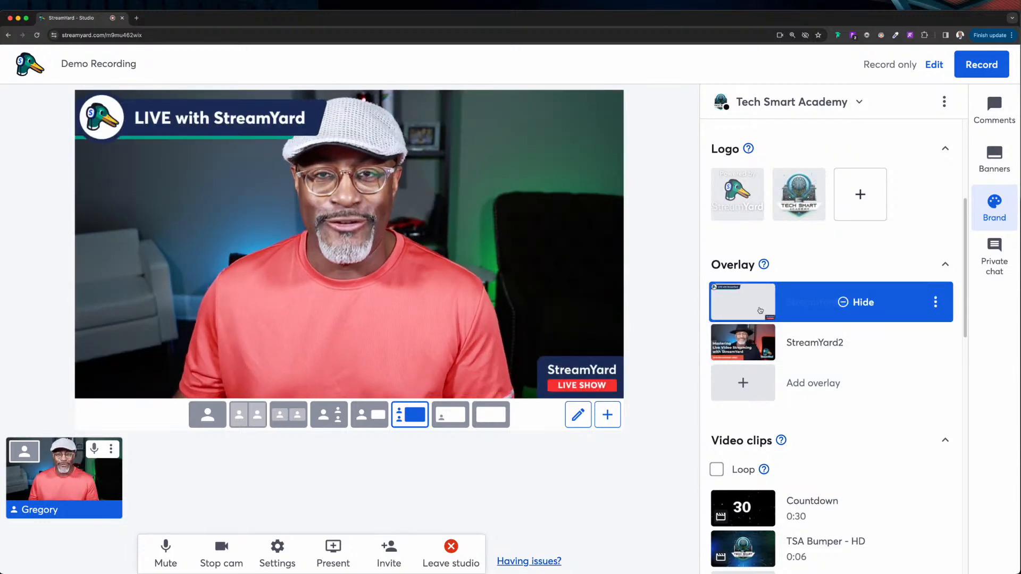
left_click(760, 315)
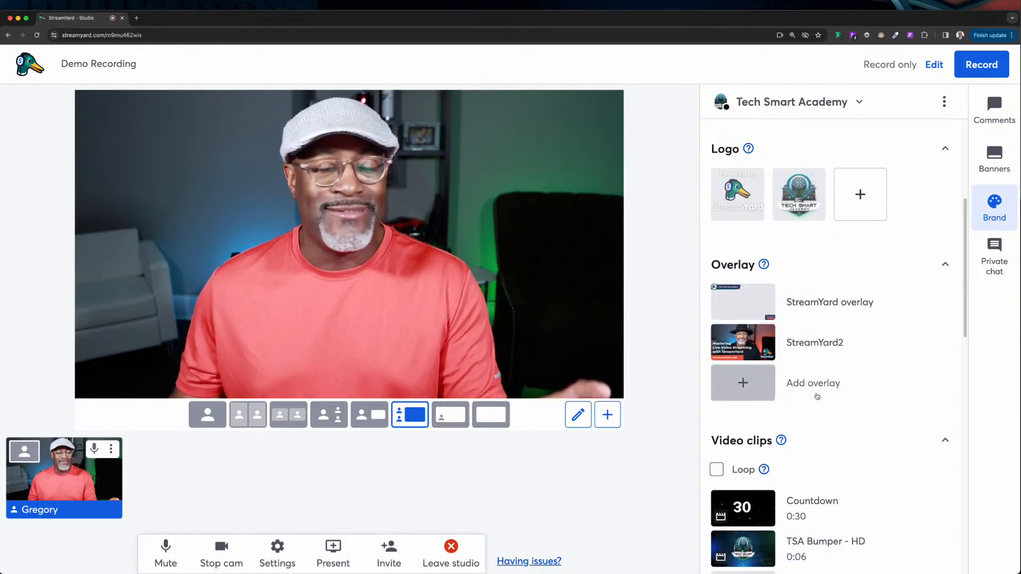
mouse_move(763, 268)
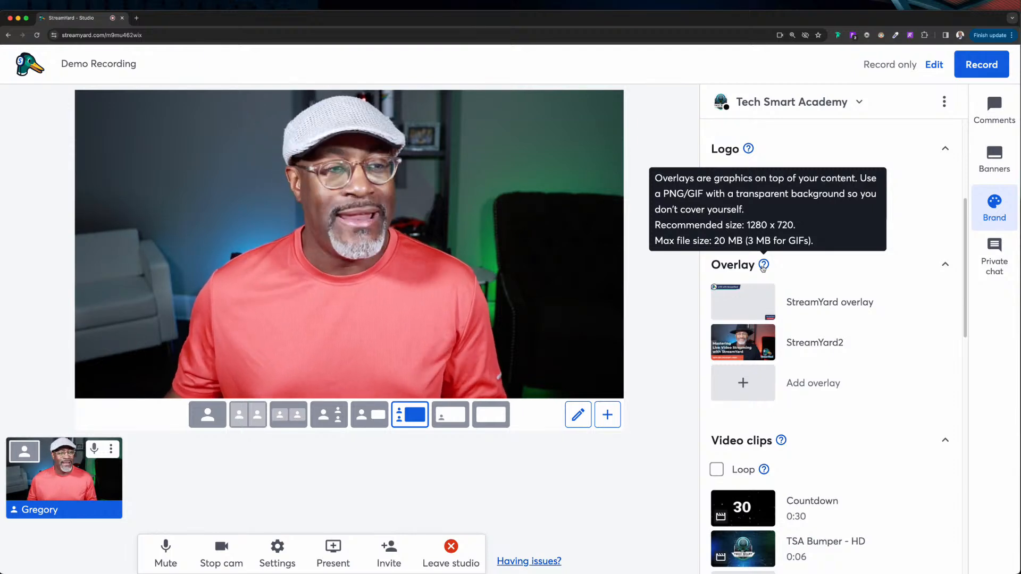
left_click(95, 480)
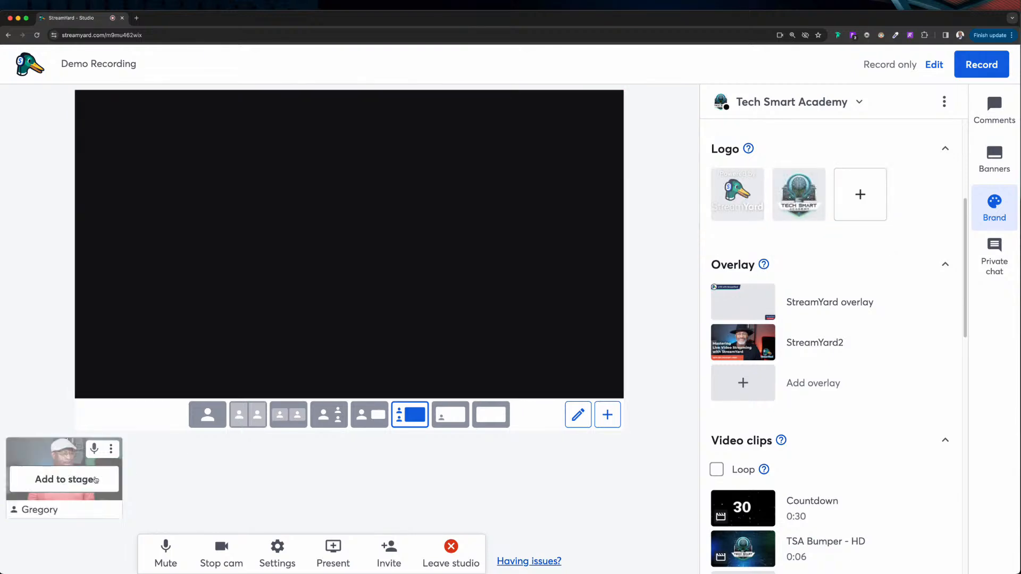
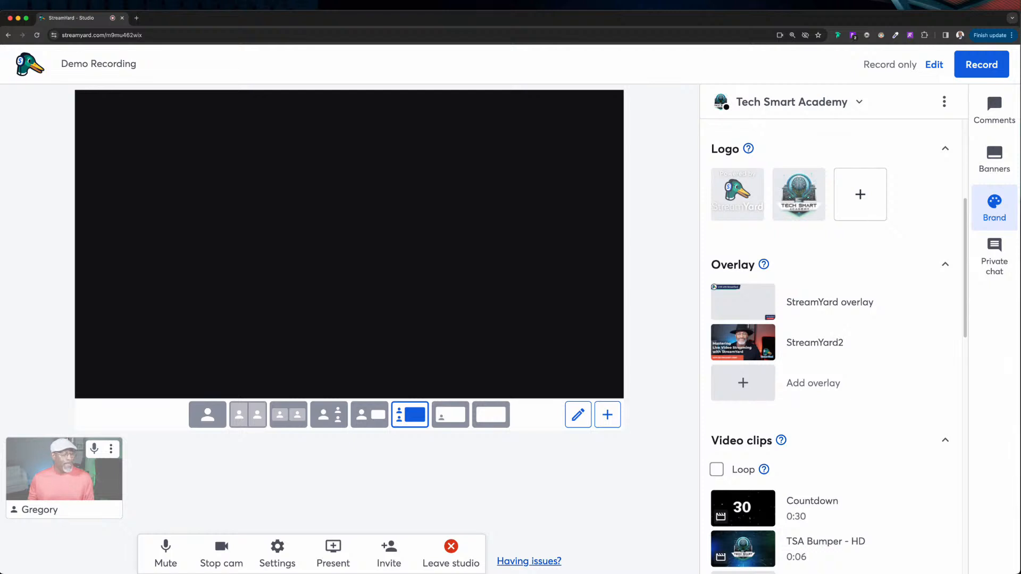
- Review the studio's camera and audio settings, then close them without changes
left_click(277, 551)
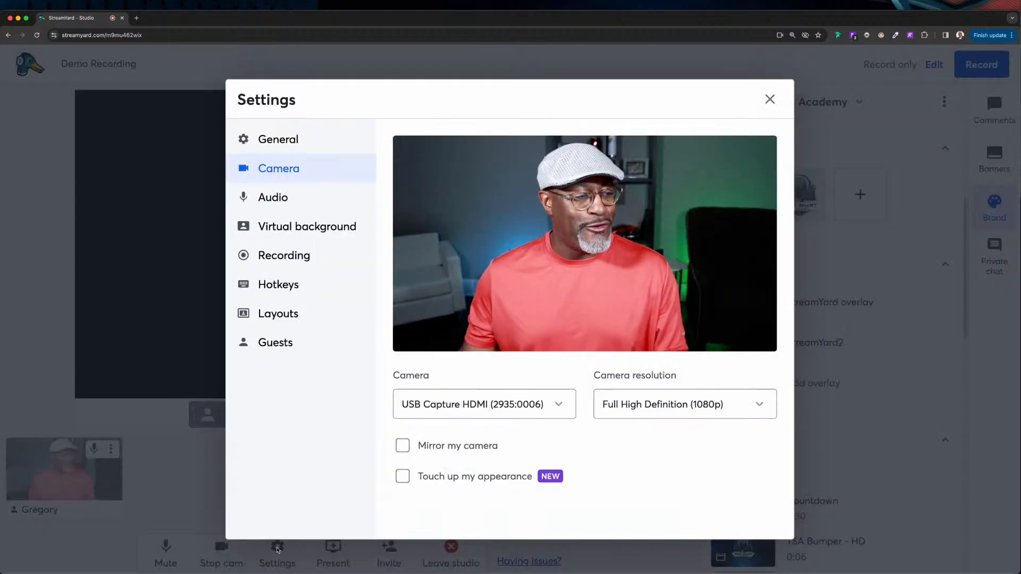
left_click(273, 200)
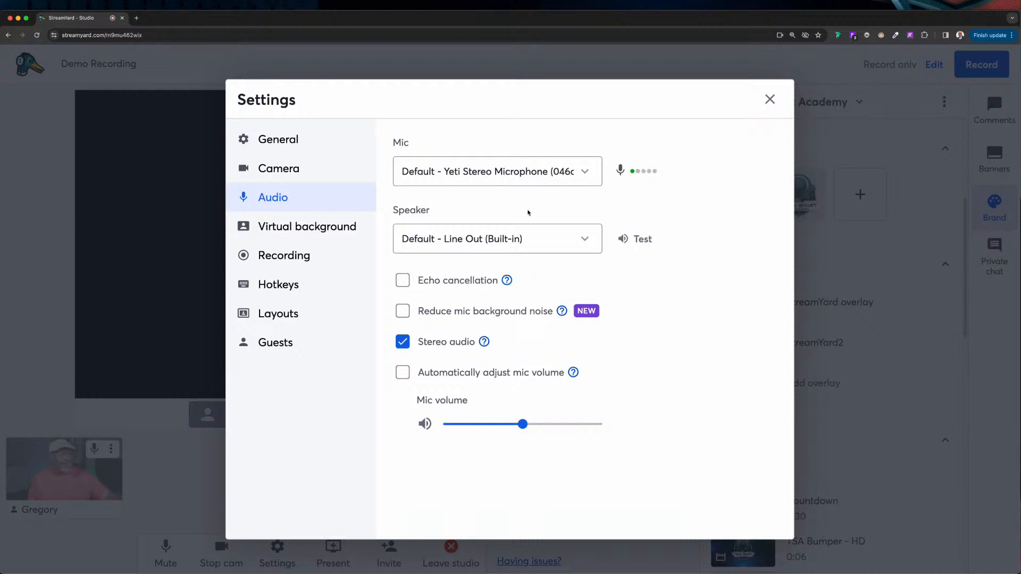
left_click(769, 100)
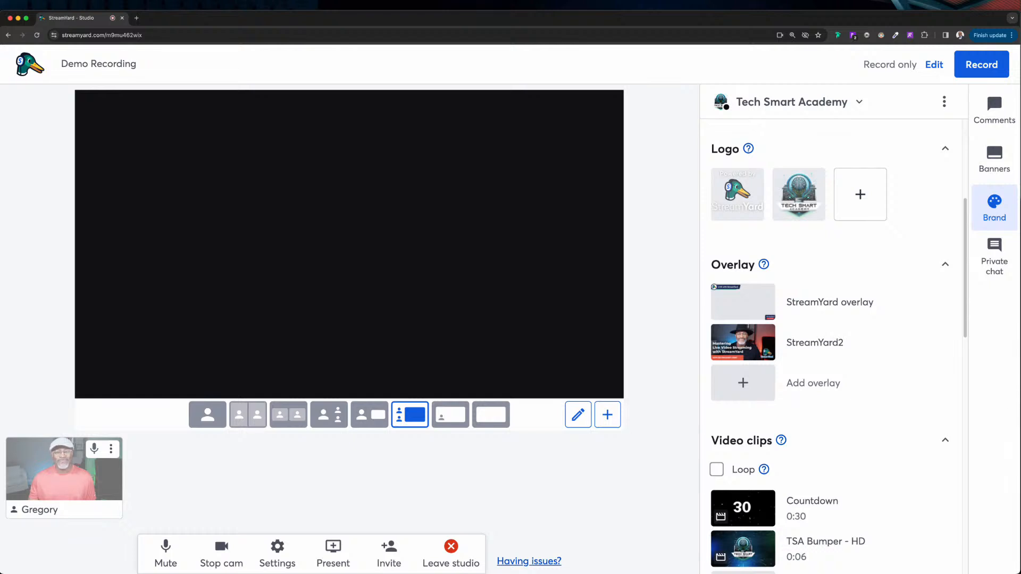
- Show the StreamYard2 overlay on the empty stage, then hide it and bring the video clips into view
scroll(851, 340, "down", 3)
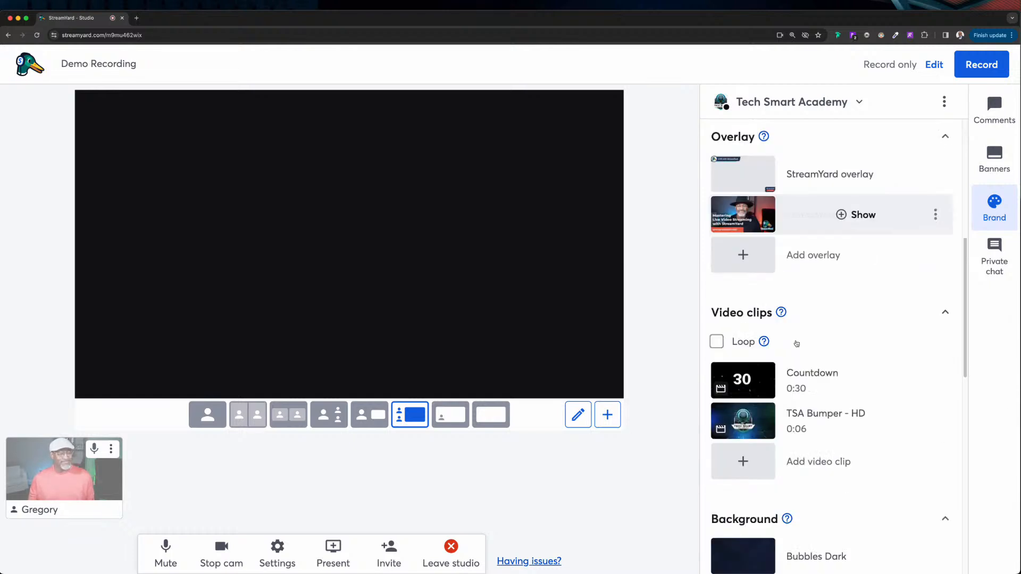
mouse_move(759, 209)
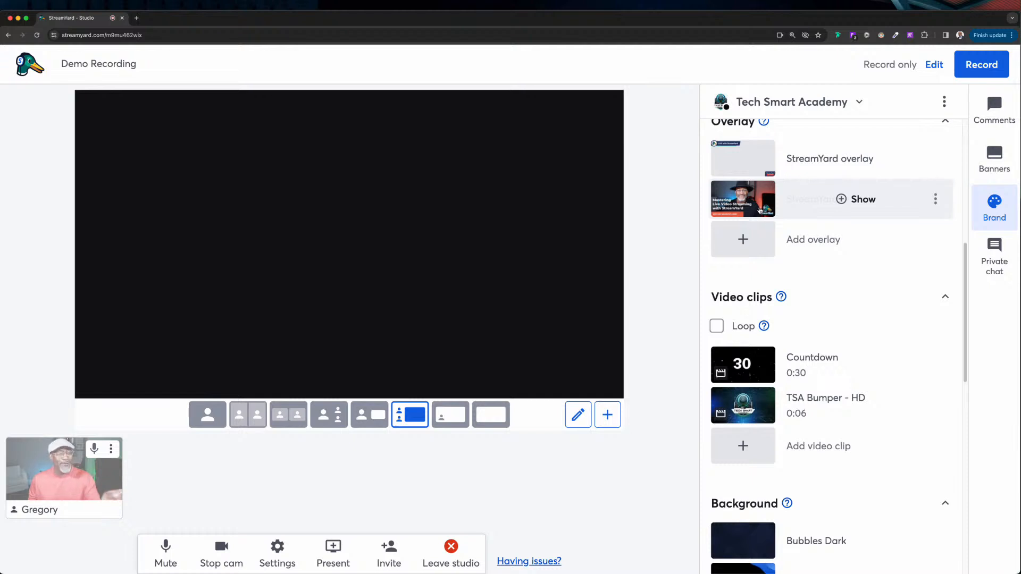
scroll(766, 218, "up", 1)
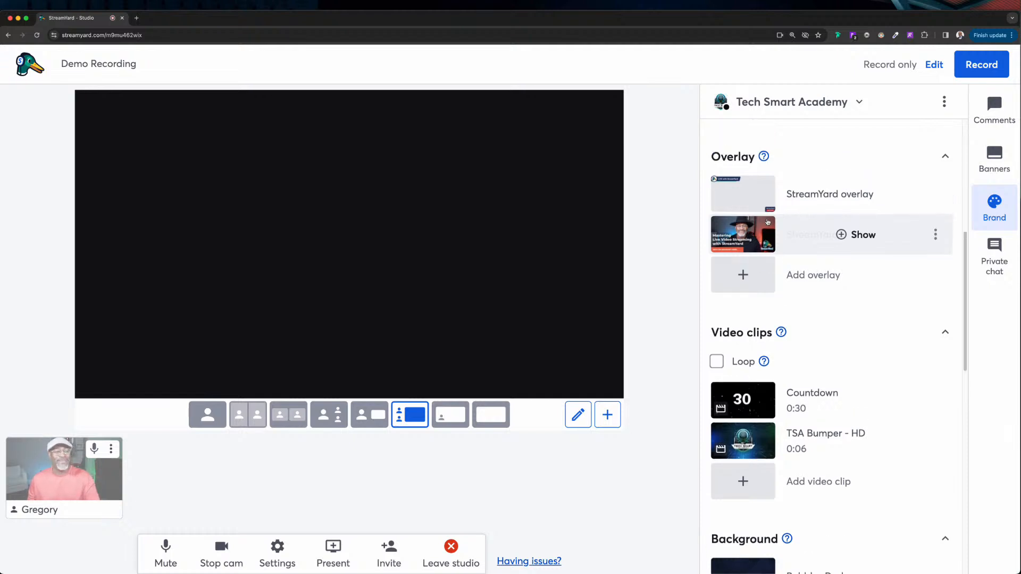
left_click(768, 223)
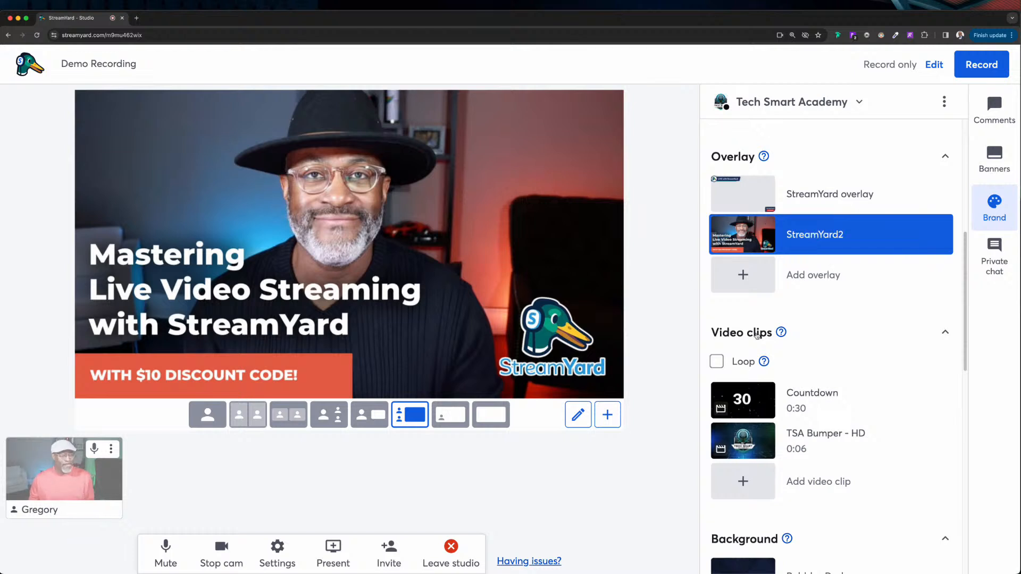
left_click(761, 244)
scroll(828, 399, "down", 3)
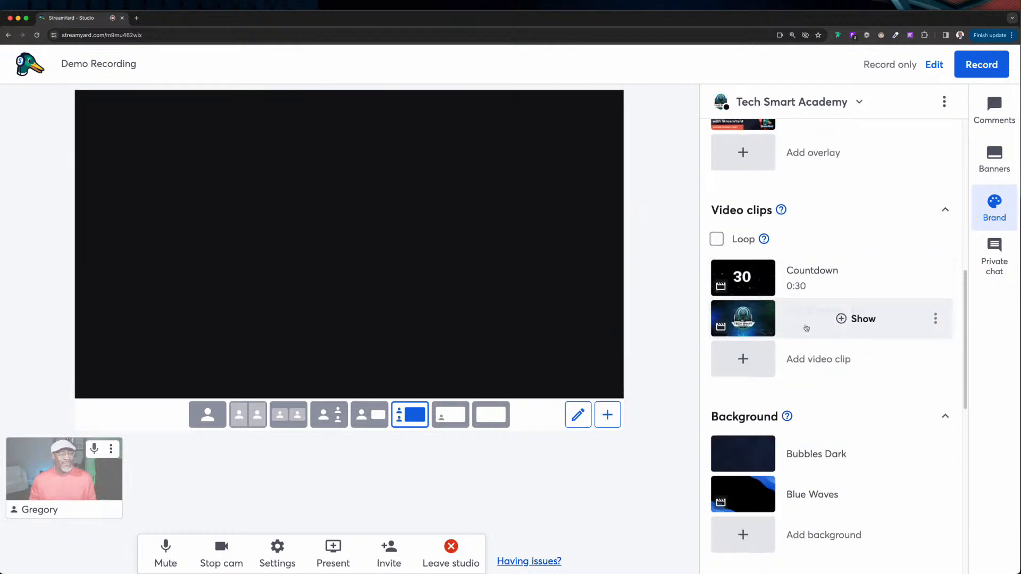
- Play the Countdown video clip on the stage, stop it, and play the TSA Bumper - HD clip
left_click(758, 277)
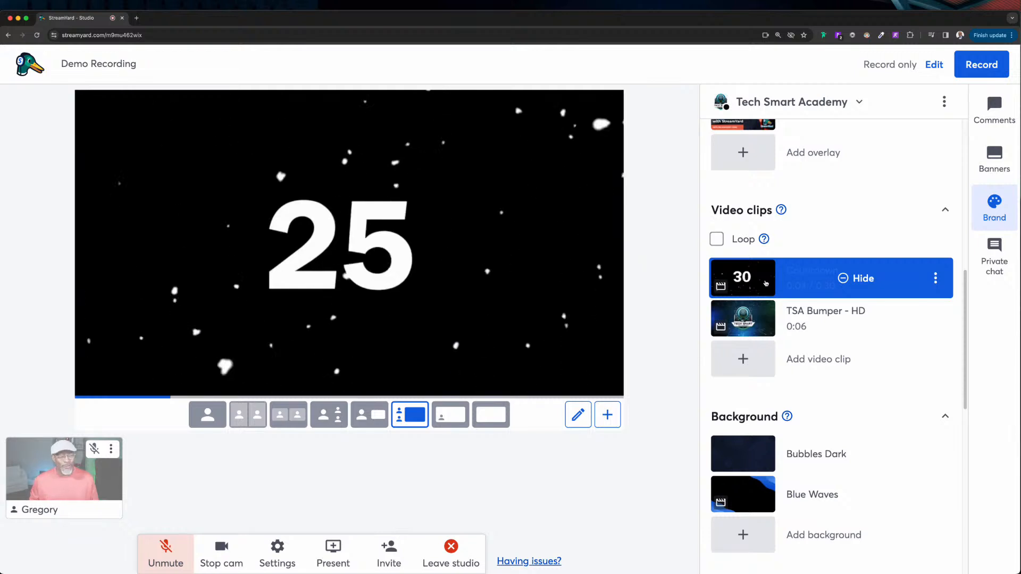
left_click(748, 280)
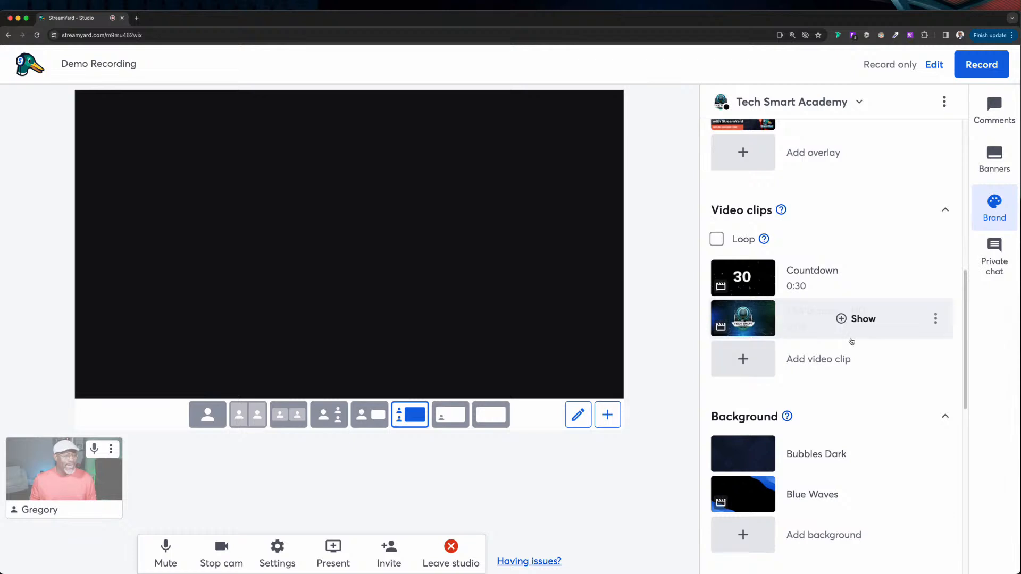
left_click(758, 320)
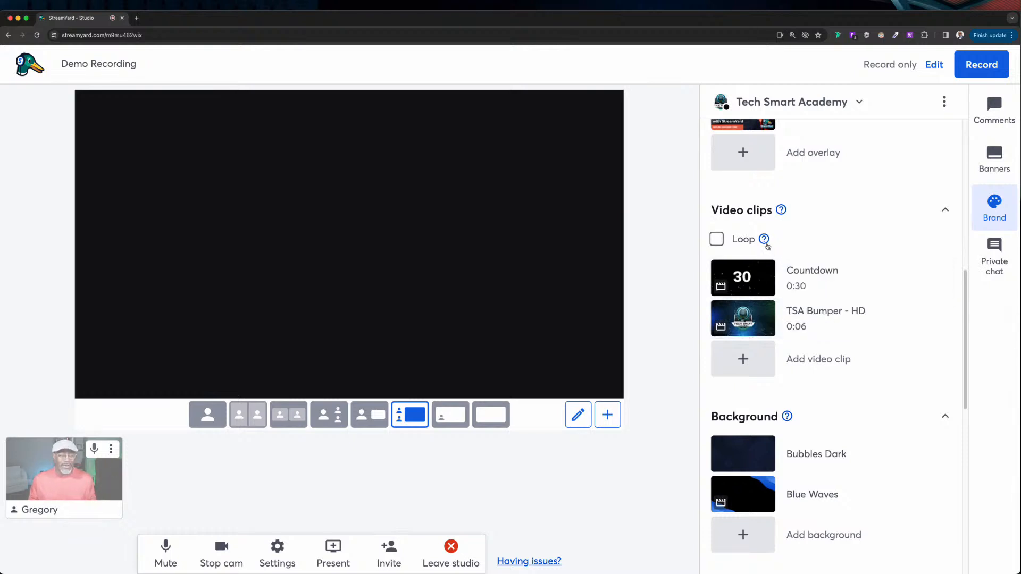
- Read the help notes for looping and for video clips
mouse_move(765, 242)
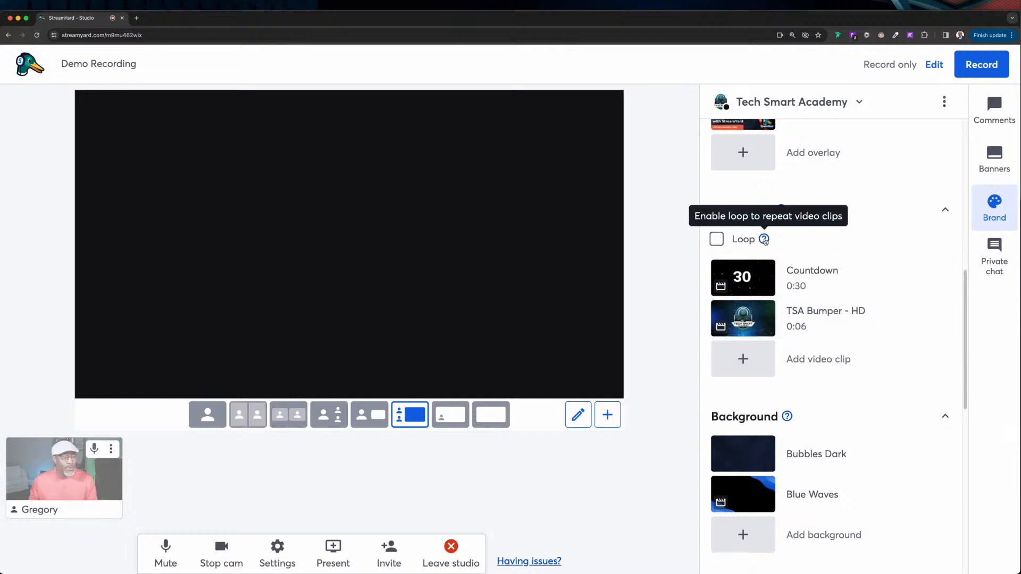
mouse_move(786, 213)
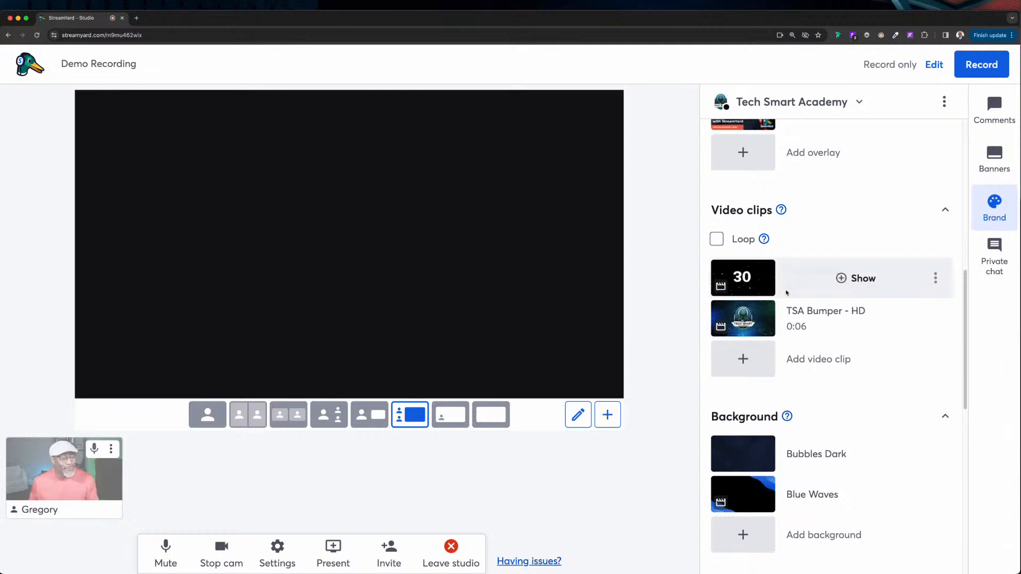
mouse_move(747, 332)
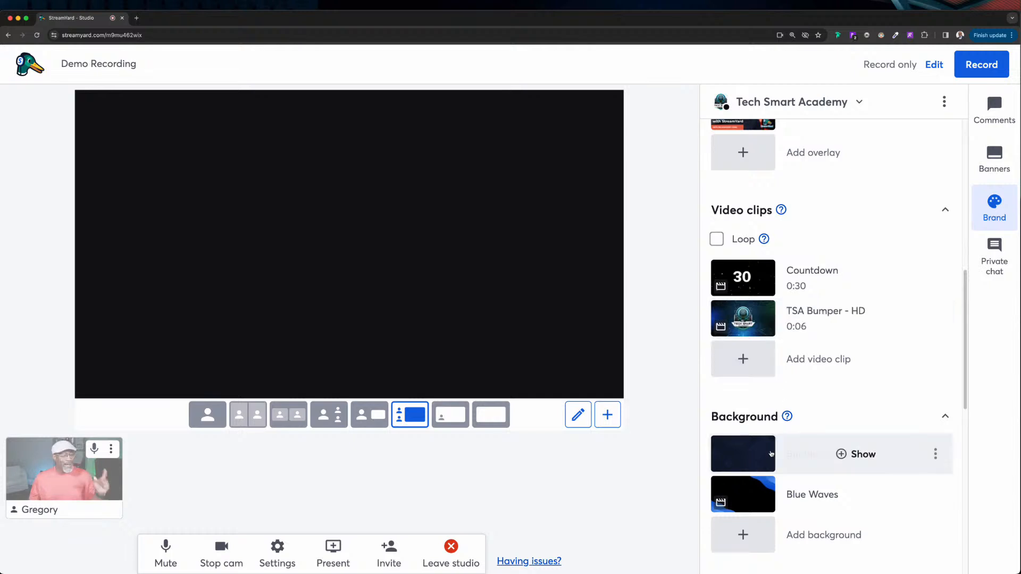
- Preview the Bubbles Dark and Blue Waves backgrounds on the stage, check the background file requirements, and hide the background again
left_click(740, 461)
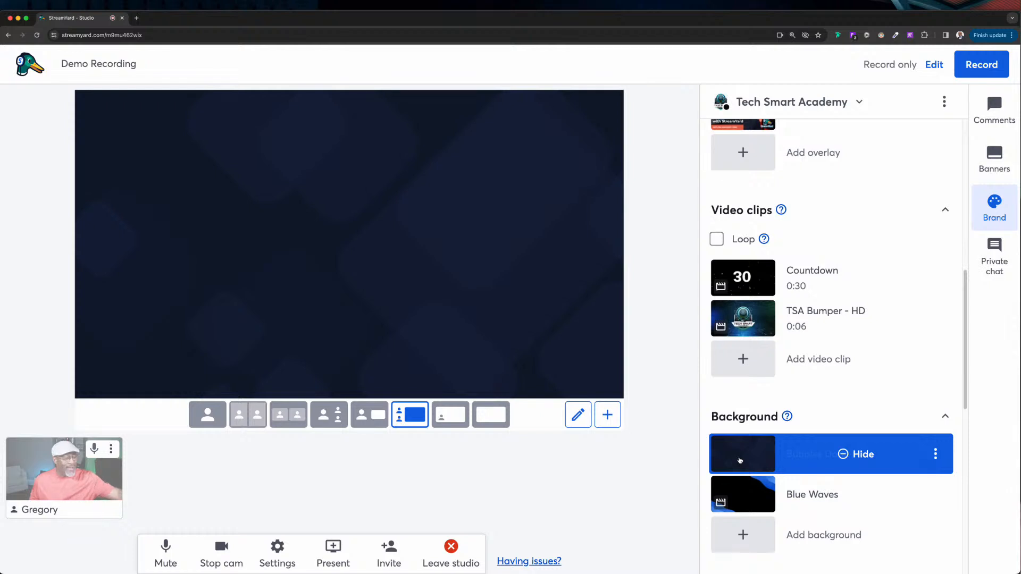
left_click(758, 498)
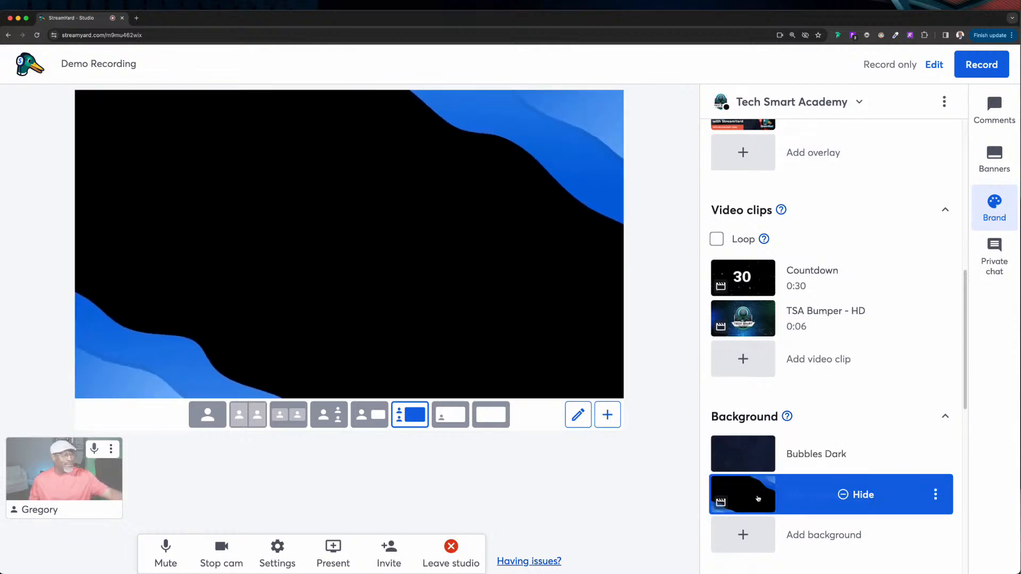
mouse_move(787, 417)
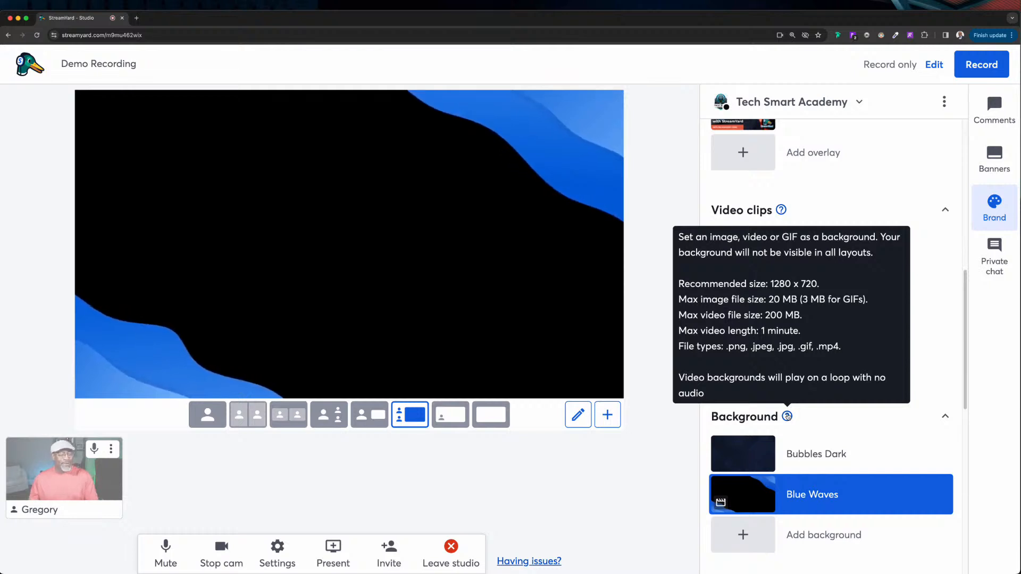
left_click(751, 461)
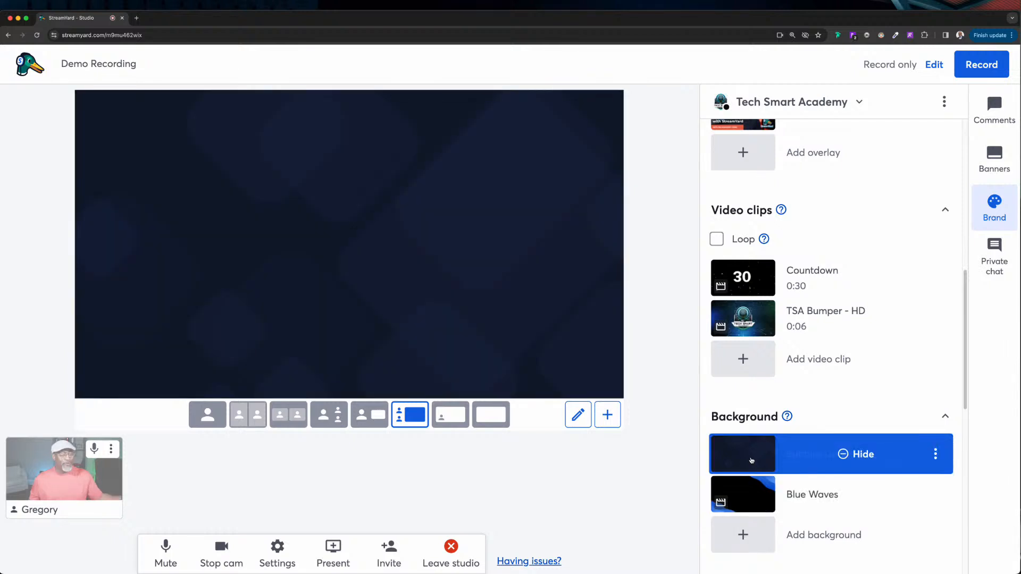
left_click(751, 460)
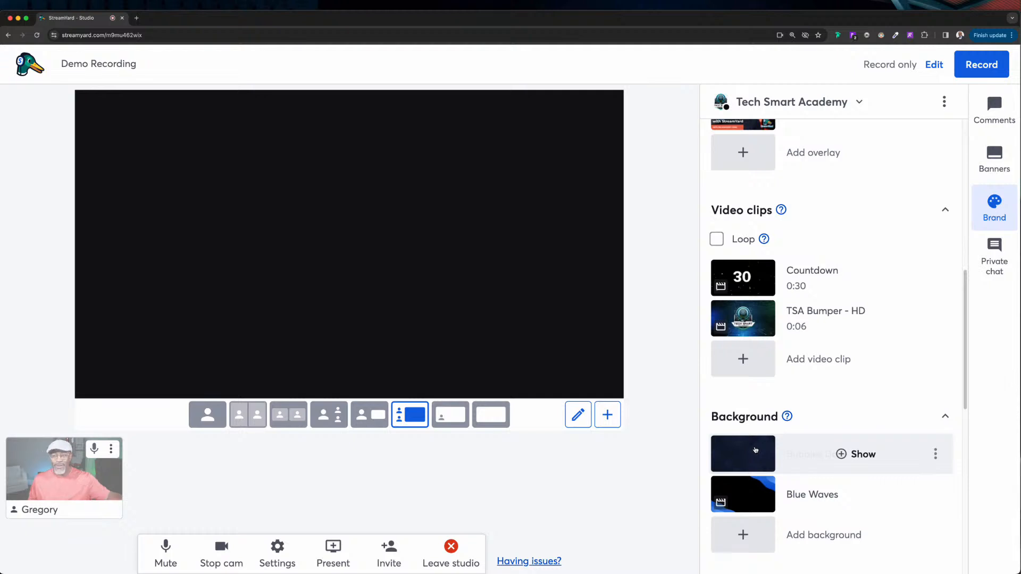
- Add the camera to the stage, then show the StreamYard2 overlay over it and hide the overlay again
left_click(739, 318)
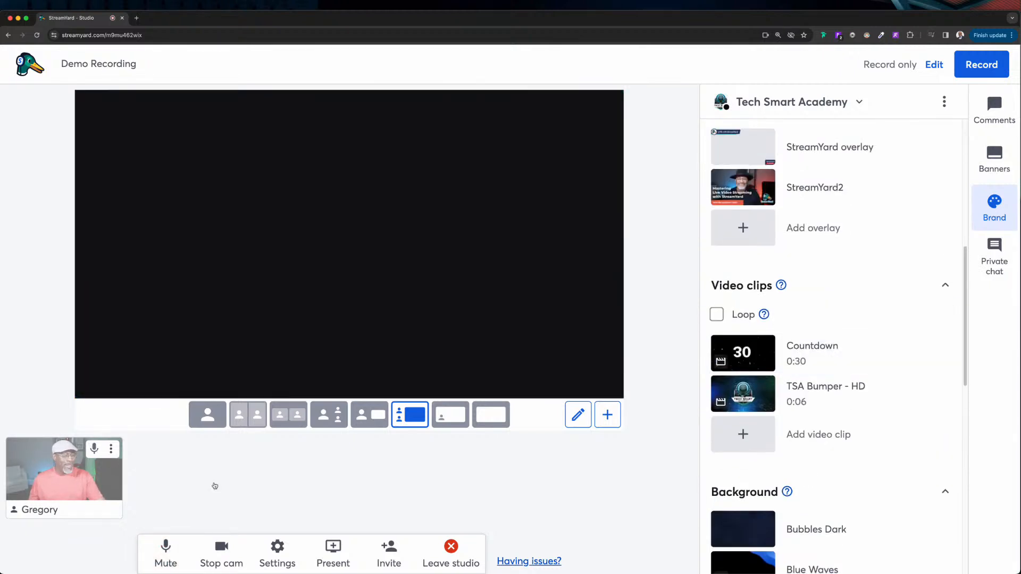
left_click(64, 478)
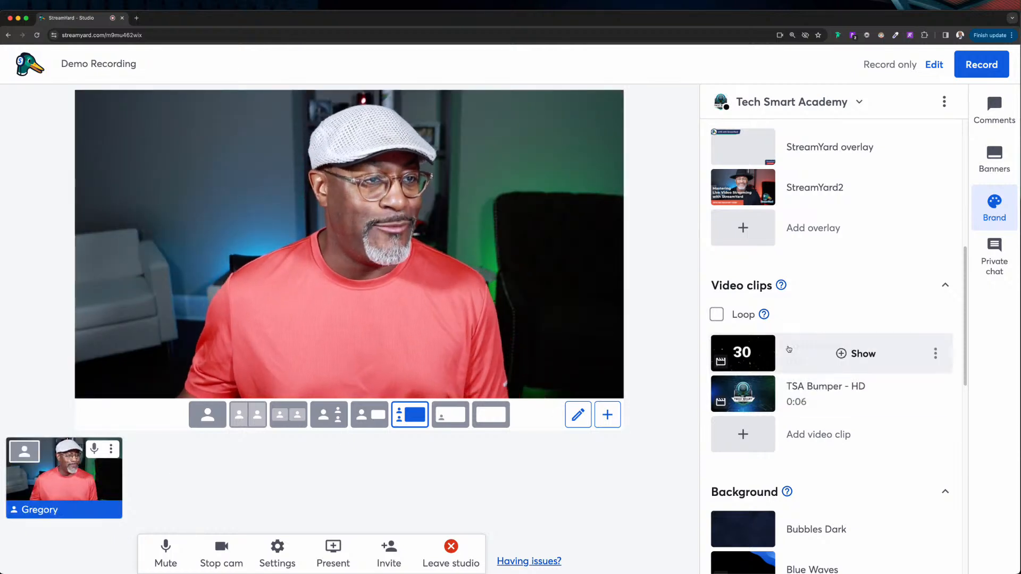
scroll(755, 234, "up", 2)
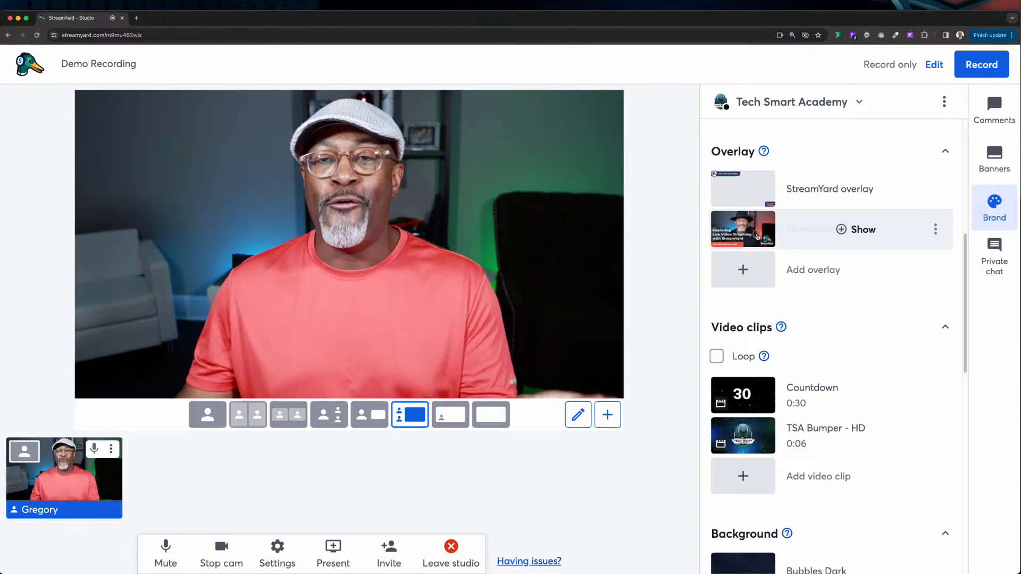
left_click(758, 237)
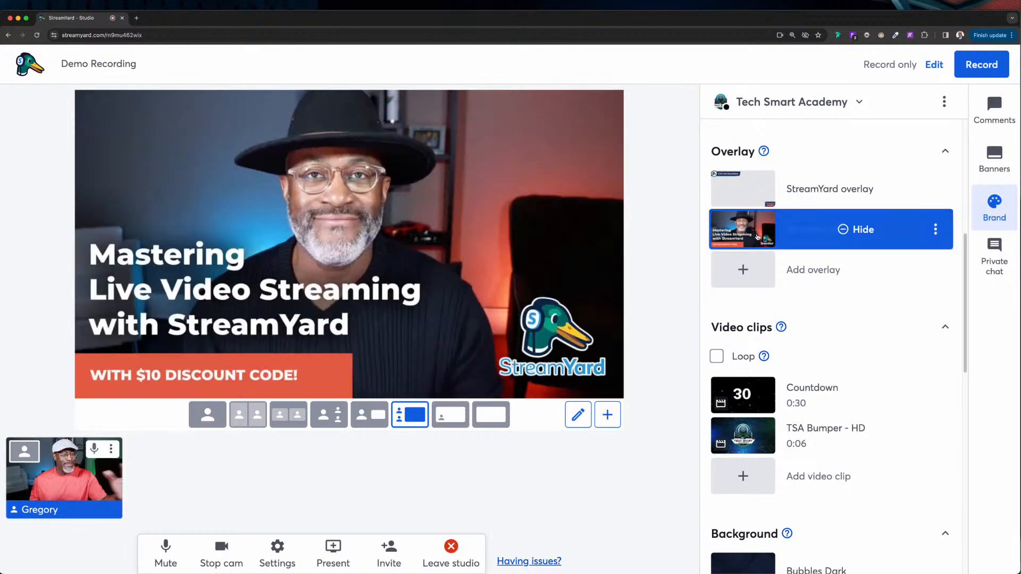
left_click(757, 236)
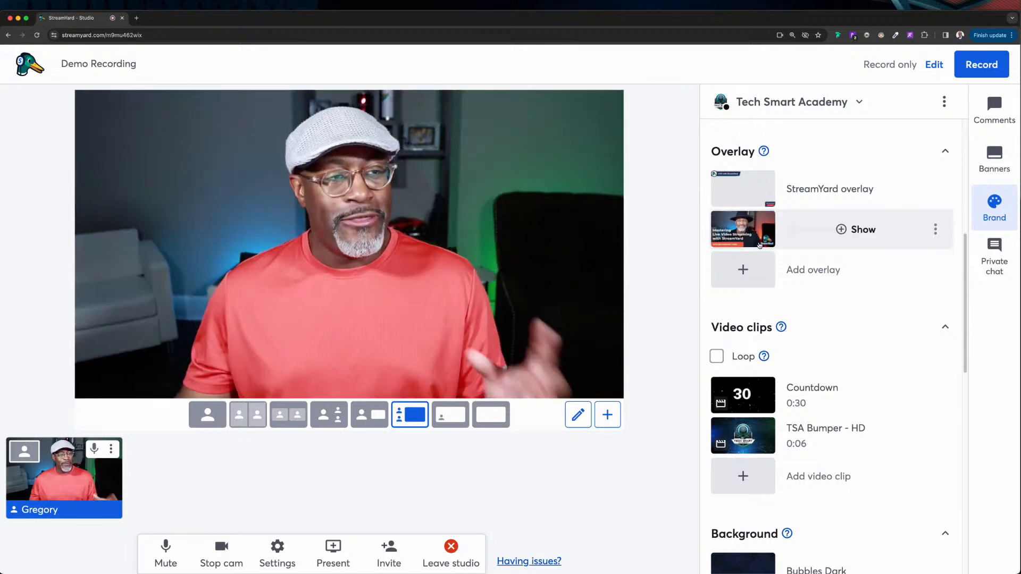
- Play the TSA Bumper - HD clip over the camera, stop it, and remove the camera from the stage
left_click(753, 439)
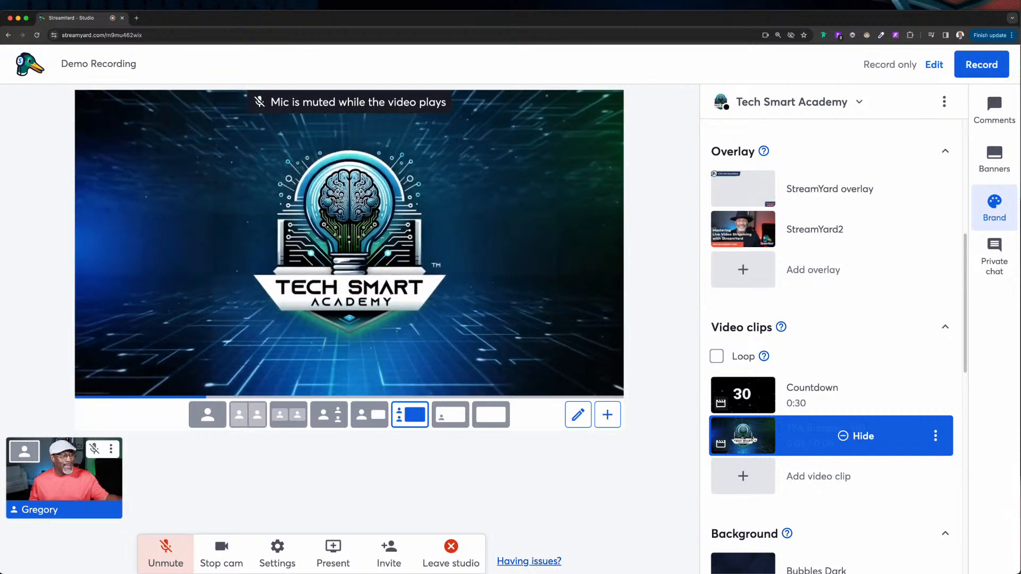
left_click(753, 438)
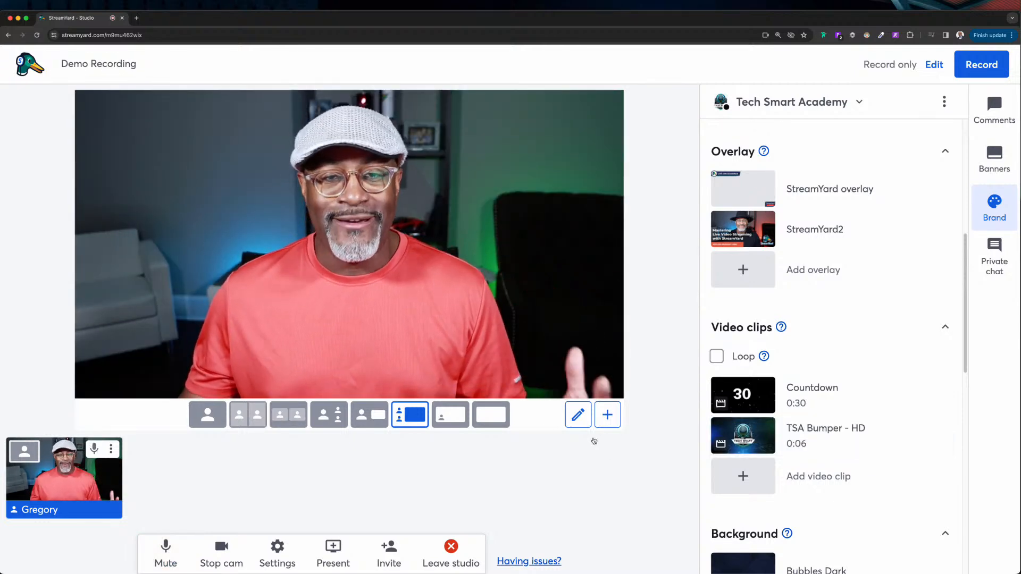
mouse_move(15, 467)
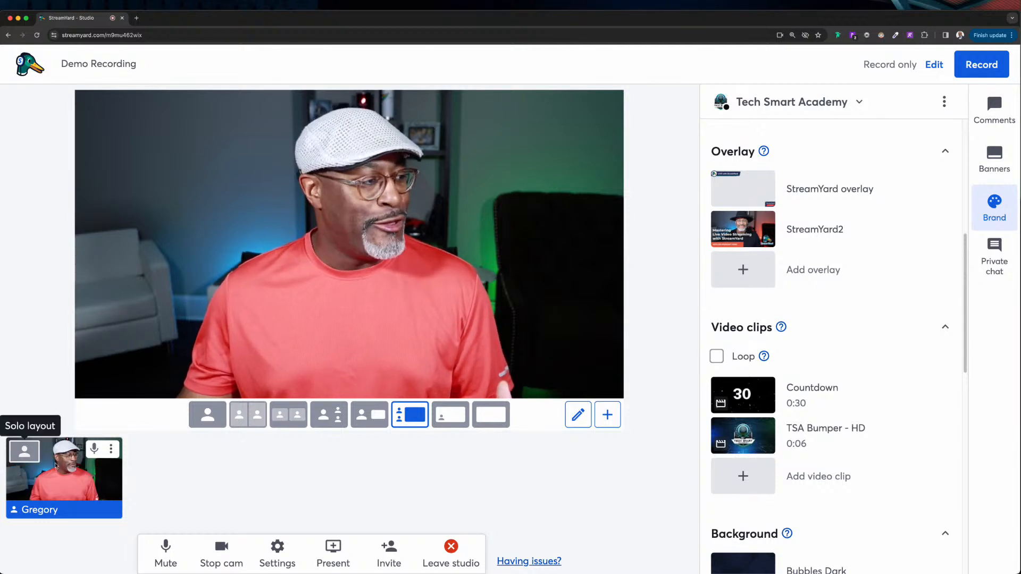
left_click(68, 481)
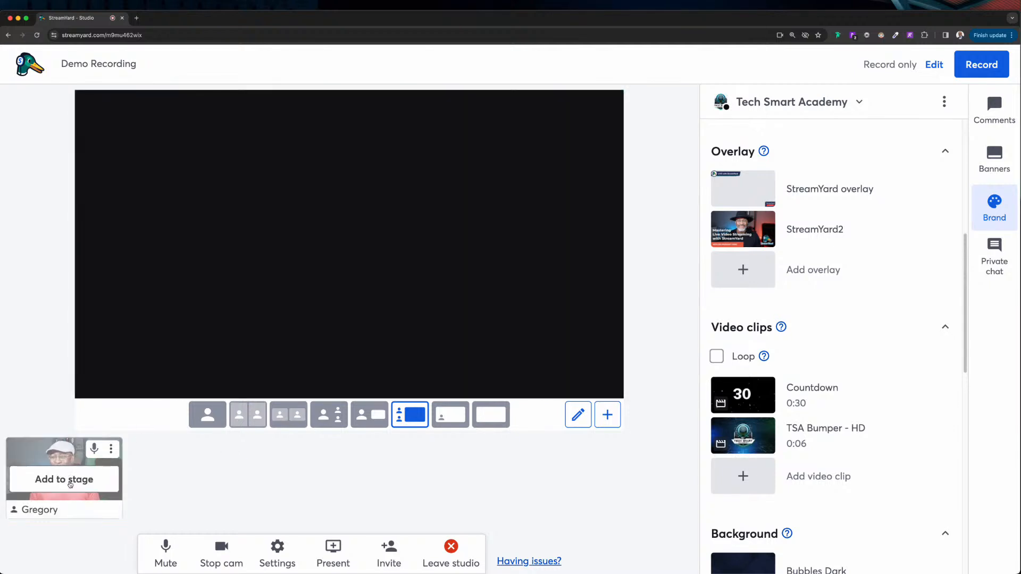
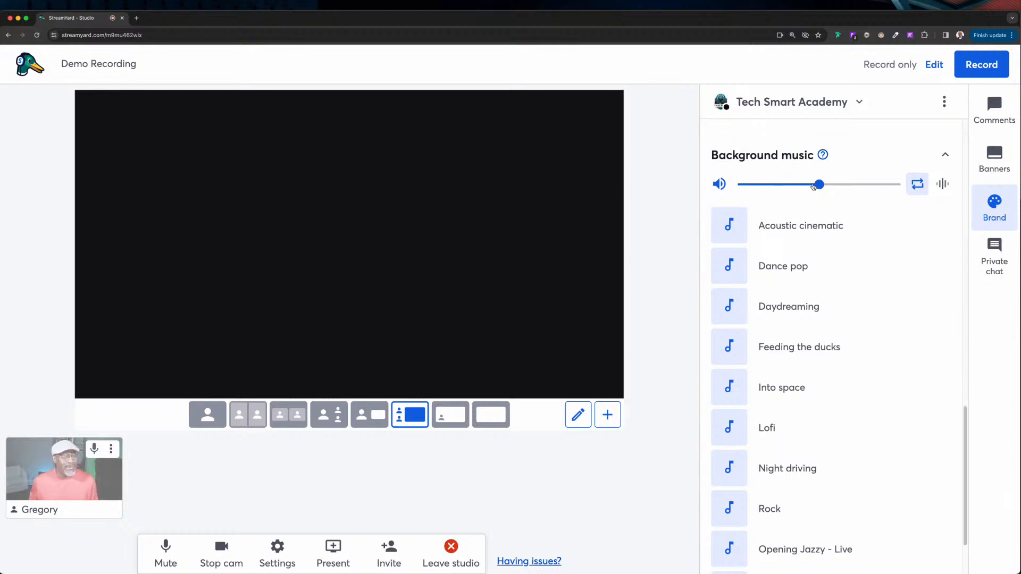
- Examine the background music section, including its track list, the option to add music, and its help note
mouse_move(840, 348)
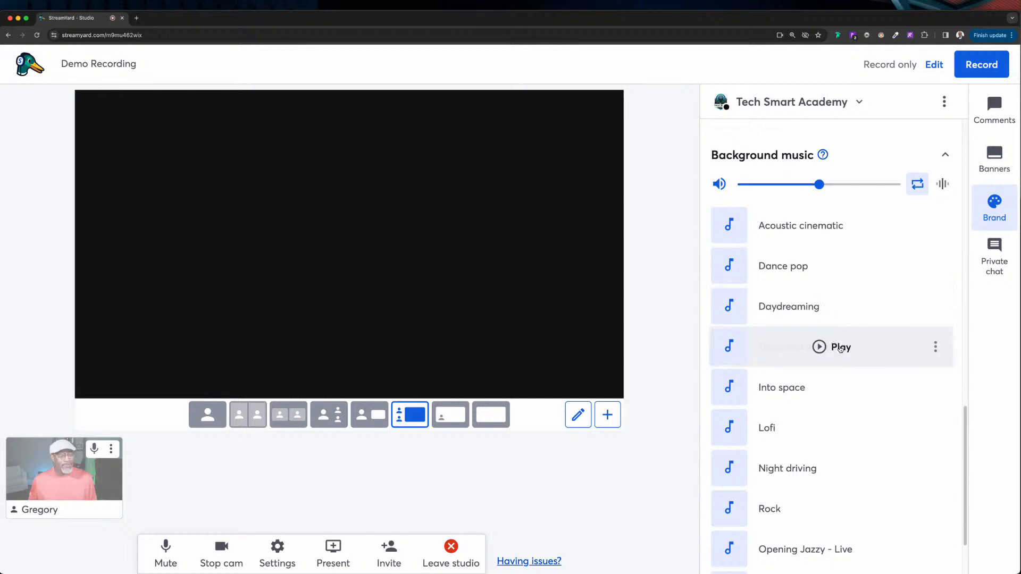
mouse_move(775, 230)
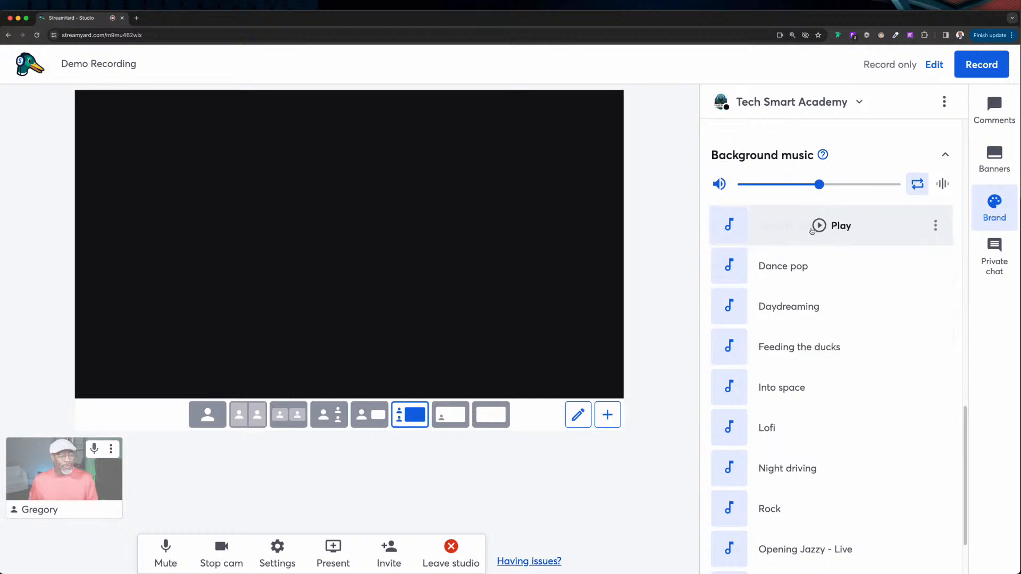
mouse_move(891, 378)
scroll(894, 377, "down", 1)
scroll(894, 377, "down", 2)
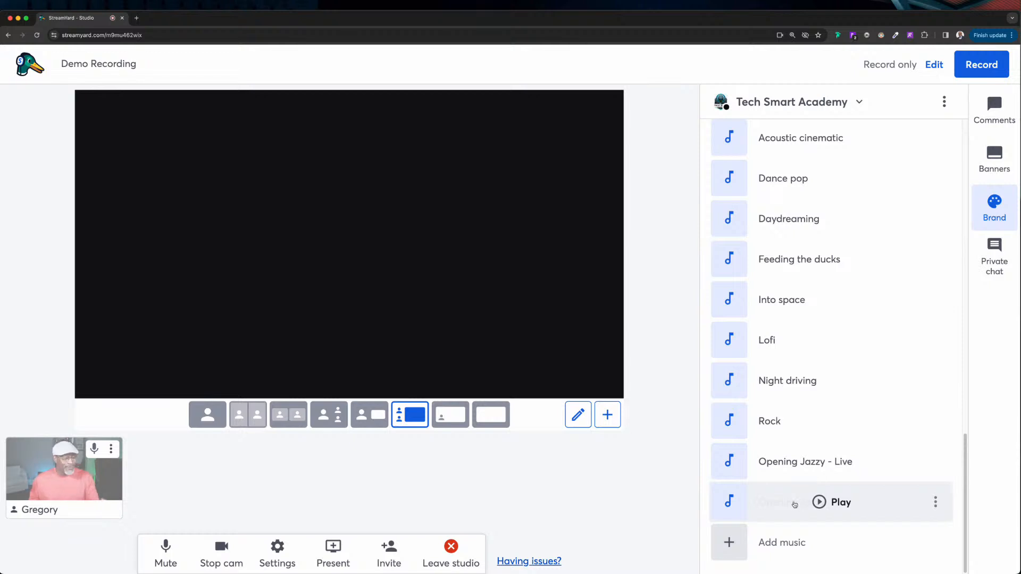
scroll(779, 468, "up", 5)
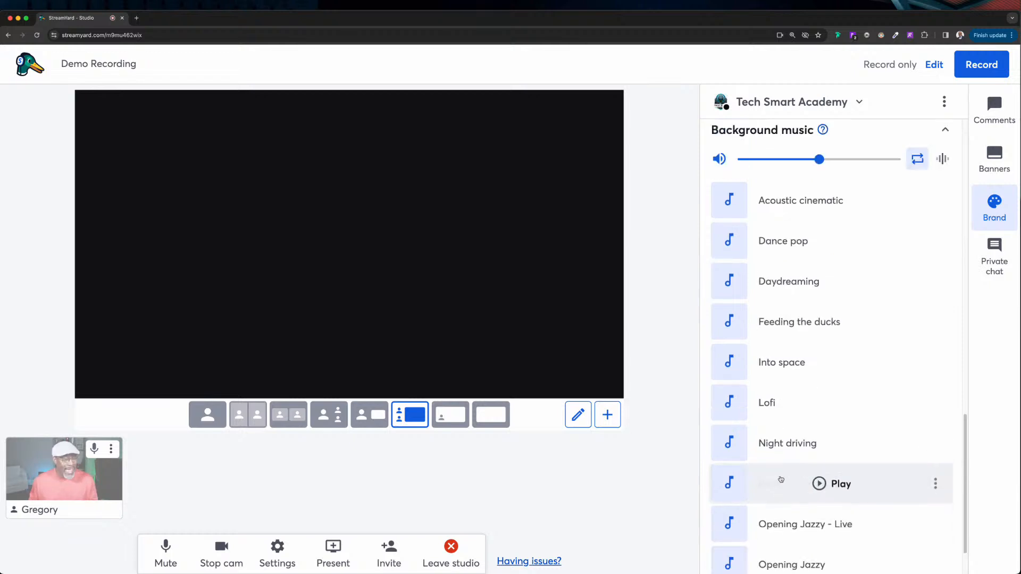
mouse_move(822, 249)
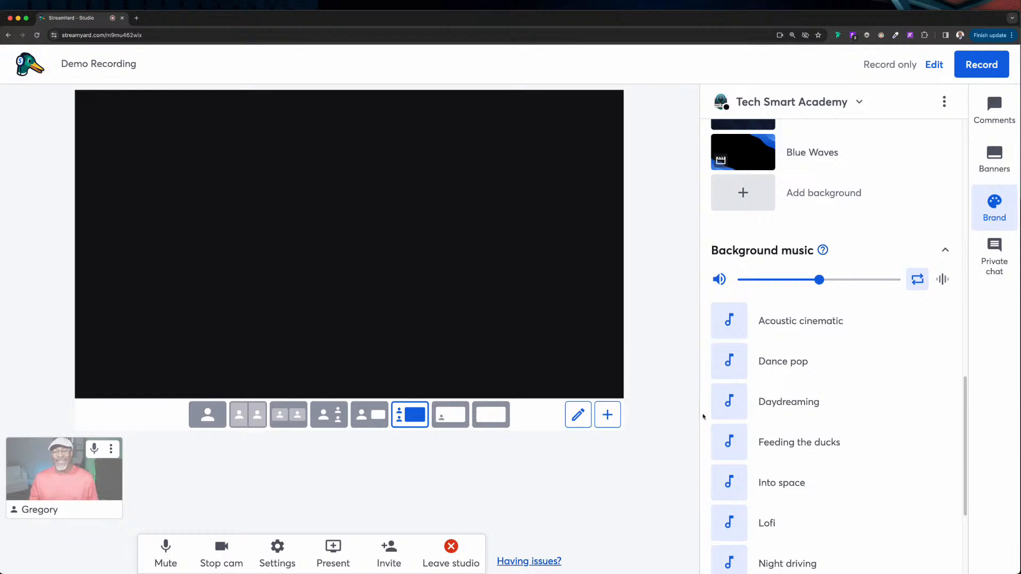
mouse_move(814, 409)
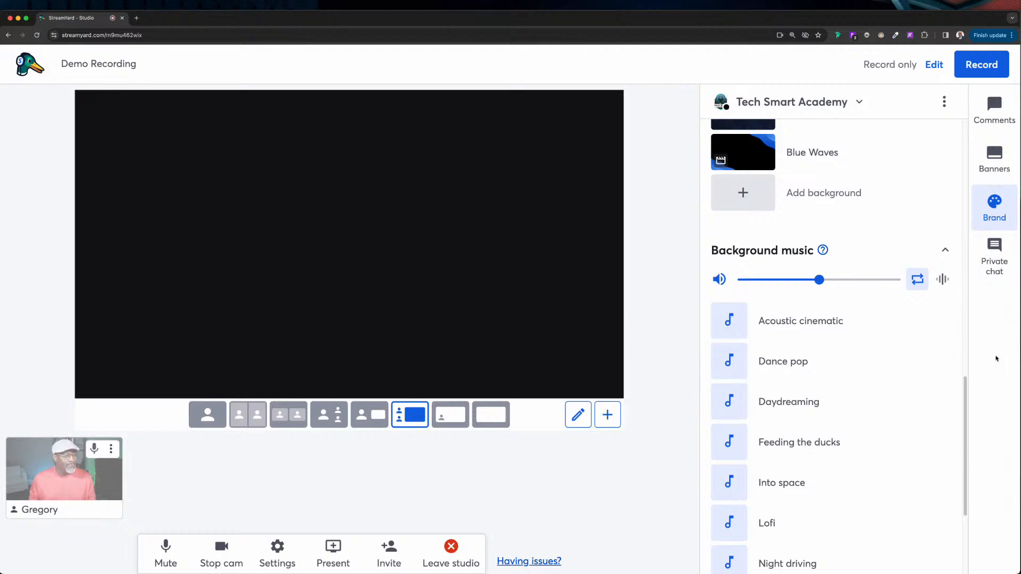
- Send the message "Hey" to everyone in the studio through the private chat
left_click(1001, 258)
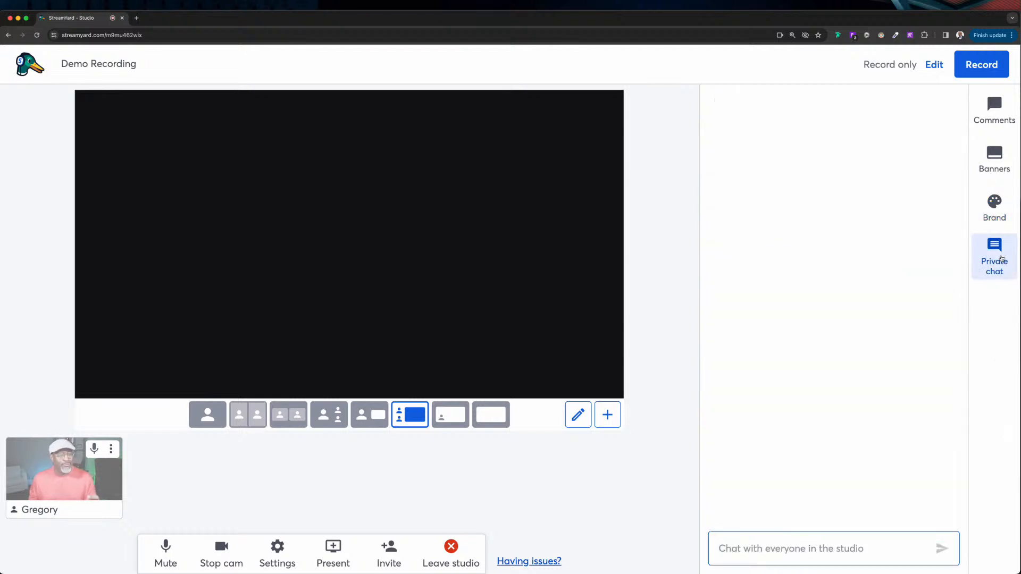
left_click(803, 550)
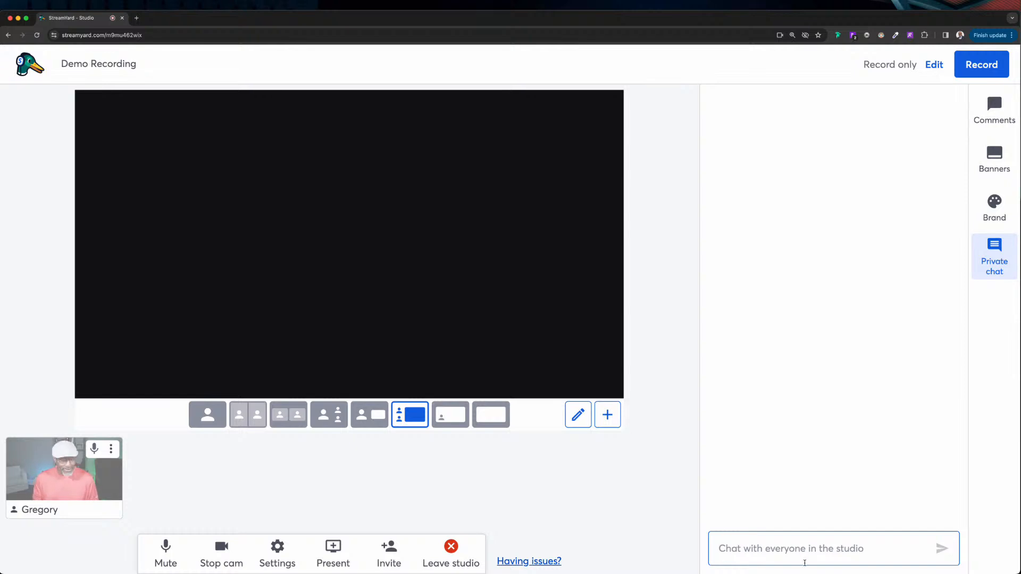
type("Hey")
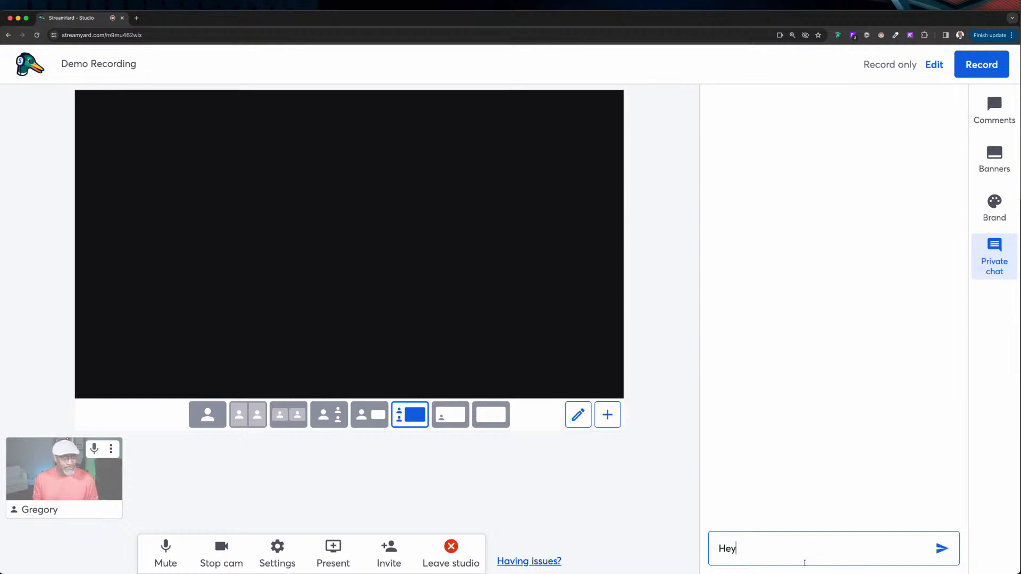
key("Return")
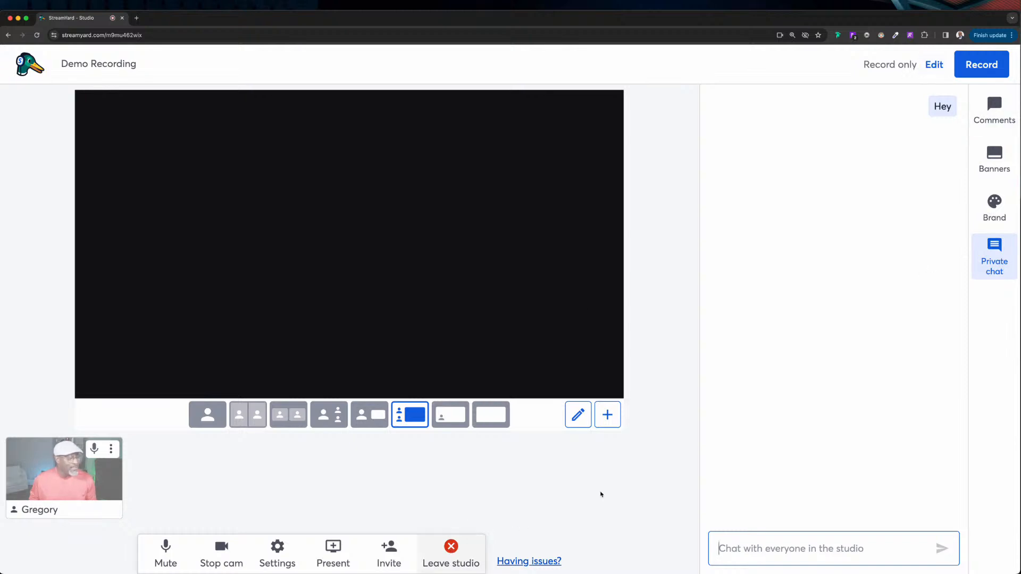
- Return to the viewer comments, then leave the studio
left_click(996, 106)
mouse_move(926, 155)
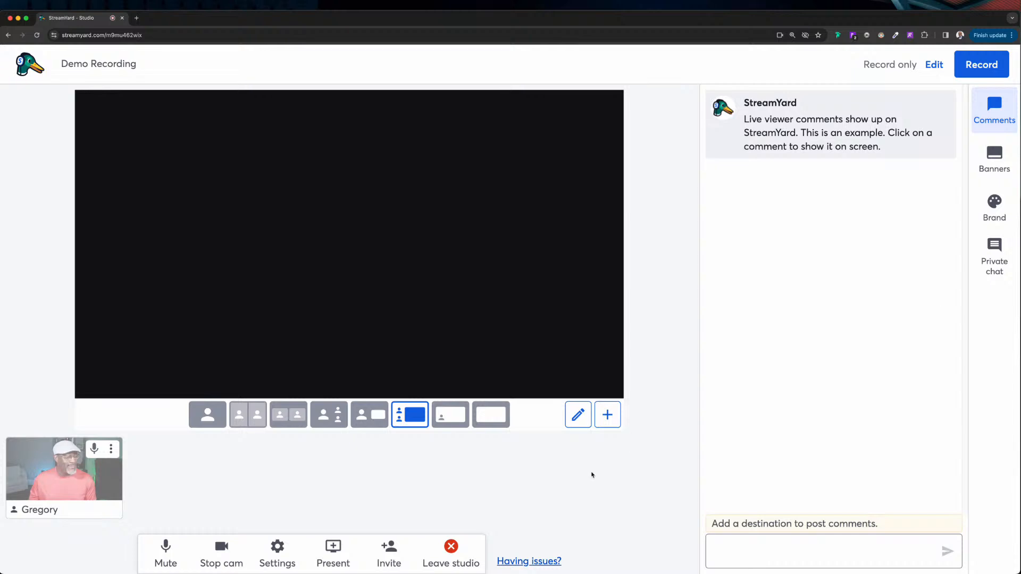
left_click(453, 551)
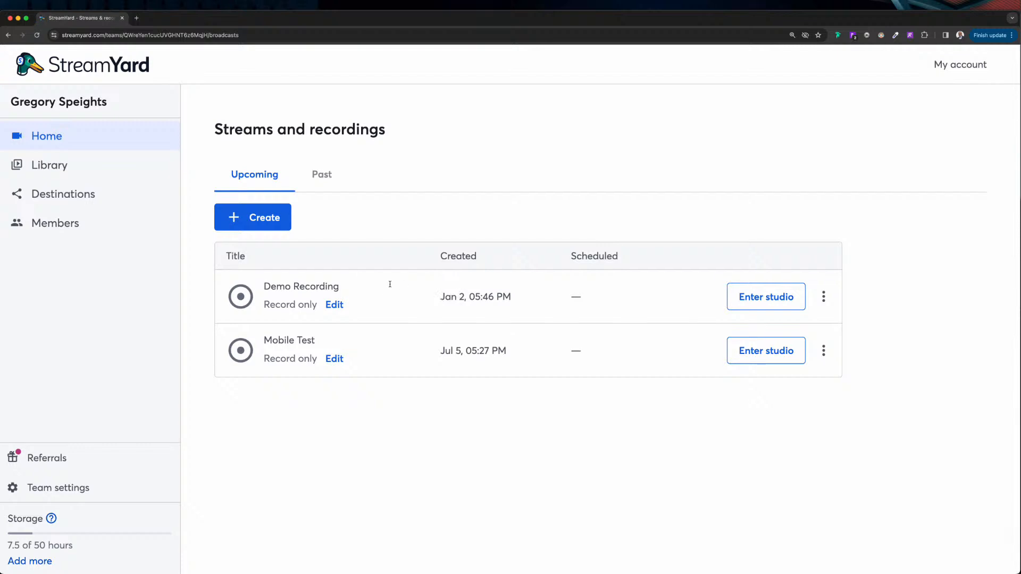
- Start connecting a Facebook group as a new destination, then back out of the group selection and return to the home page
left_click(59, 195)
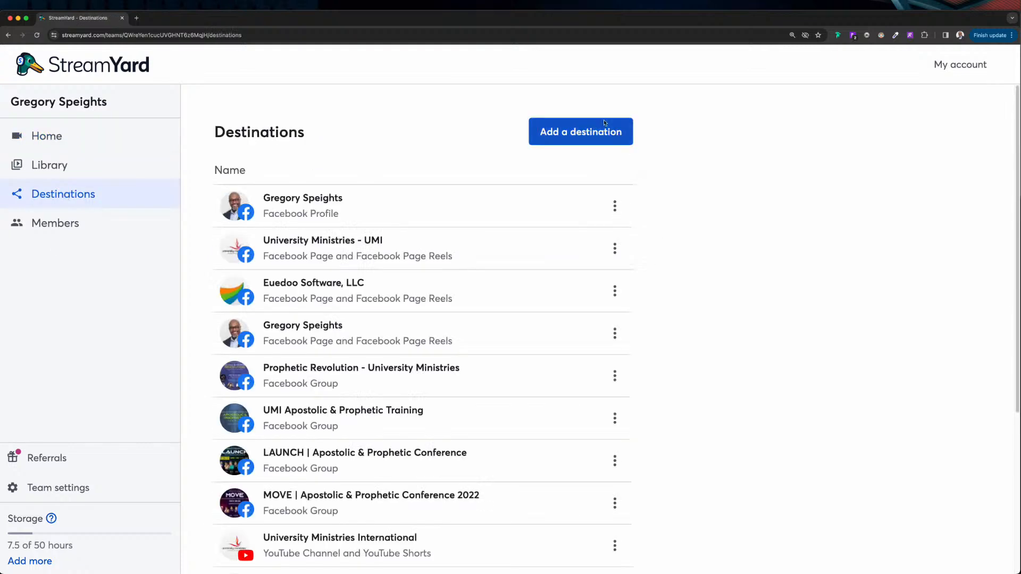
left_click(592, 132)
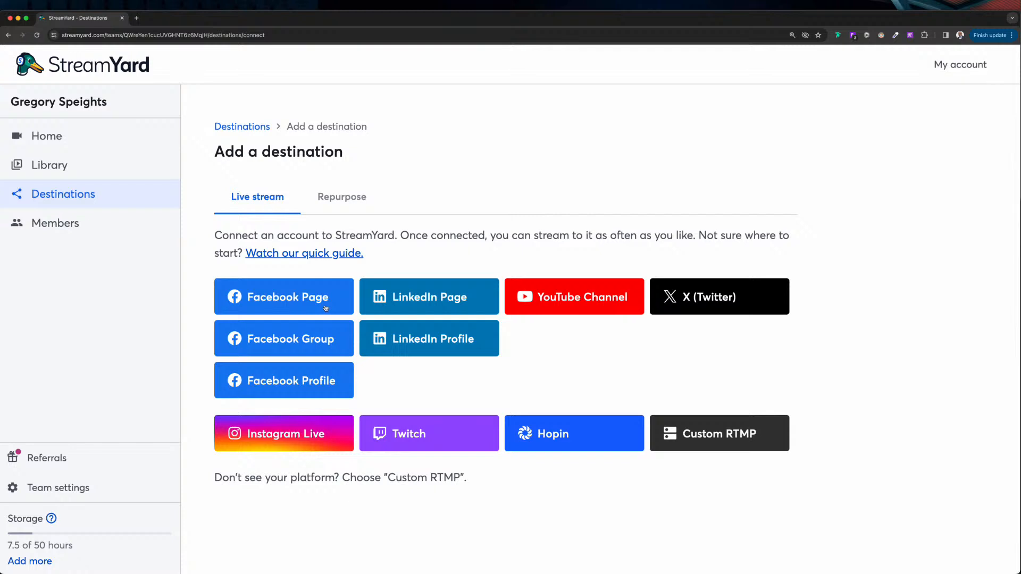
left_click(322, 341)
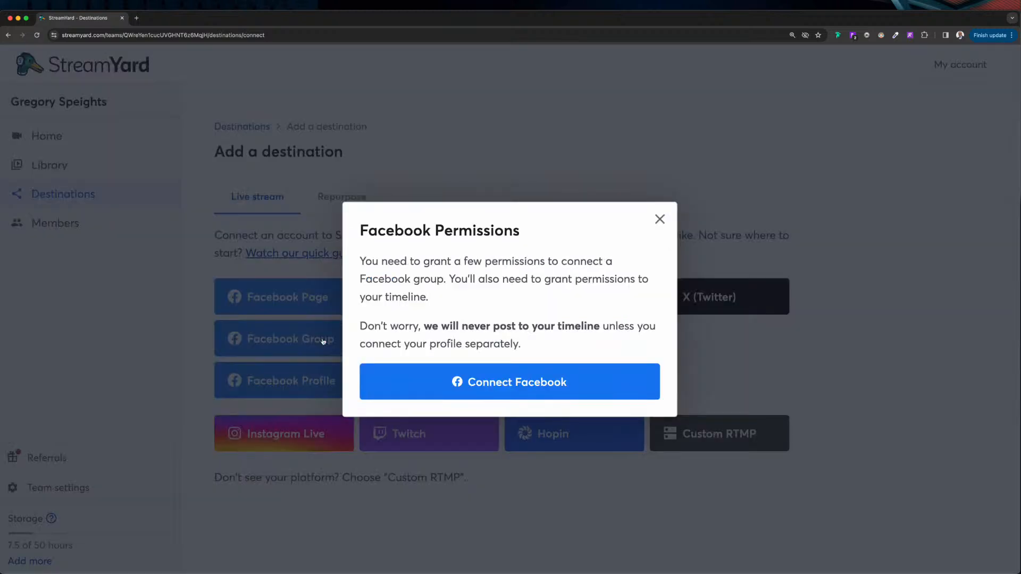
left_click(486, 381)
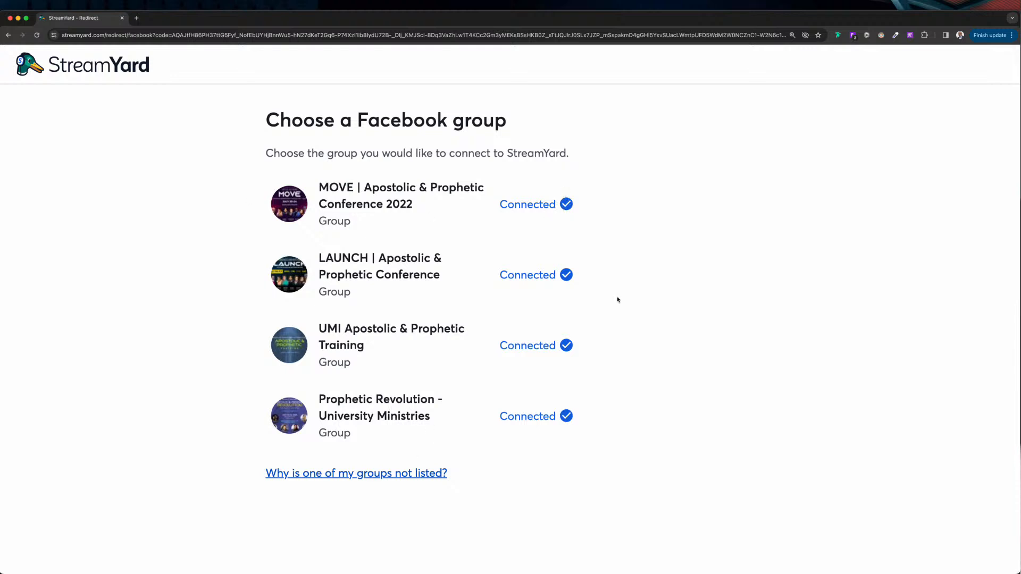
left_click(8, 36)
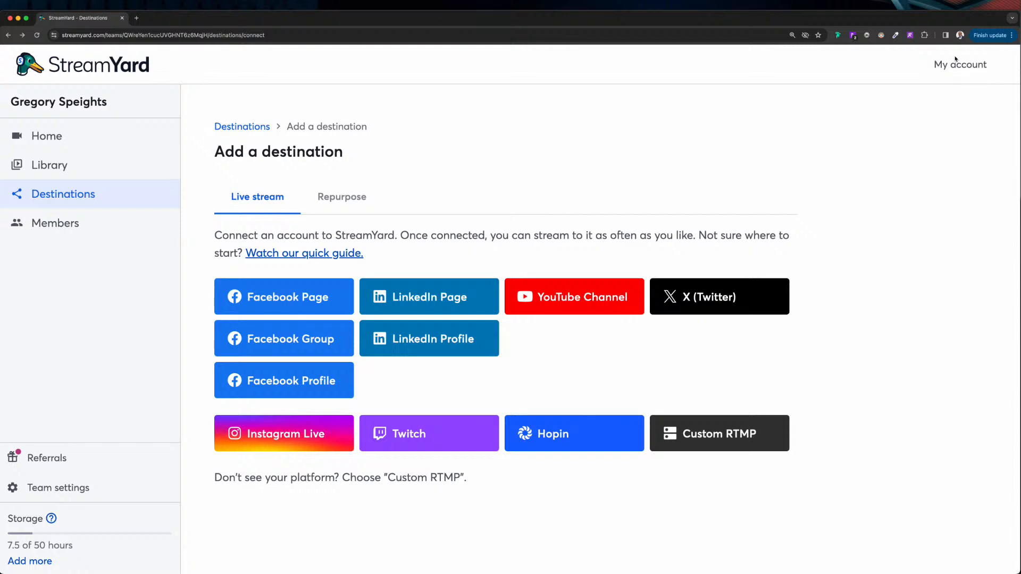
left_click(56, 140)
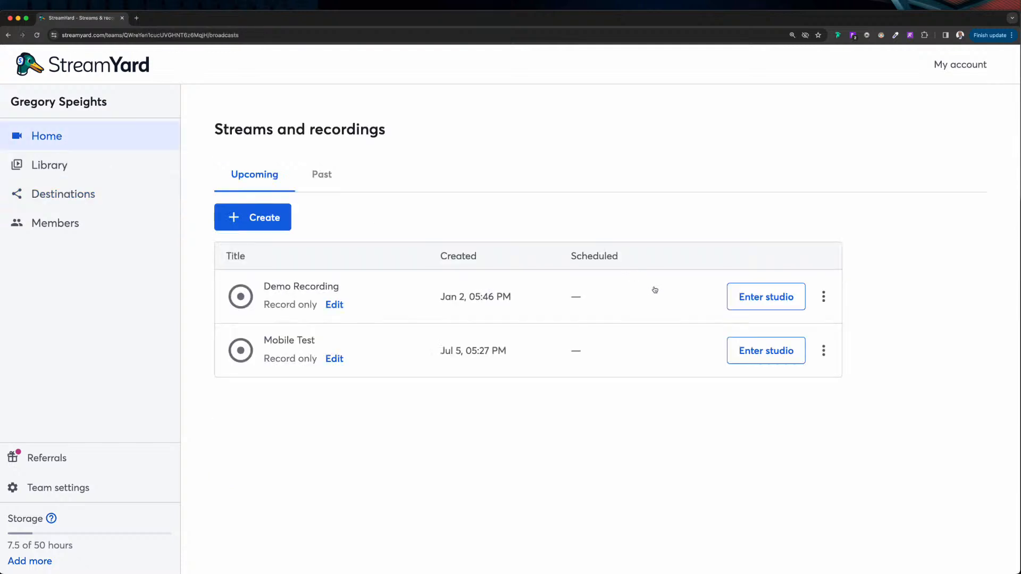